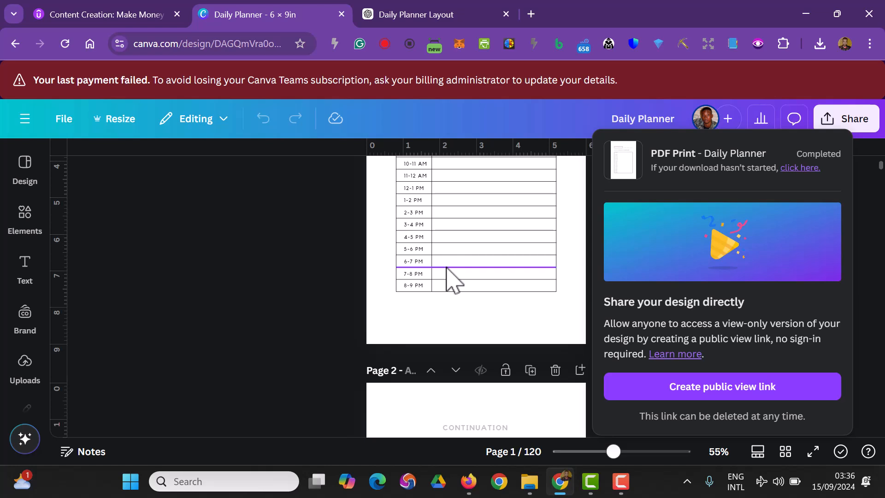
Open canva.com in a new browser tab and search its content for "Daily Planner".
click(531, 14)
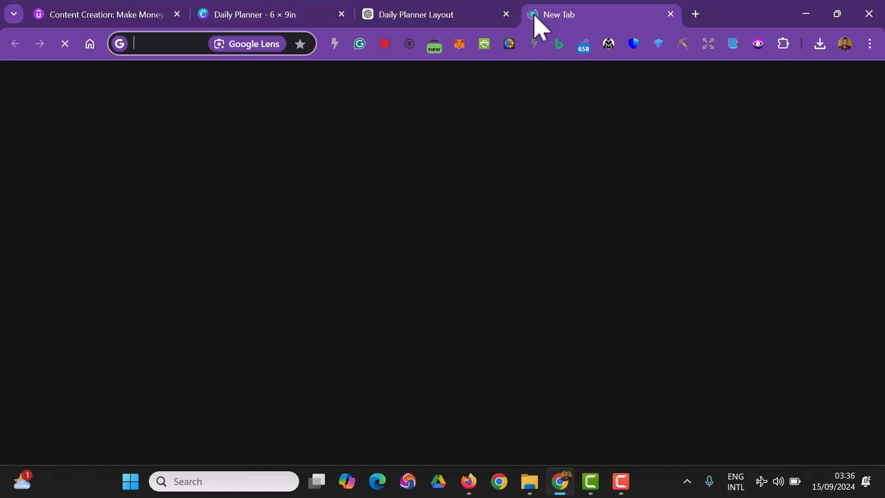
text(canva)
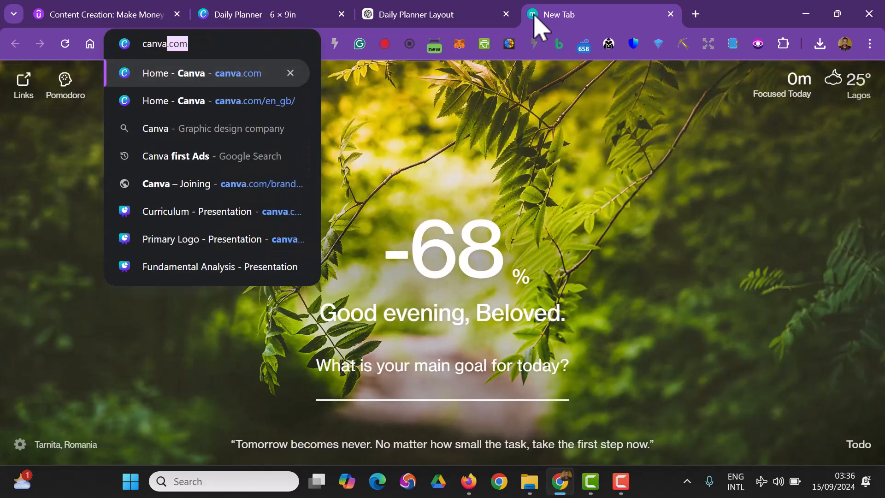
key(Return)
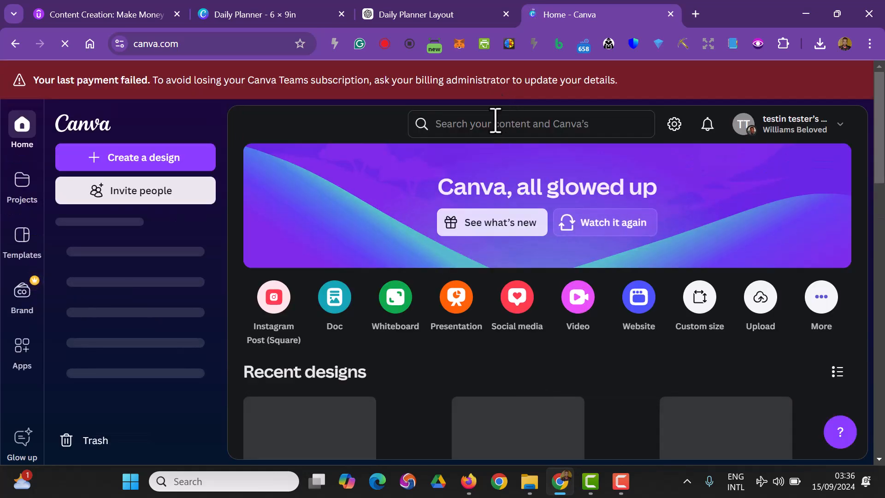
click(496, 124)
text(Daily)
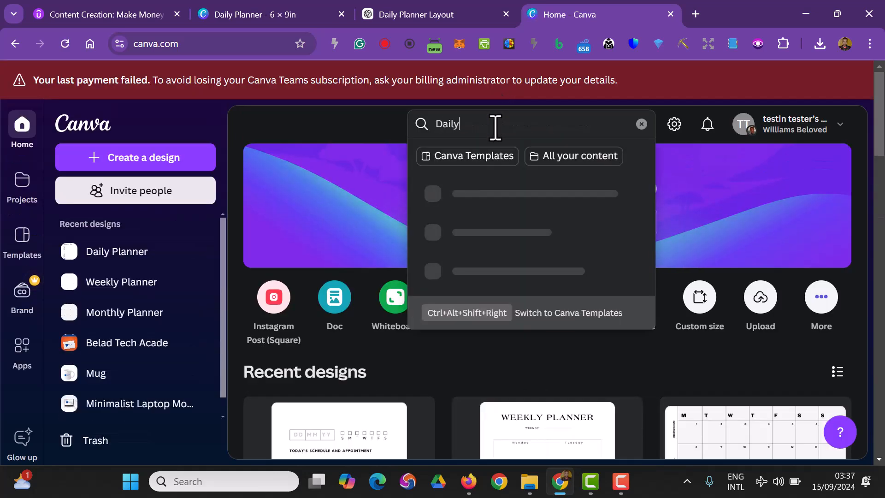
text( Planner)
key(Return)
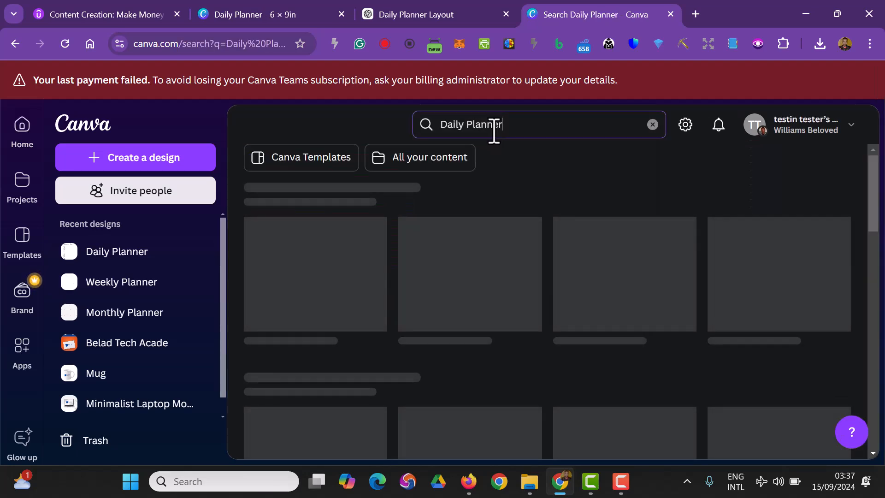
Open the pink cherry-tree Daily Planner template by tmintco from the Canva Templates results.
scroll(475, 198, down, 5)
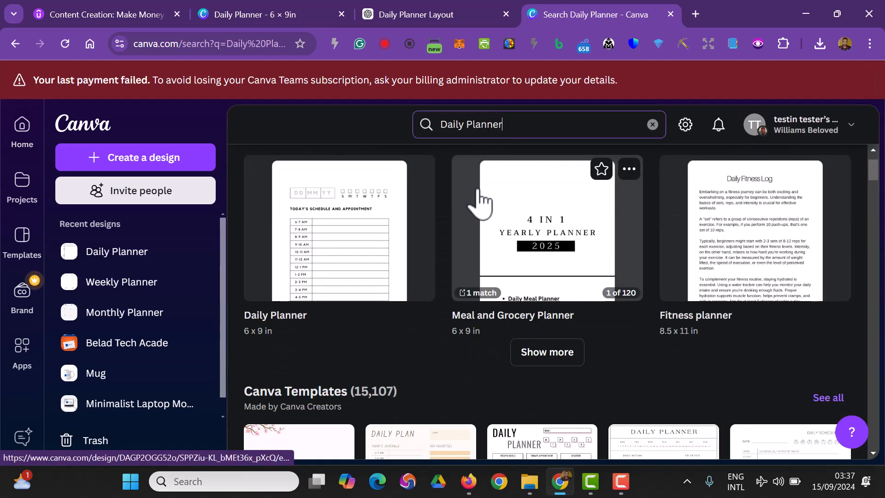
scroll(479, 203, down, 2)
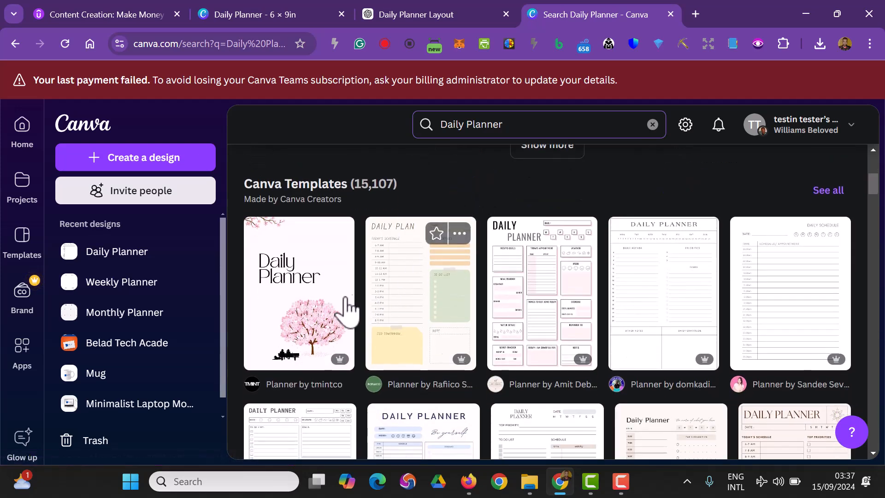
click(328, 301)
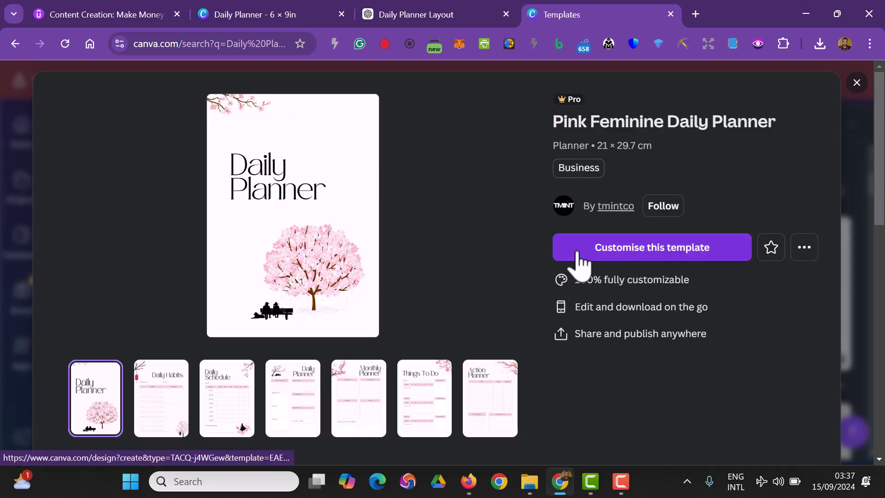
Load amazon.com in a new browser tab.
click(695, 14)
text(Am)
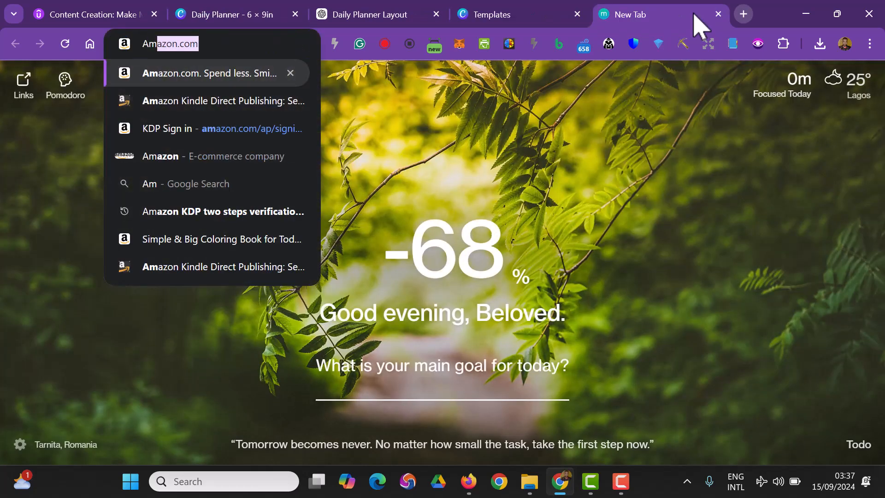
key(Return)
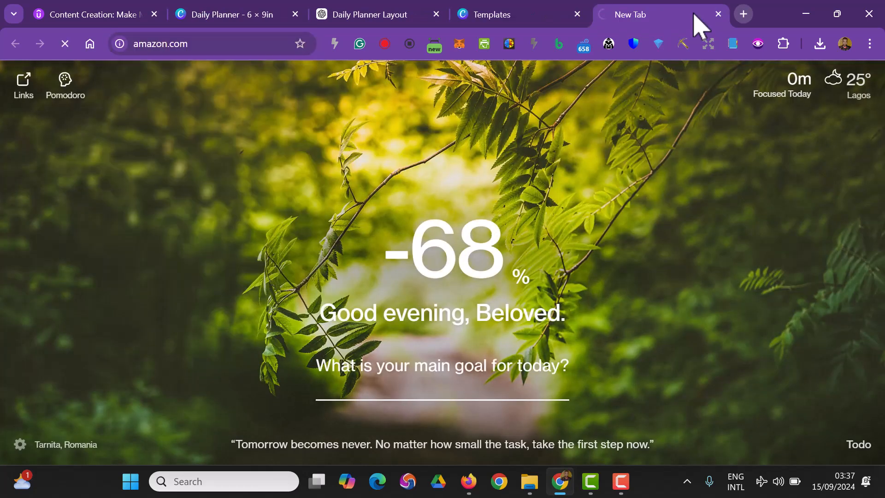
Return to the Pink Feminine Daily Planner template, open it for customising, and close the template preview tab.
click(543, 12)
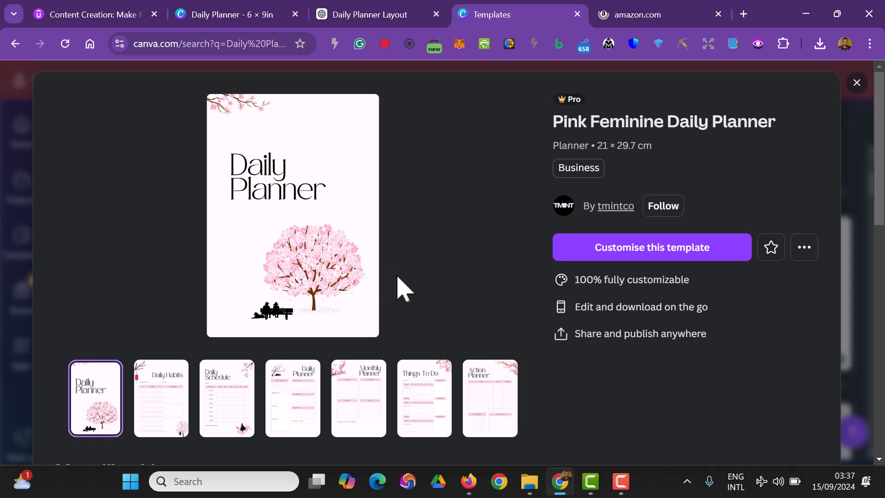
click(603, 253)
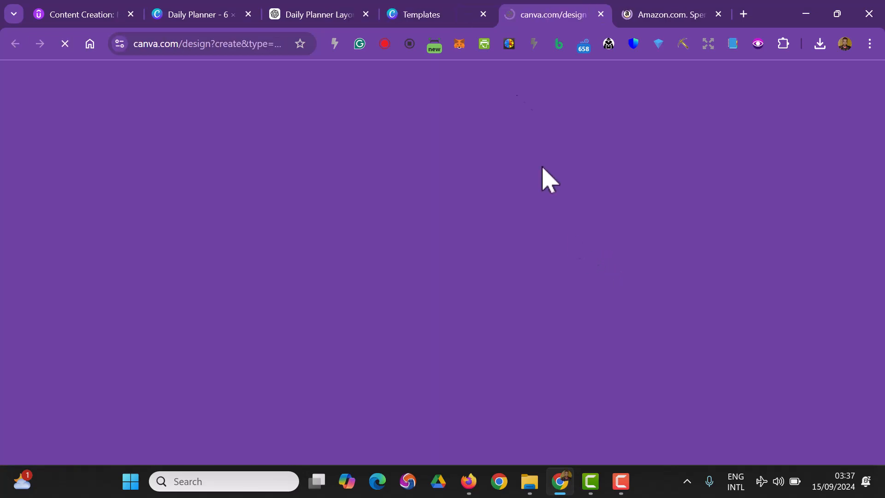
click(480, 15)
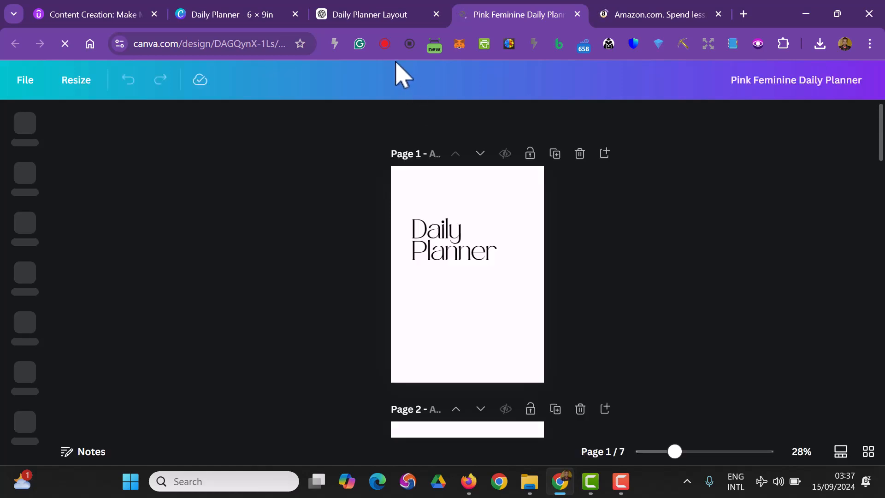
In the ChatGPT Daily Planner Layout chat, send "I designed this book for a 6 X 9 and I made the manuscript 360 Pages for 3 months".
click(389, 18)
scroll(447, 298, up, 6)
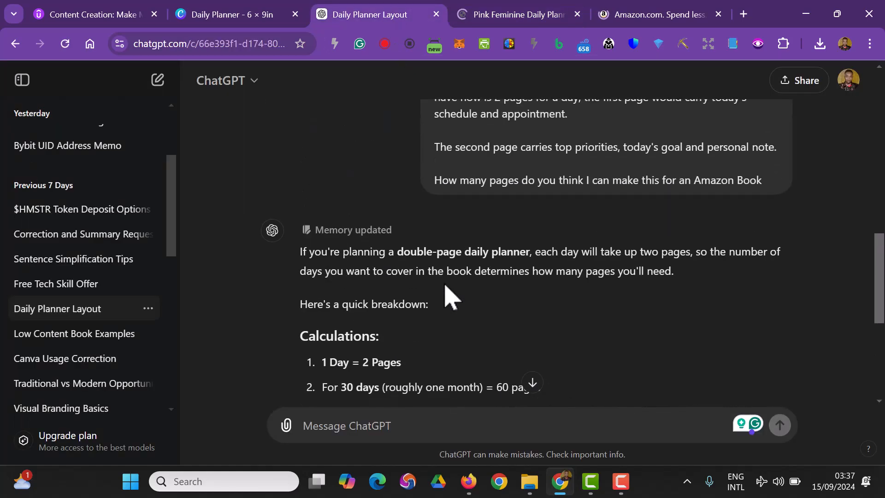
scroll(447, 281, up, 2)
scroll(449, 272, down, 8)
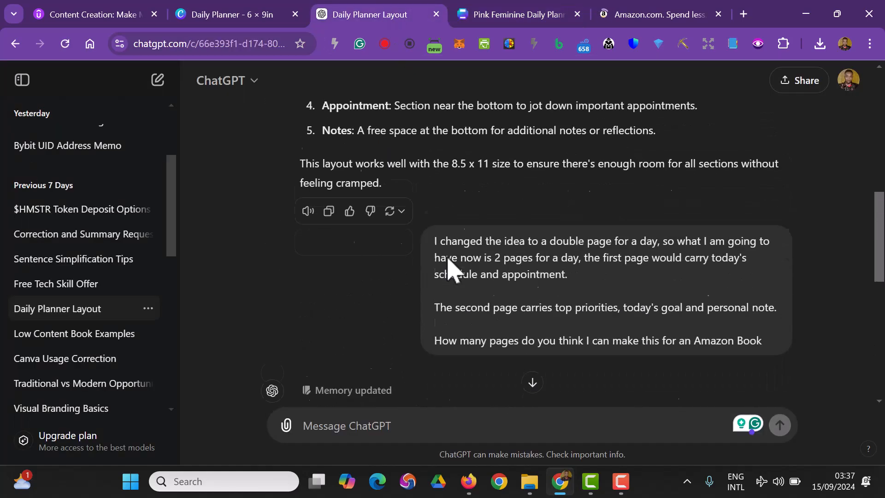
scroll(449, 270, down, 2)
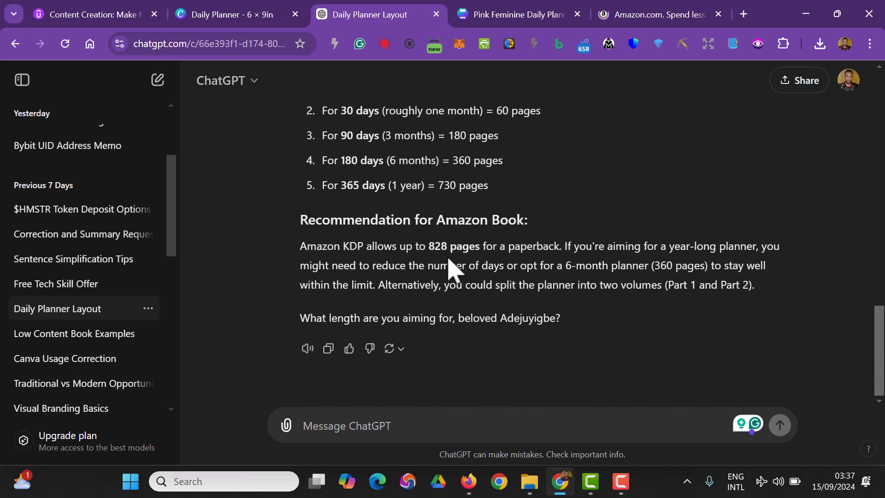
text(I would)
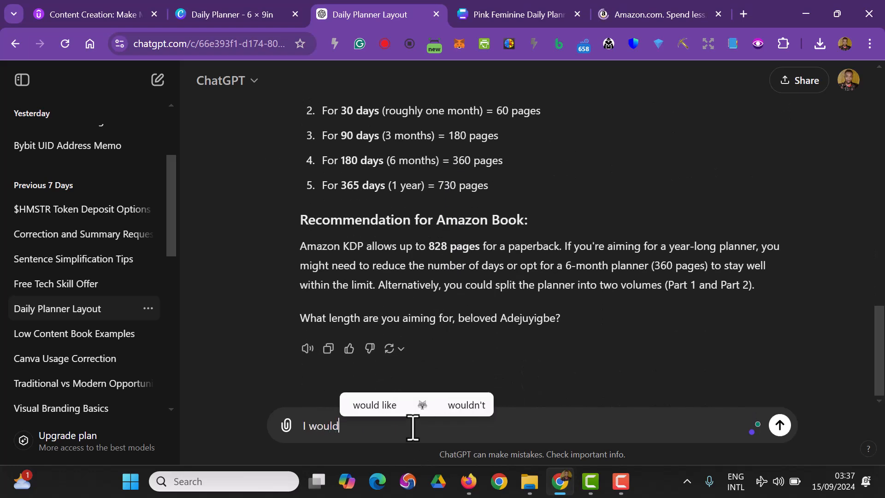
key(ctrl+BackSpace)
text(designed this b)
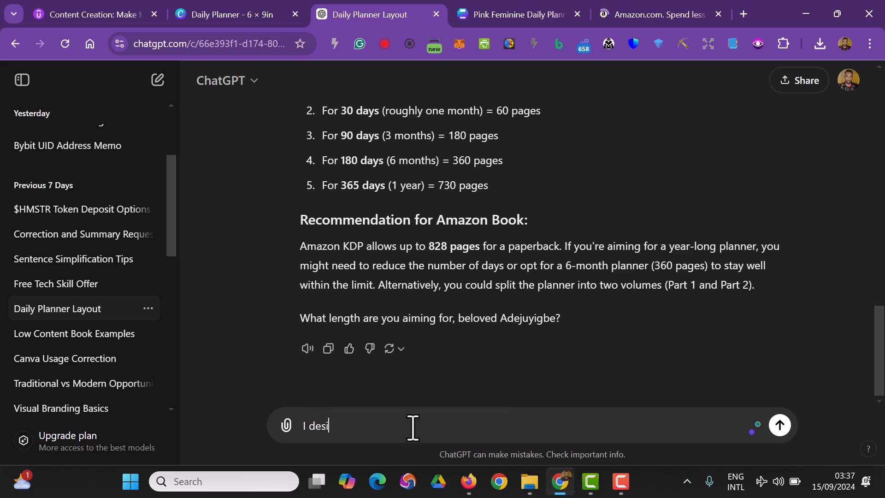
text(oo)
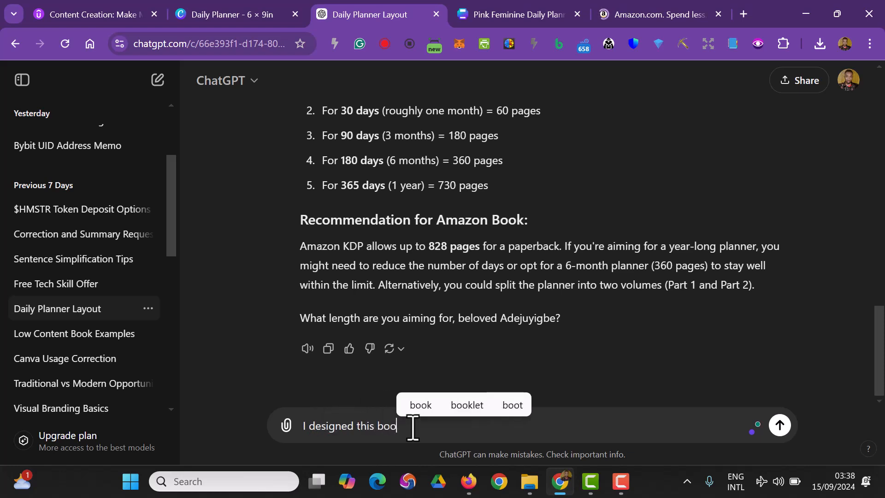
text(k for a 6)
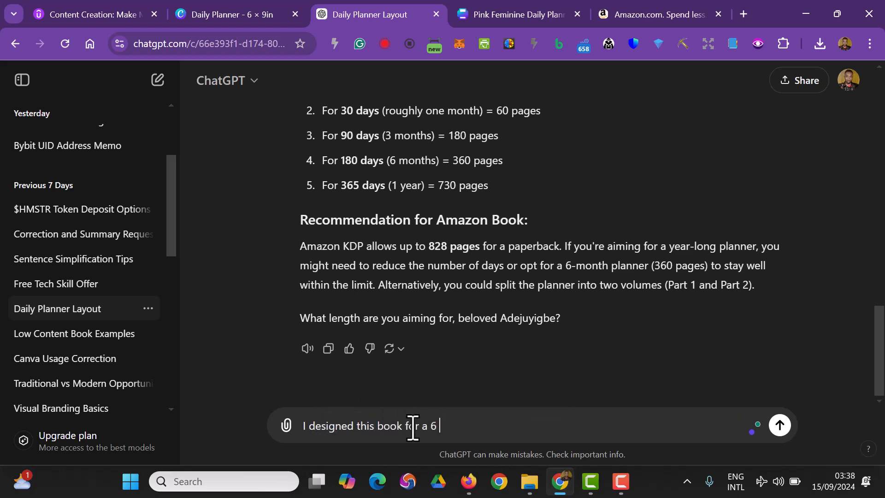
text( X 9 an)
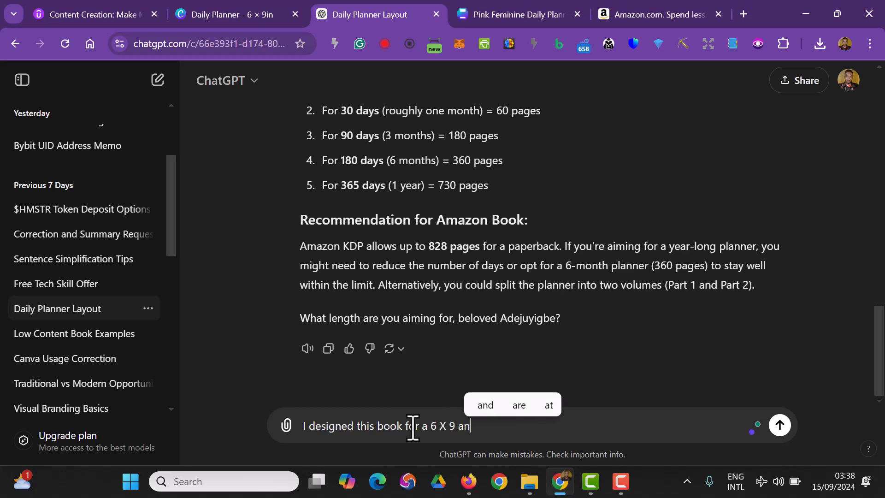
text(d I du)
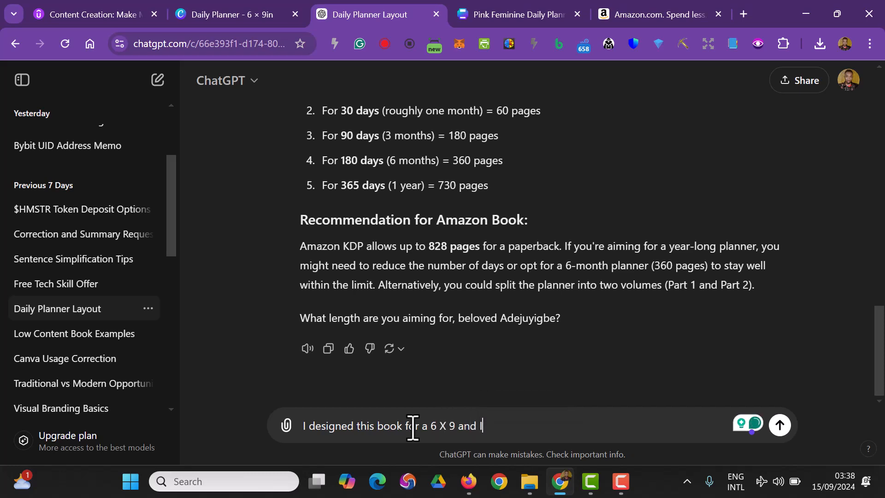
key(BackSpace)
key(BackSpace)
text(made t)
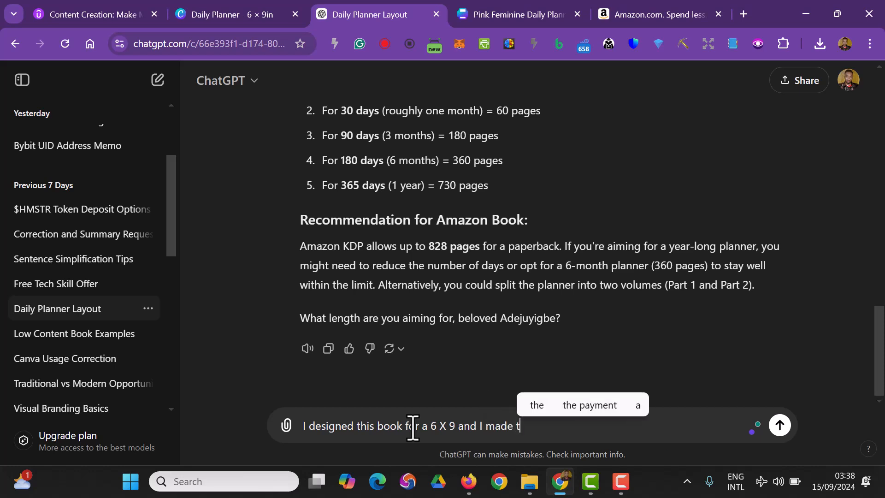
text(he manuscript 3)
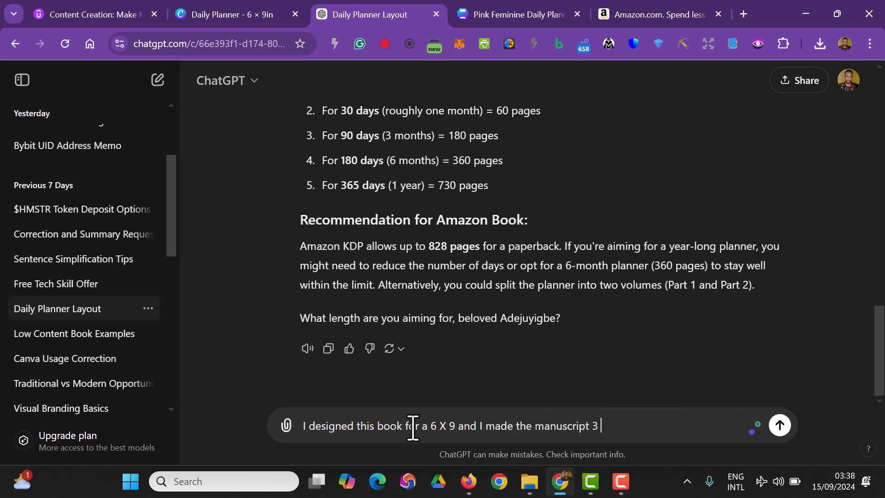
text(60 Page)
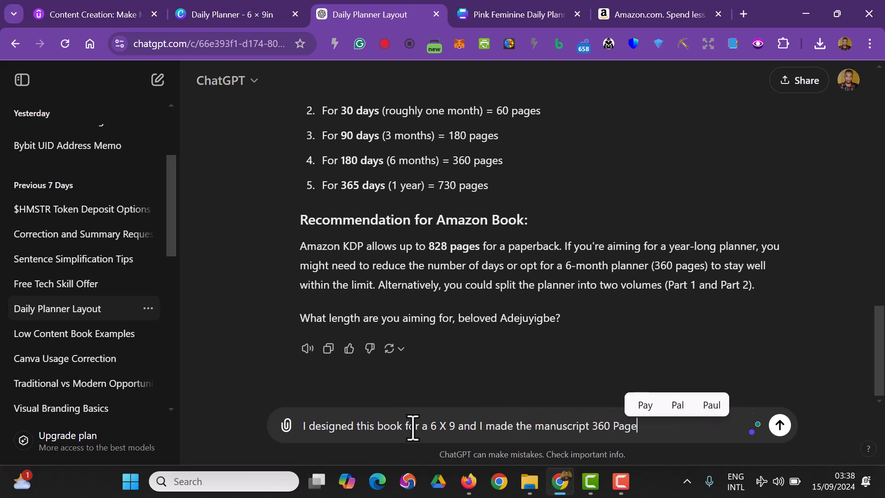
text(s for 3 months)
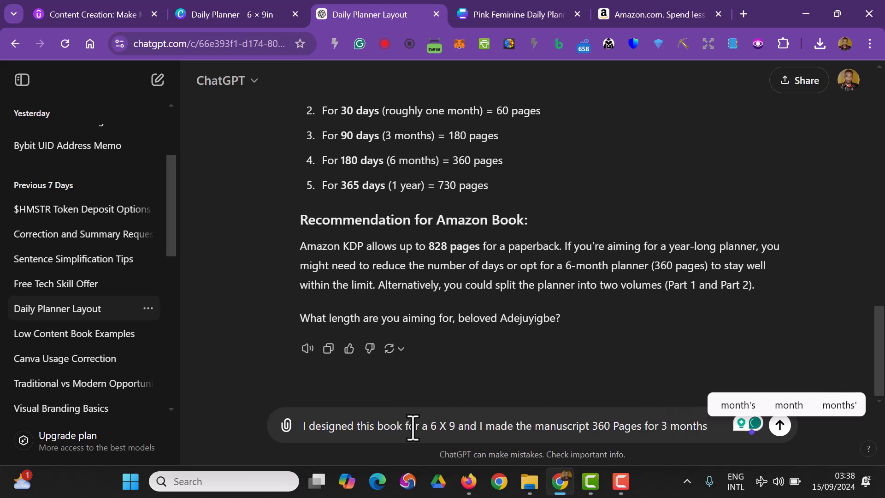
key(Return)
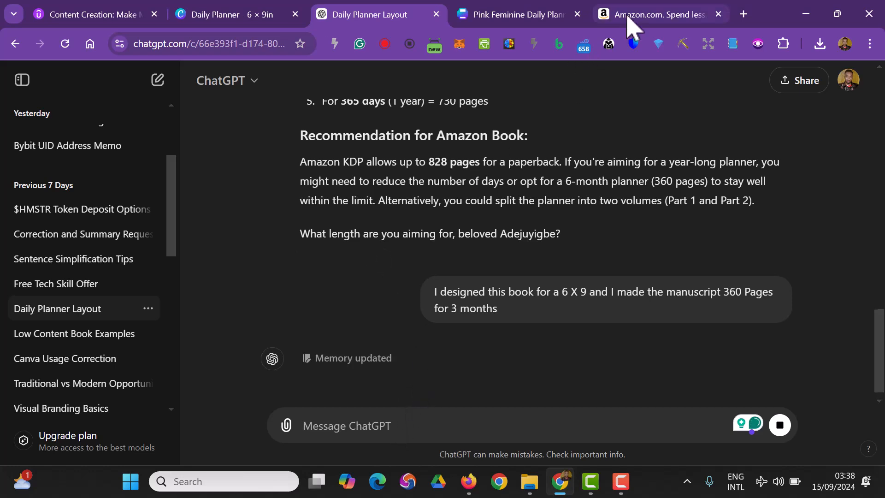
Switch to the Pink Feminine Daily Planner design in Canva and resize all its pages to 6 × 9 in without making a copy.
click(537, 19)
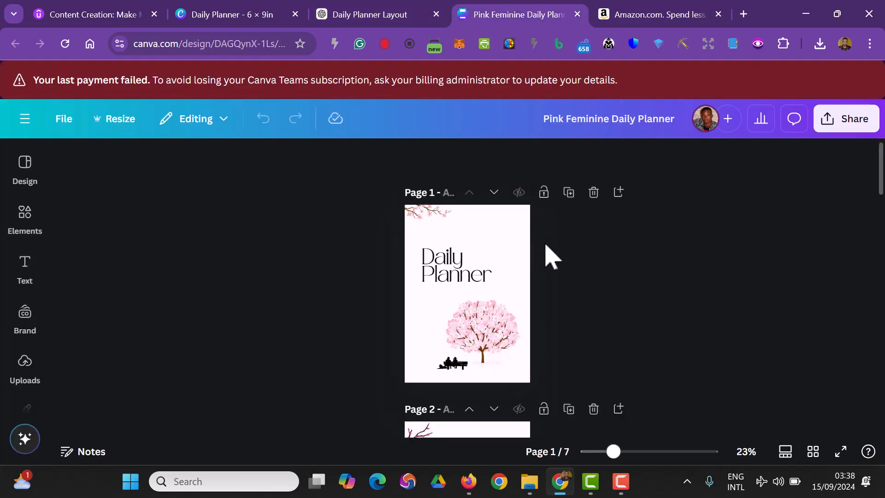
drag(614, 452, 625, 460)
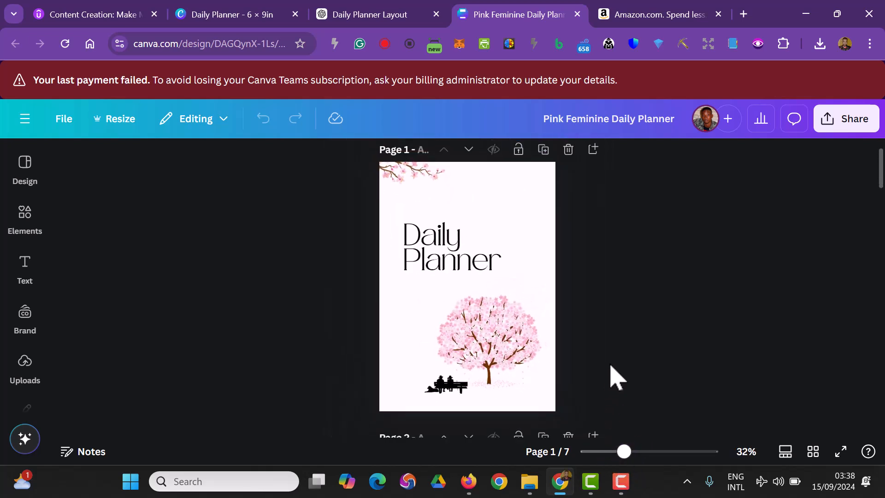
click(125, 129)
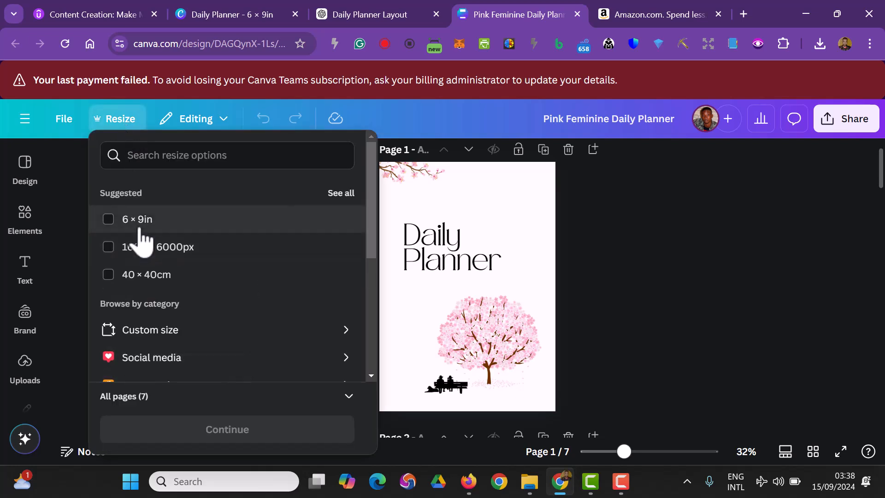
click(140, 229)
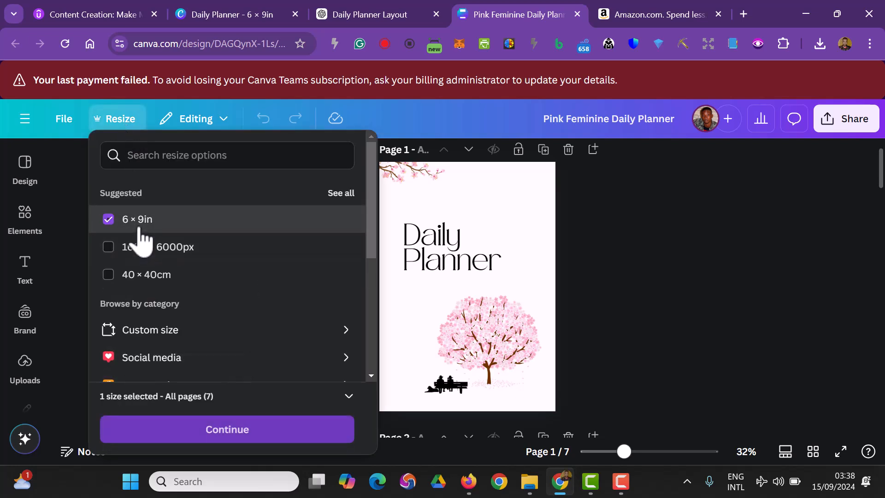
click(227, 431)
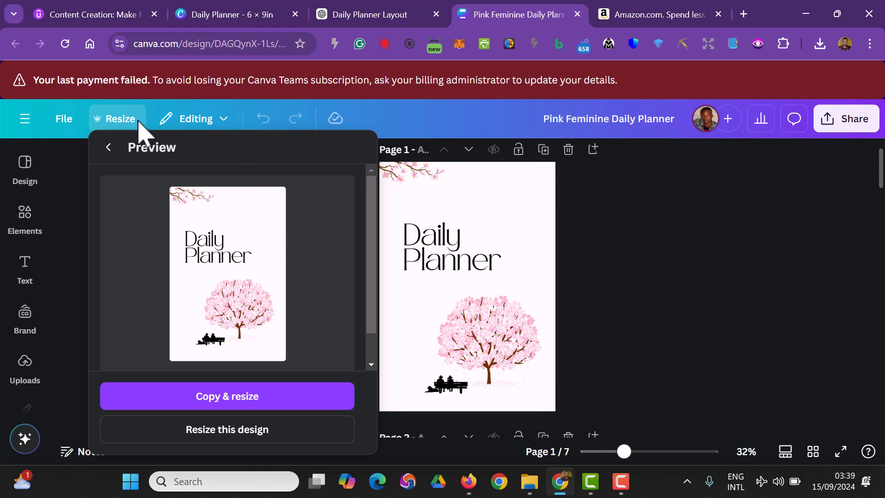
click(279, 434)
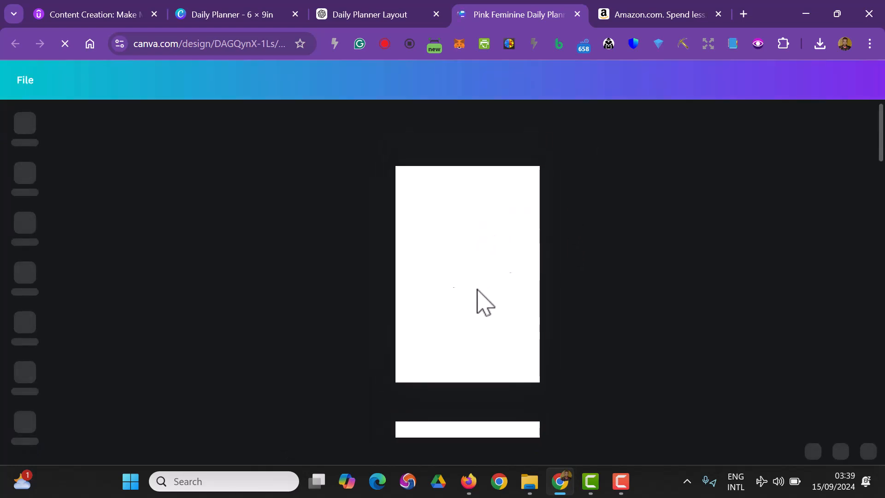
Load bookow.com in a new browser tab and check the open Amazon page.
click(743, 16)
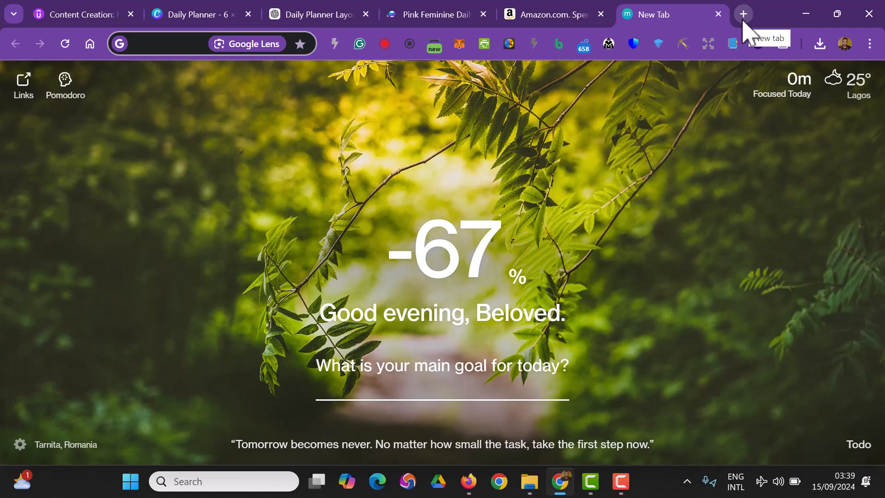
text(B)
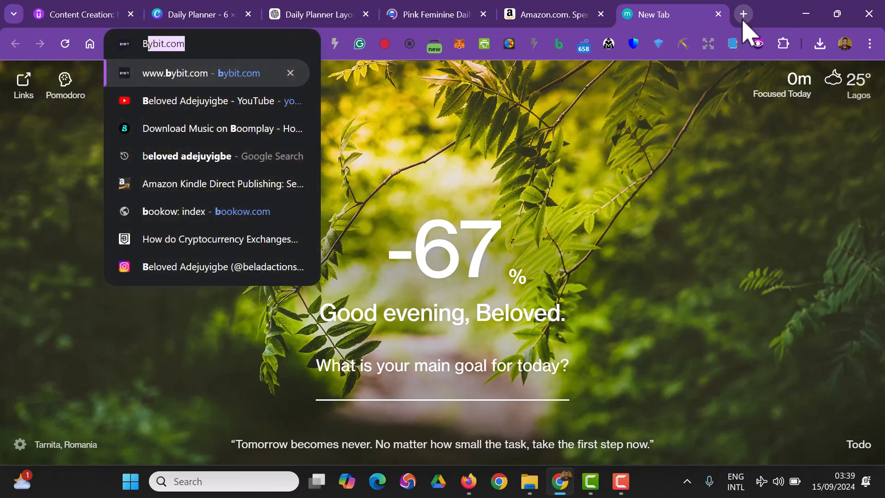
text(ookow)
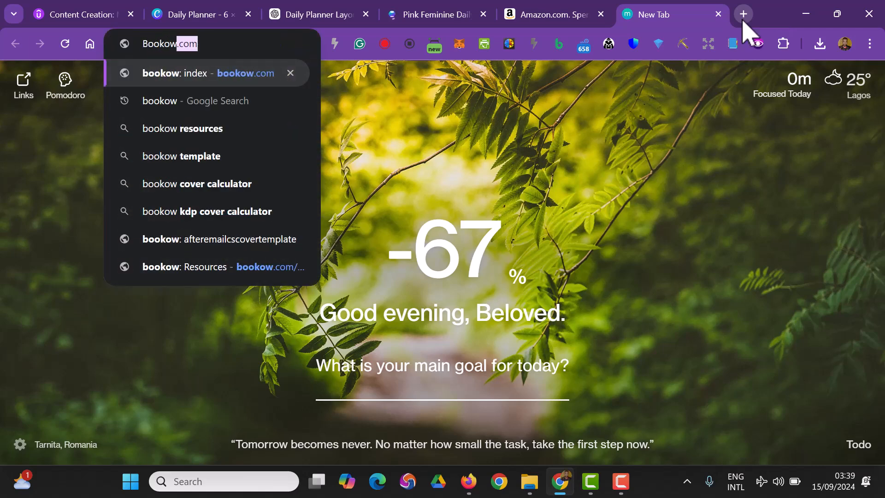
text(.com)
key(Return)
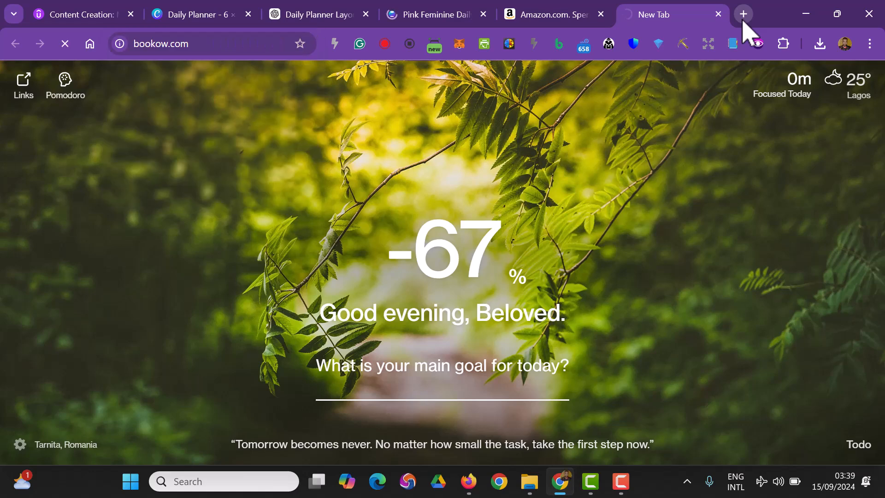
click(543, 17)
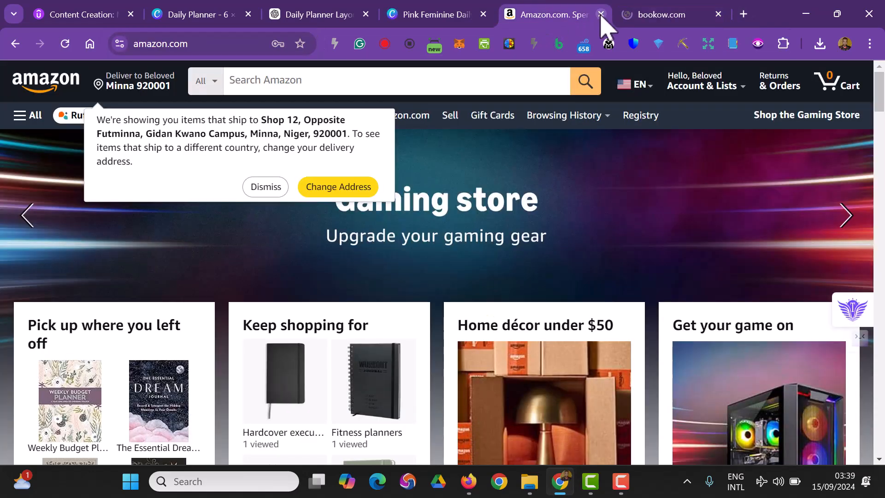
Return to the Pink Feminine Daily Planner design in Canva and delete all pages except the Daily Planner cover and Daily Habits page.
click(437, 18)
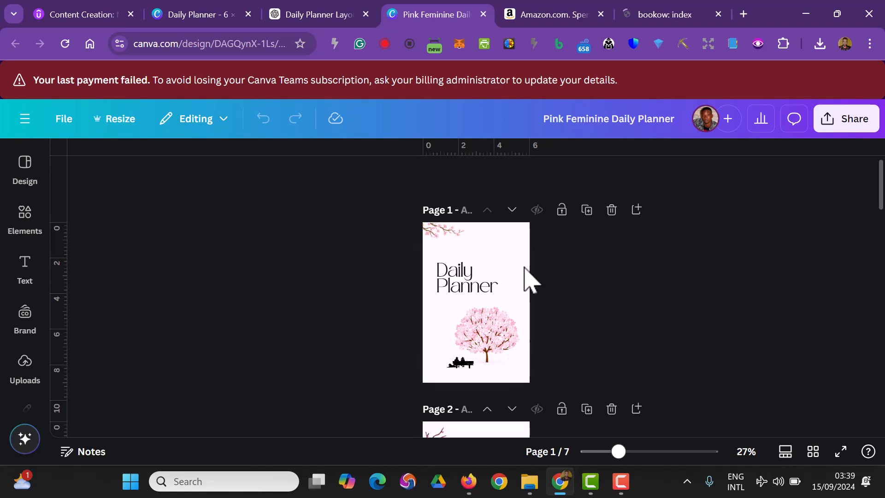
scroll(458, 400, down, 3)
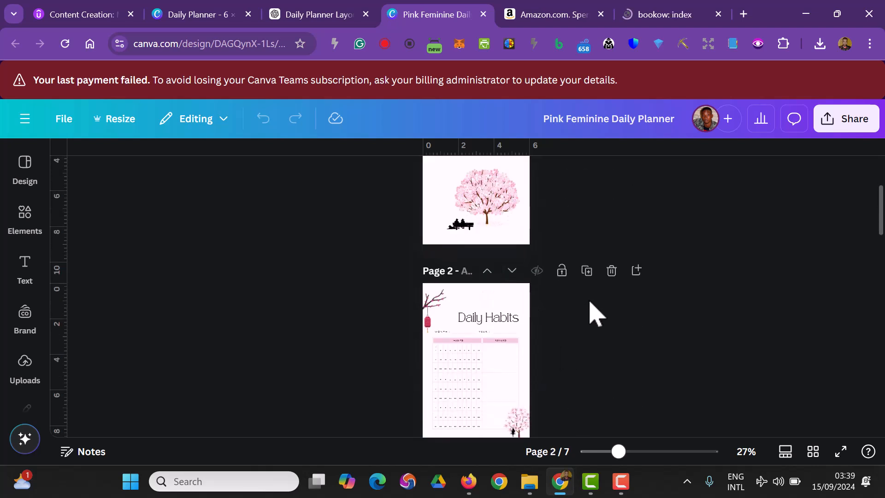
scroll(608, 279, down, 4)
click(612, 264)
click(612, 263)
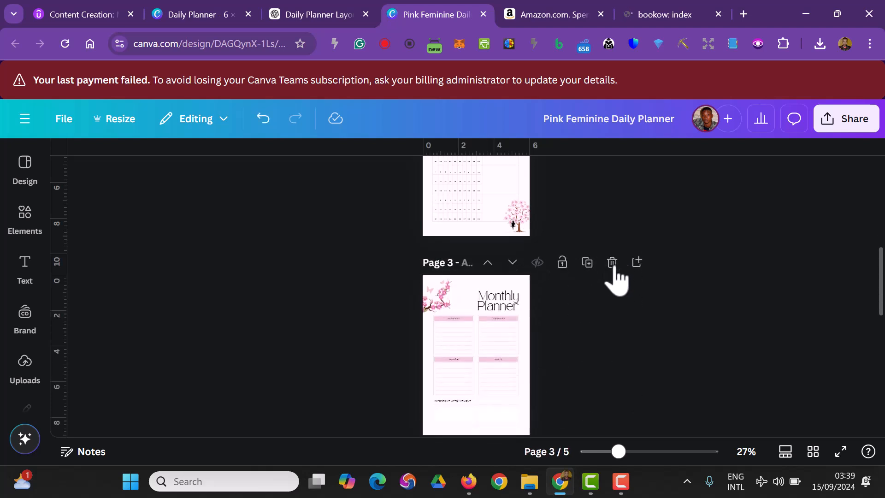
click(612, 264)
click(612, 264)
click(612, 264)
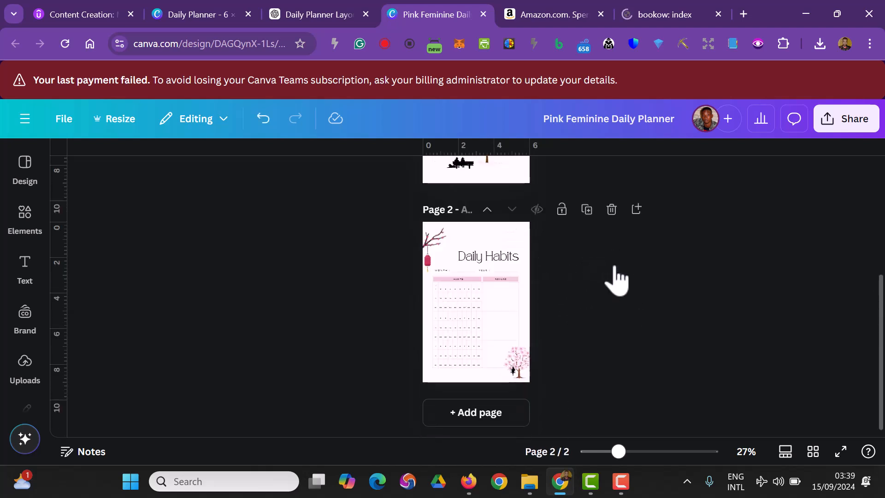
click(612, 209)
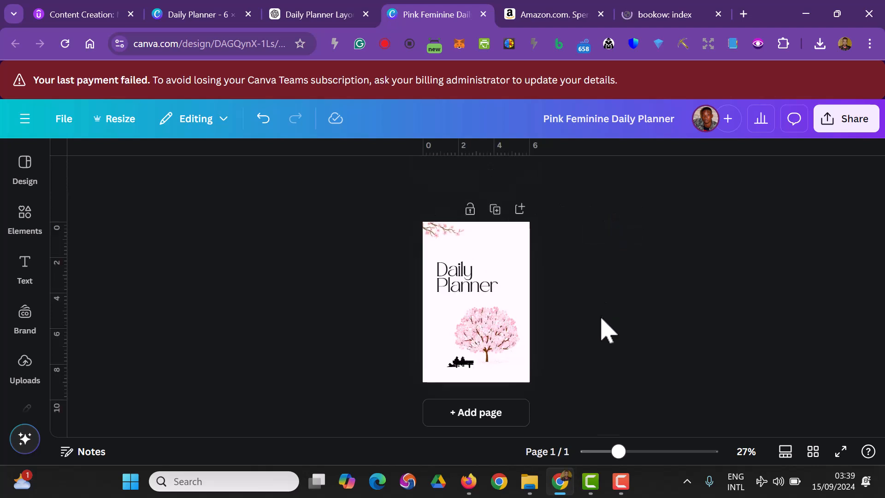
drag(619, 452, 630, 452)
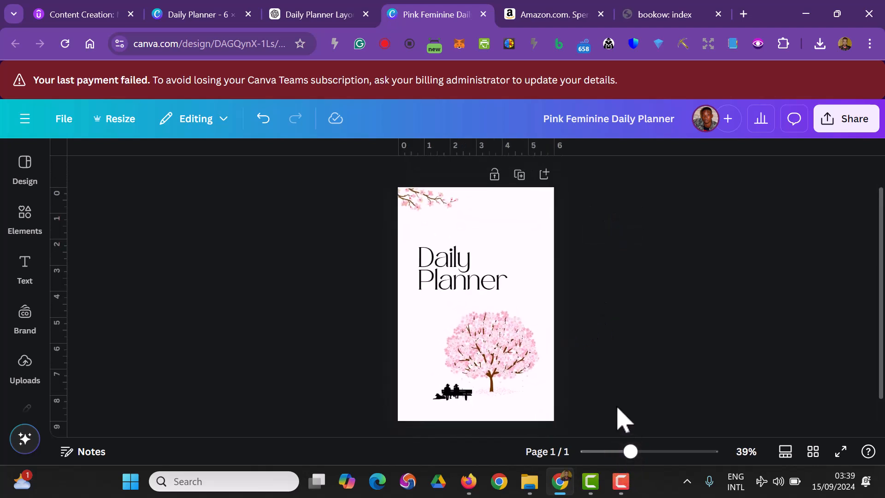
scroll(596, 379, down, 1)
scroll(599, 389, up, 2)
scroll(599, 389, down, 2)
key(ctrl+z)
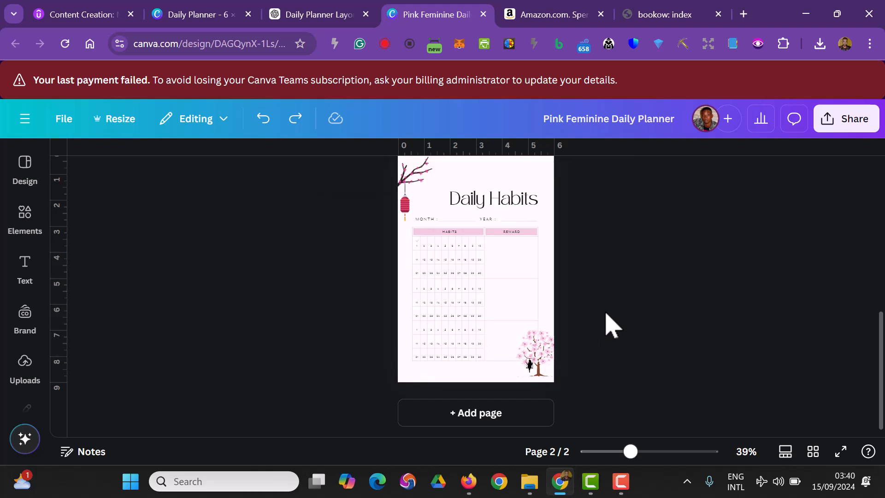
Delete the habits and reward table and the Month and Year lines from page 2.
drag(598, 236, 420, 283)
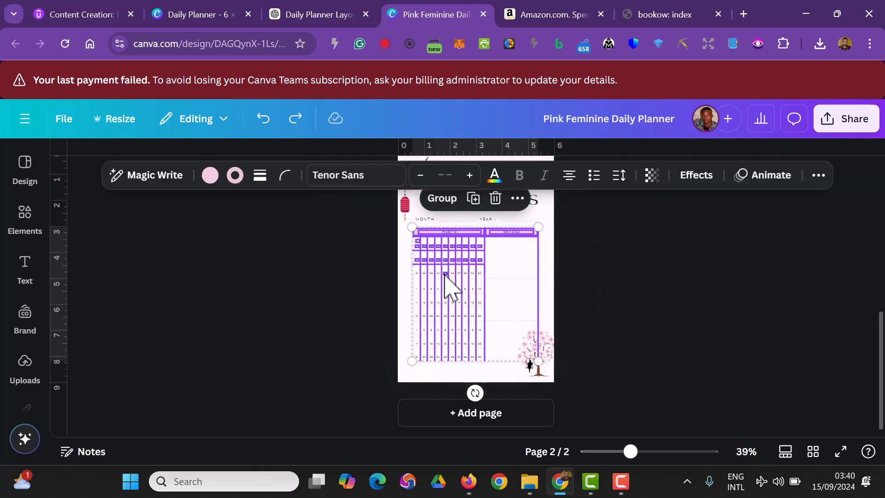
key(Delete)
drag(364, 289, 480, 364)
key(Delete)
drag(366, 264, 519, 300)
key(Delete)
drag(401, 225, 501, 235)
drag(597, 225, 422, 219)
key(ctrl+z)
click(574, 262)
drag(575, 253, 460, 217)
key(Delete)
Delete the "Daily Habits" title from page 2.
scroll(580, 256, up, 4)
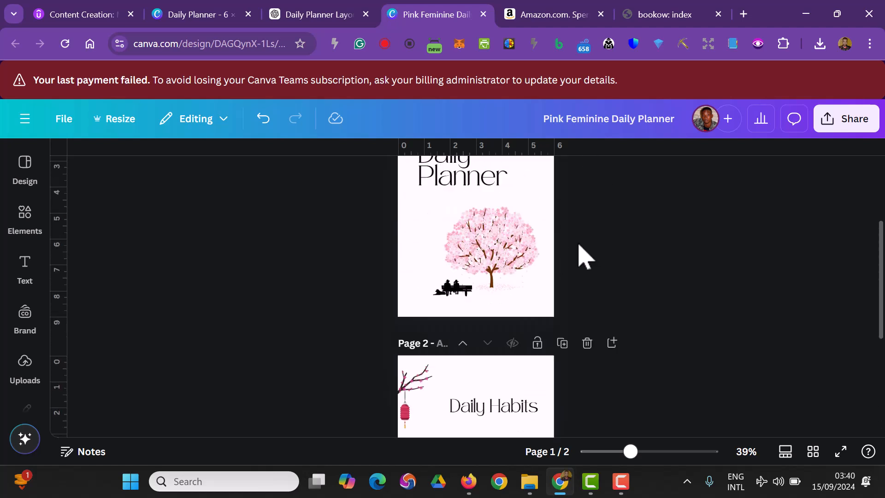
scroll(579, 253, down, 1)
click(514, 337)
key(Delete)
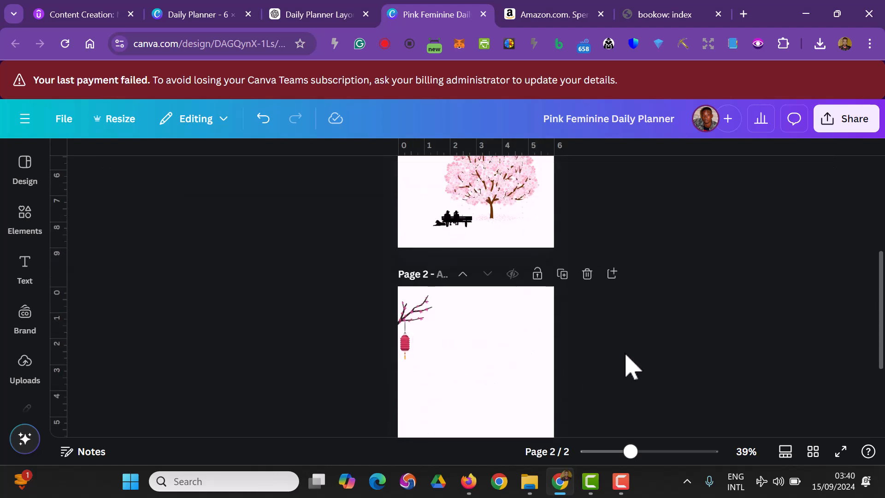
Rename the design as "Book Cover".
scroll(626, 366, up, 5)
click(529, 266)
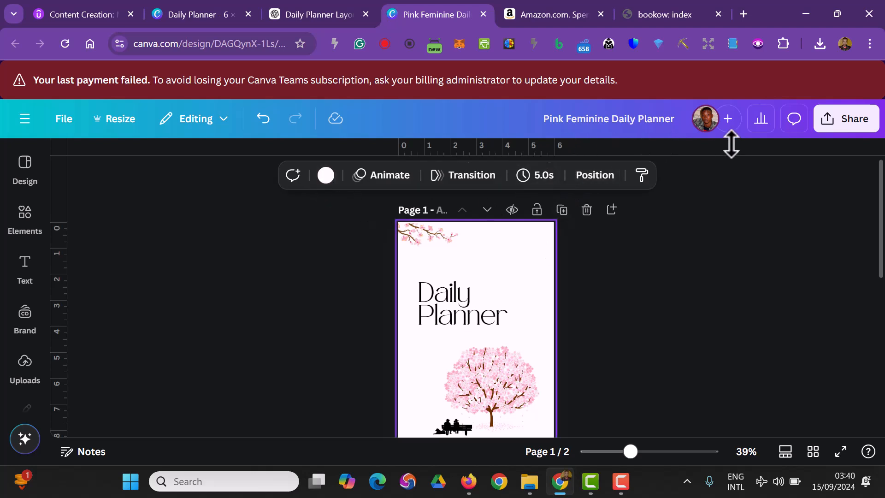
click(607, 127)
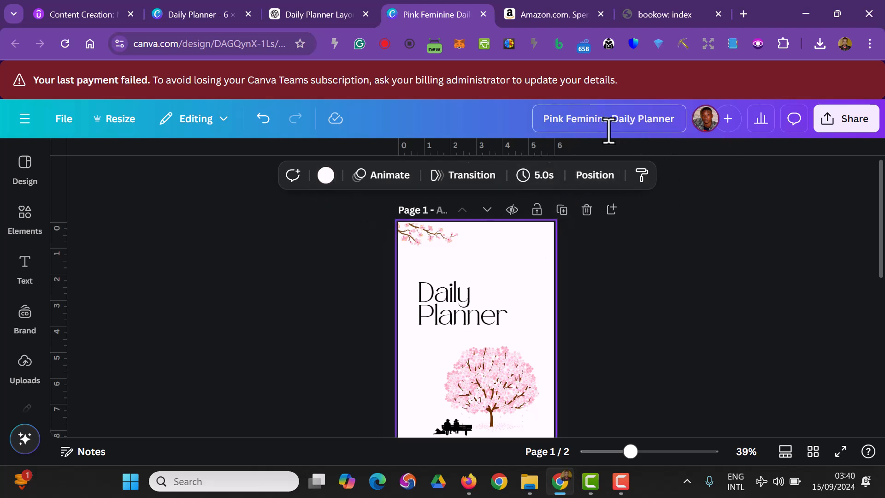
key(ctrl+a)
text(Boo)
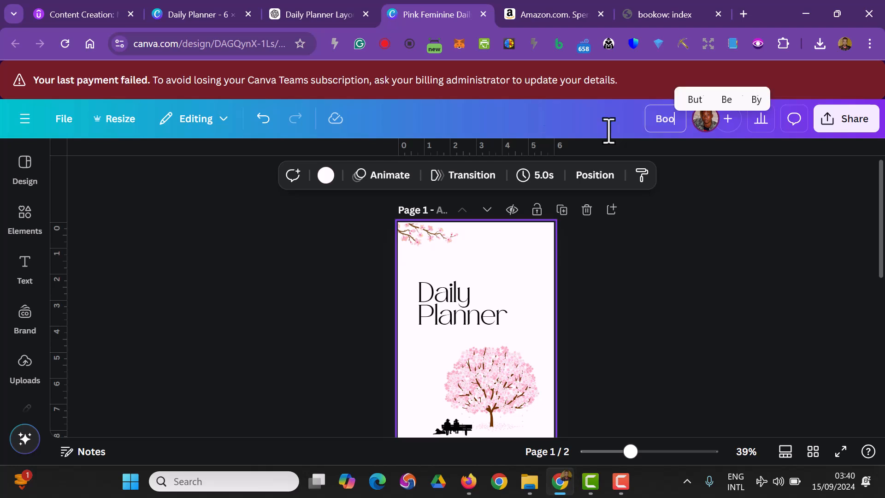
text(k Cover)
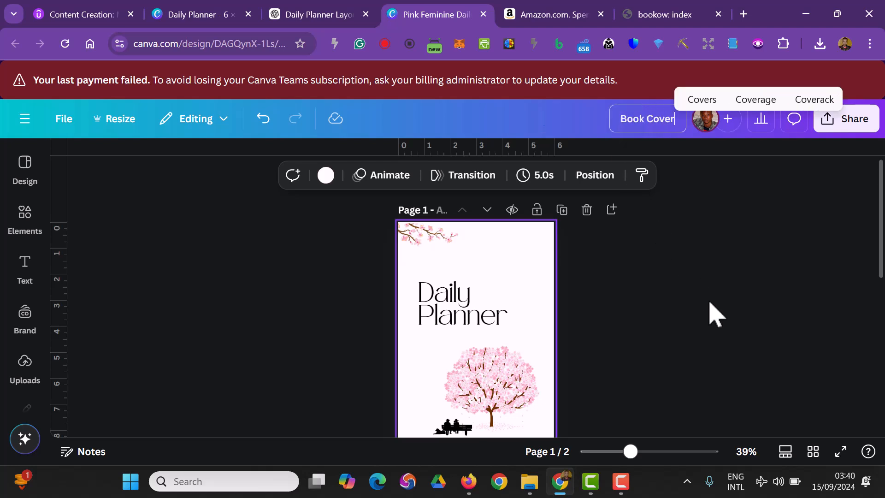
click(716, 315)
scroll(689, 320, down, 3)
scroll(690, 320, up, 3)
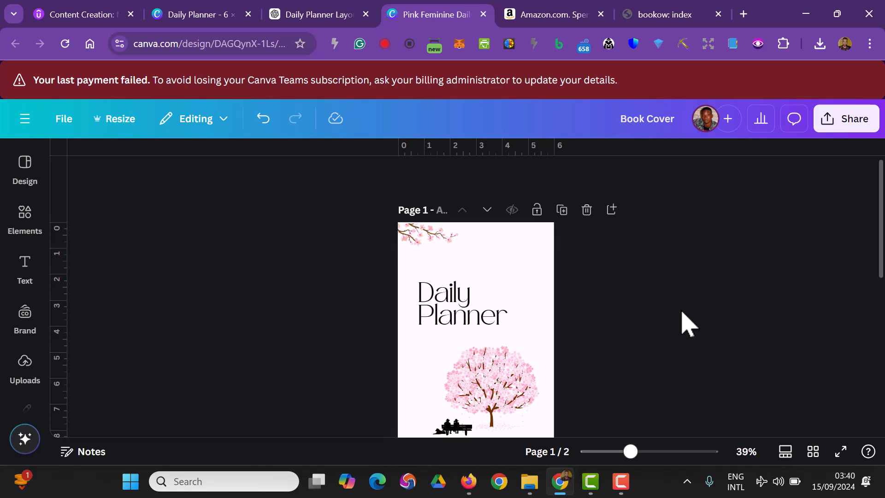
Narrow the "Daily Planner" title box to fit its text, centre-align the text and move the box to the middle of the cover.
click(507, 311)
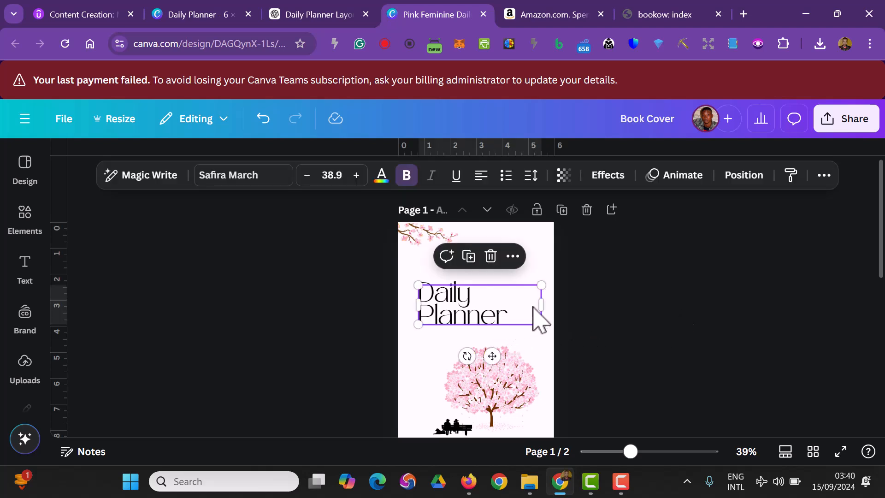
drag(542, 306, 513, 318)
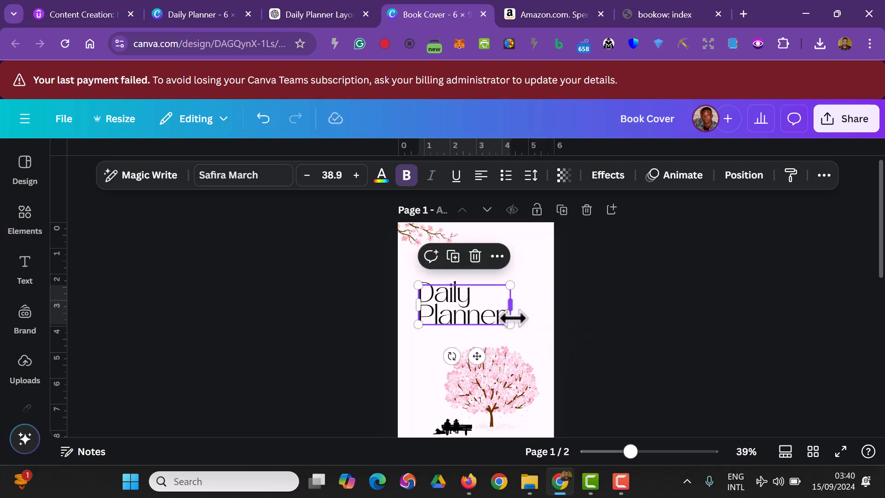
click(482, 178)
click(642, 389)
mouse_move(451, 313)
mouse_down()
mouse_move(472, 305)
mouse_move(467, 313)
mouse_up()
click(597, 396)
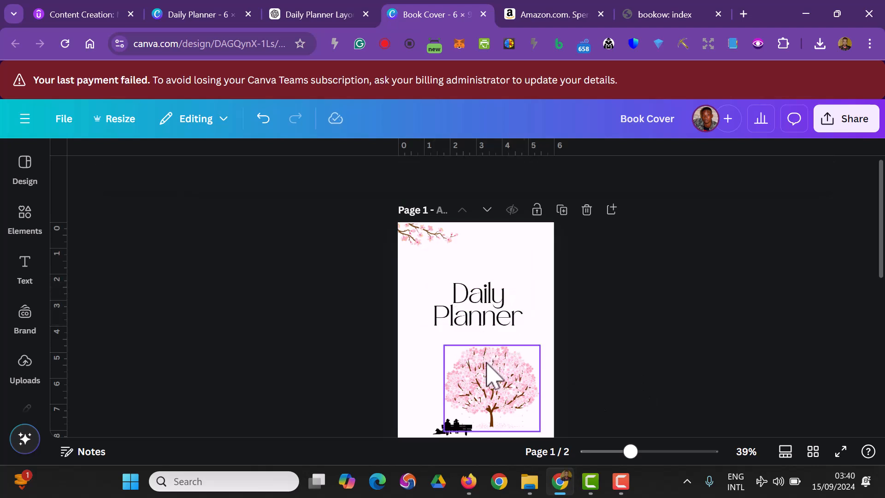
Search the elements library for "Deep Green".
click(430, 322)
click(26, 217)
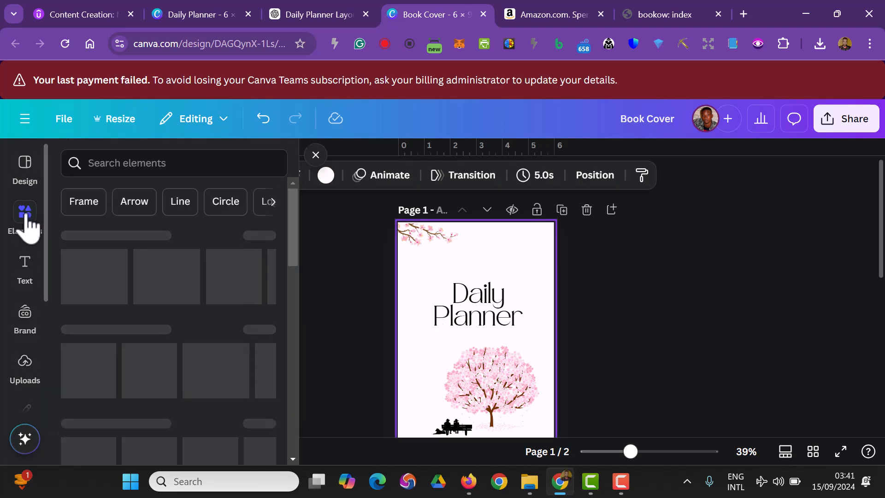
click(115, 163)
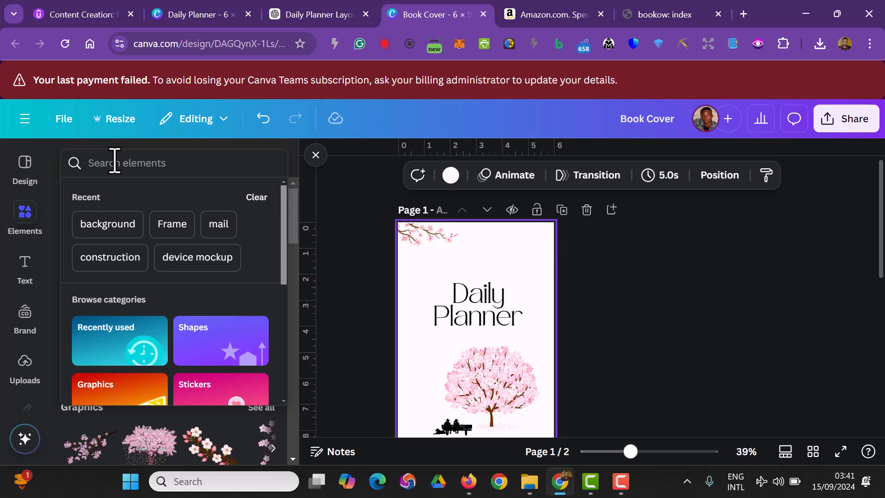
text(Gree)
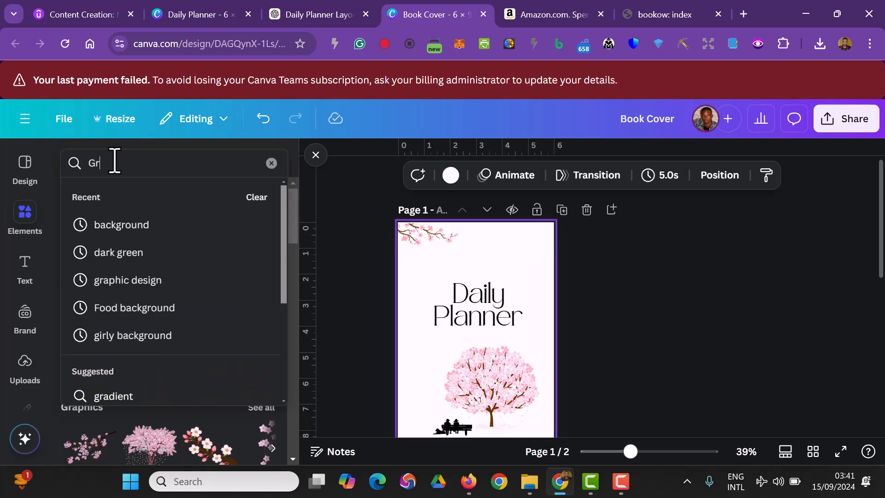
key(BackSpace)
key(BackSpace)
key(BackSpace)
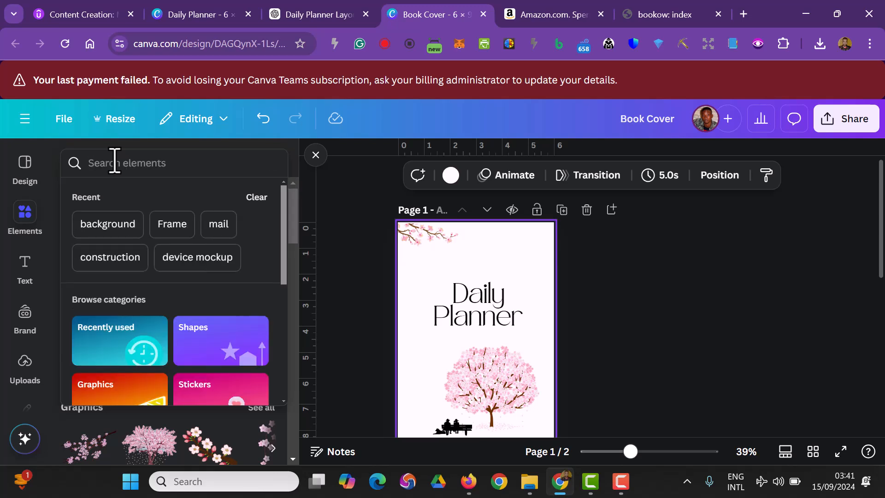
text(Deep Green)
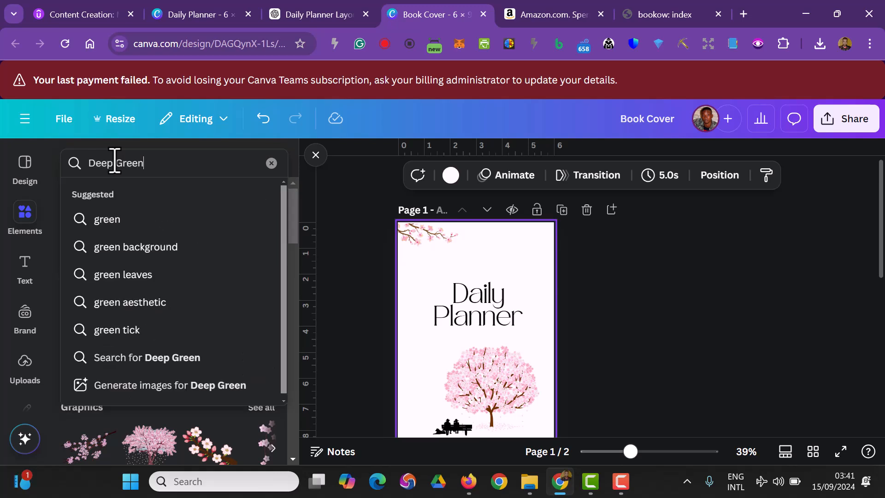
key(Return)
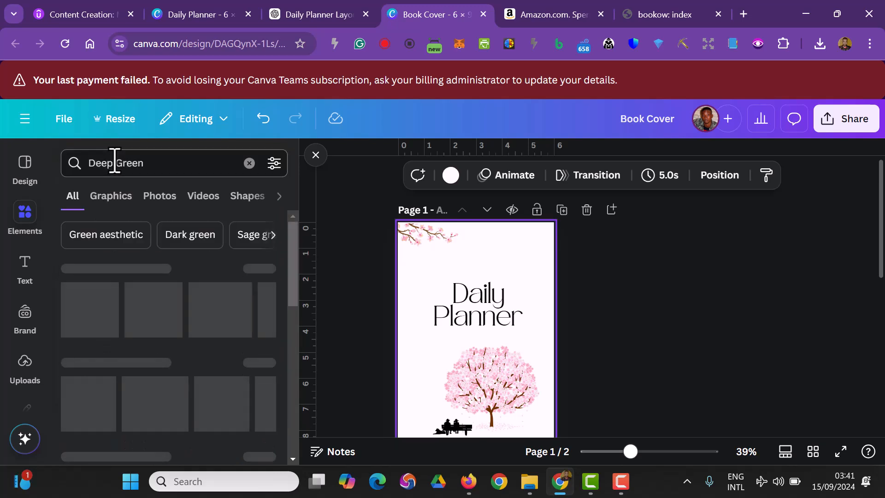
Browse the graphics found for "Deep Green" for a possible cover background.
scroll(198, 301, down, 2)
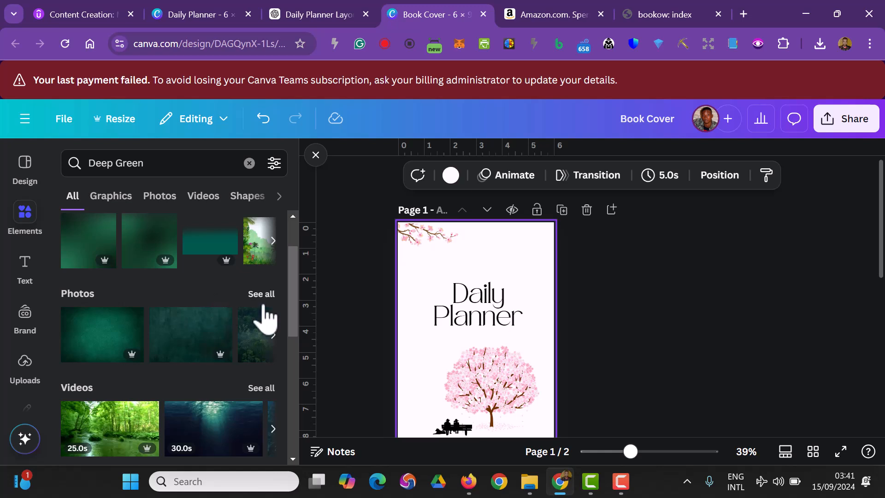
scroll(258, 310, up, 2)
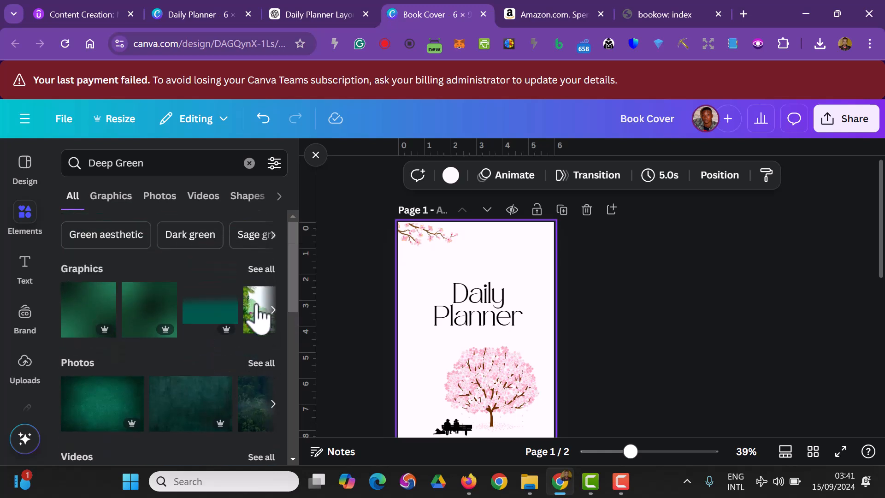
click(259, 272)
scroll(158, 326, down, 2)
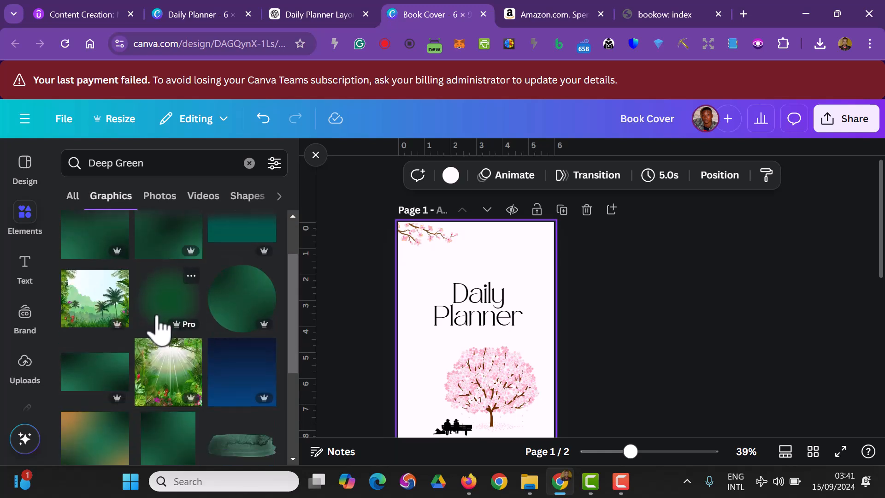
scroll(158, 326, down, 4)
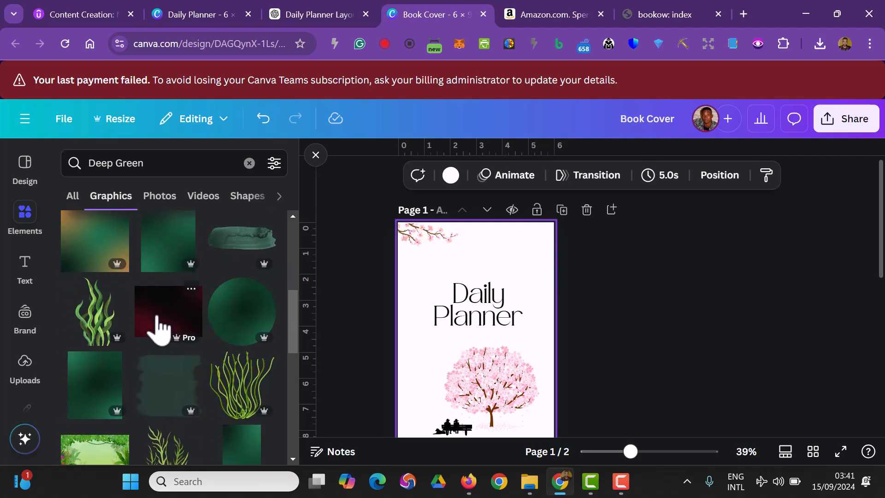
scroll(159, 326, up, 2)
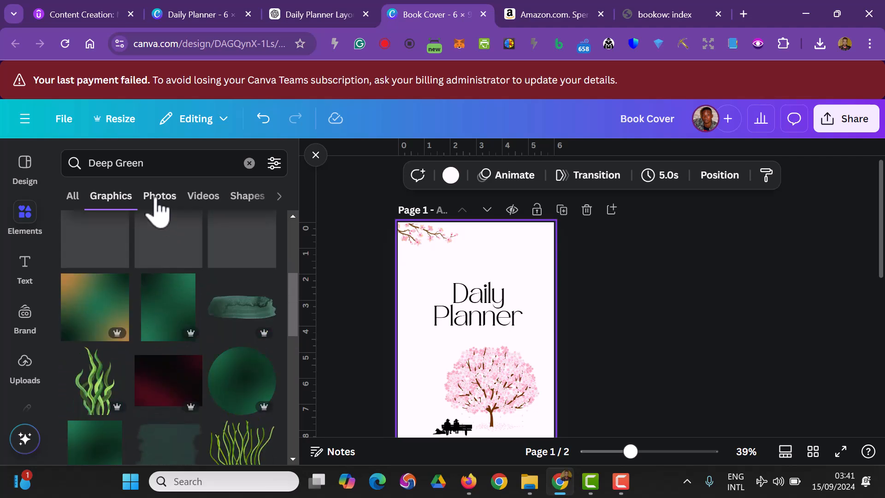
Find the plain dark blue textured photo among the "Deep Green" photo results and place it over page 1.
click(159, 202)
scroll(168, 282, down, 3)
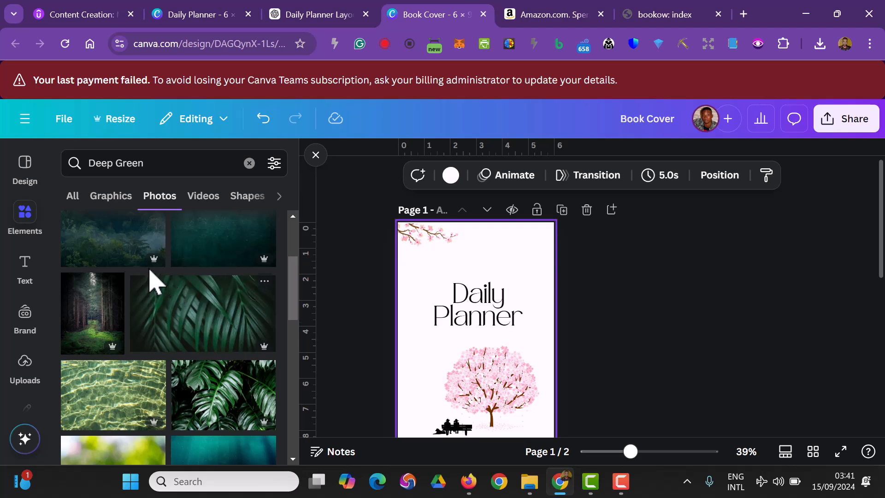
scroll(147, 309, down, 10)
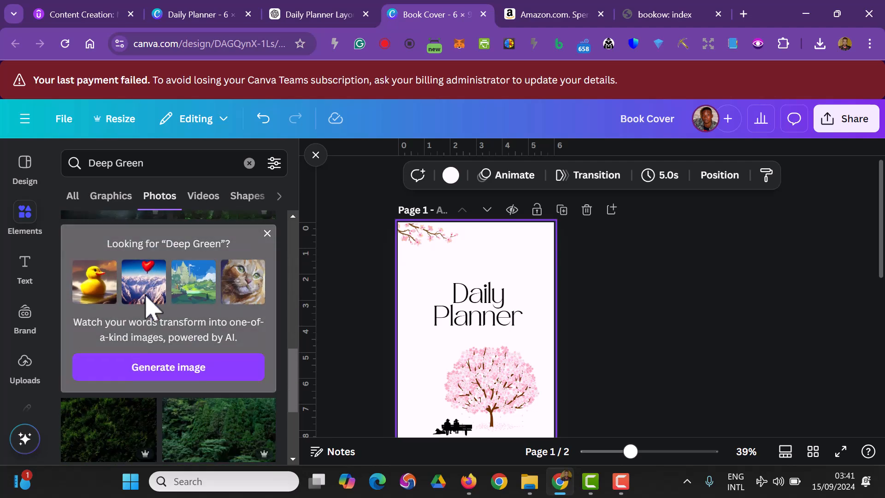
scroll(150, 306, down, 5)
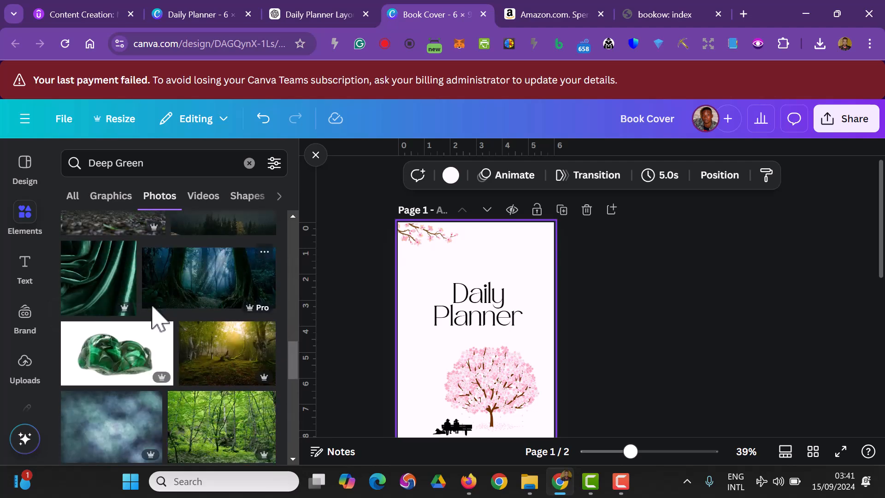
scroll(152, 316, down, 3)
scroll(174, 395, down, 6)
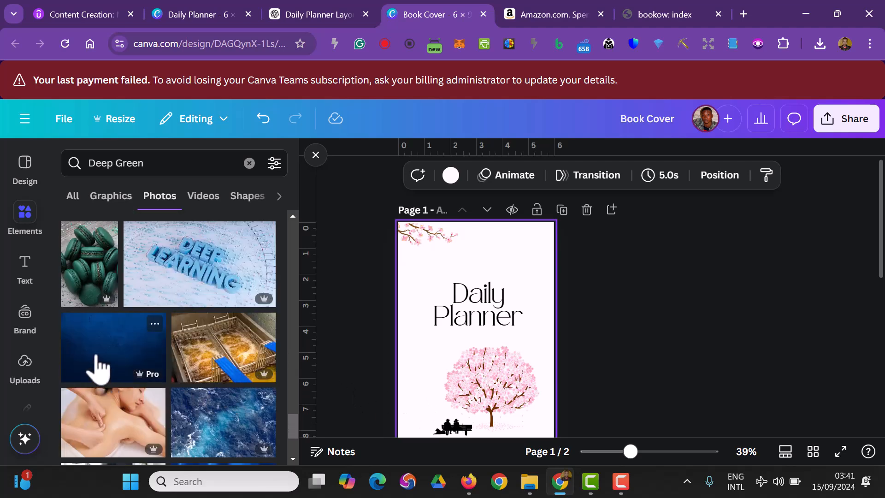
drag(106, 367, 417, 317)
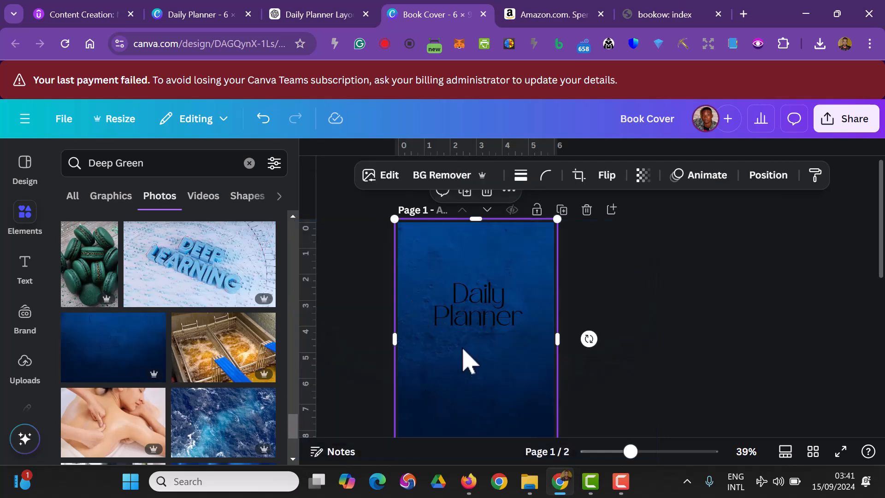
Set the dark blue photo as the background of page 1, behind the title and illustrations.
scroll(462, 355, down, 5)
scroll(463, 354, up, 5)
right_click(464, 364)
click(567, 450)
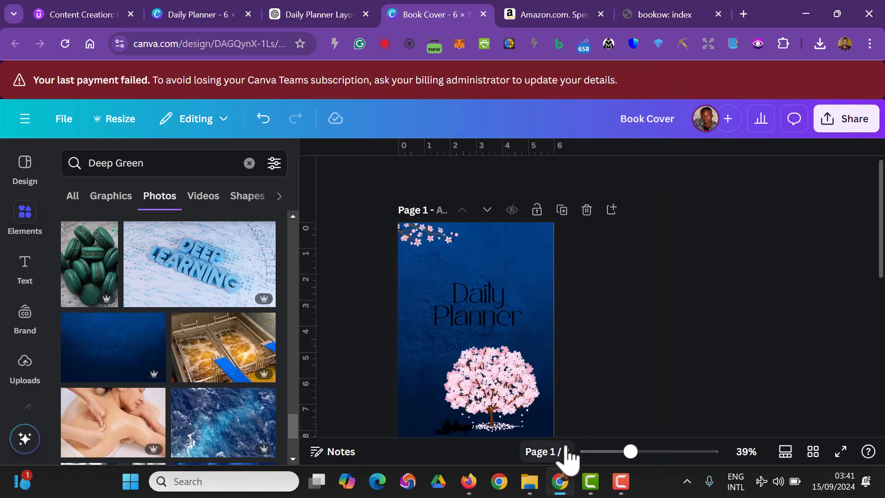
scroll(507, 265, down, 3)
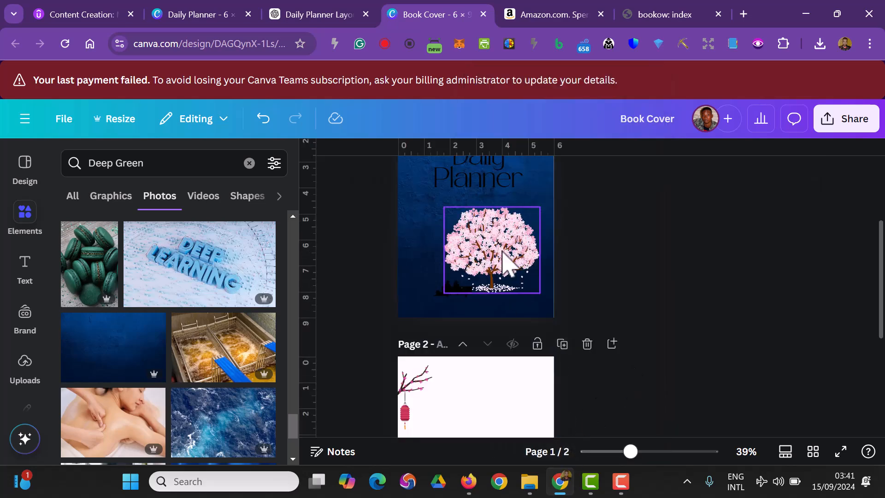
click(503, 254)
scroll(604, 336, up, 3)
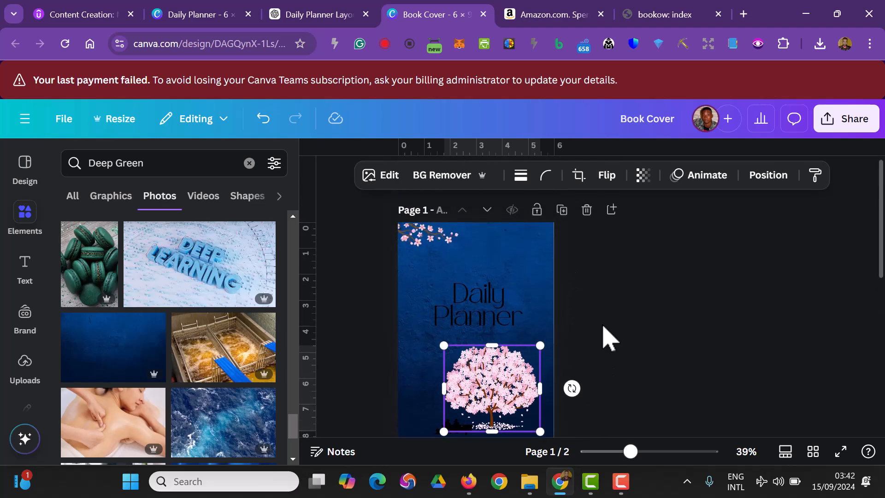
Change the text colour of the "Daily Planner" title on page 1 to white.
click(475, 319)
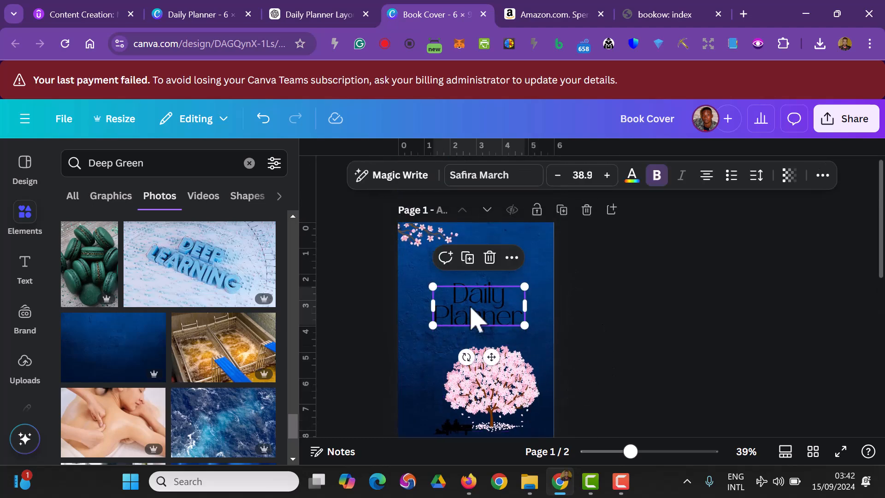
click(631, 182)
click(152, 270)
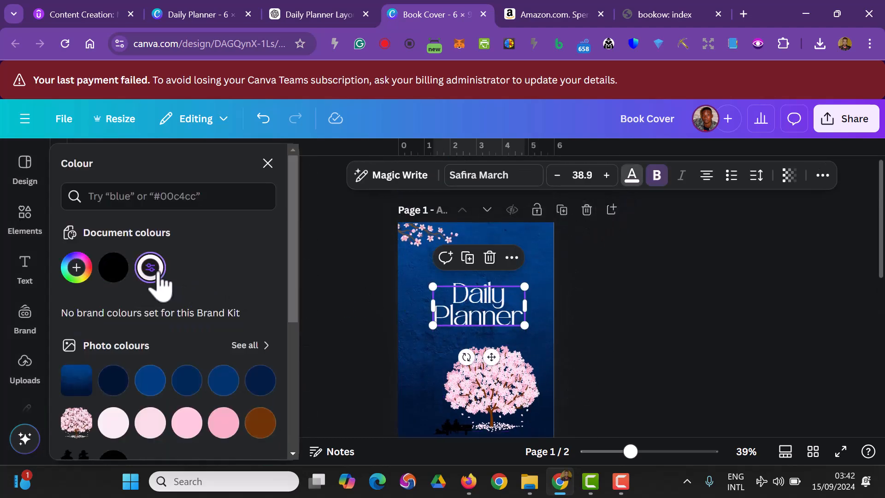
click(685, 320)
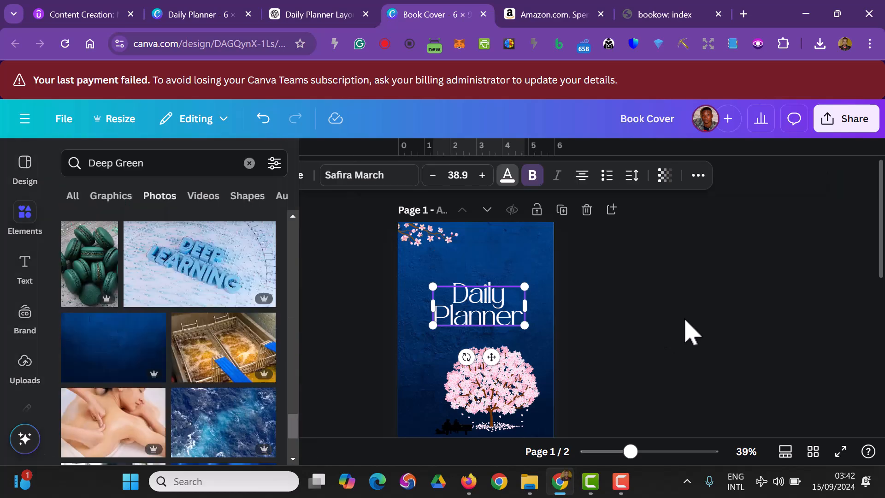
Delete the cherry tree, the bench silhouette and the blossom branch from the cover page.
click(520, 394)
key(Delete)
scroll(608, 355, down, 2)
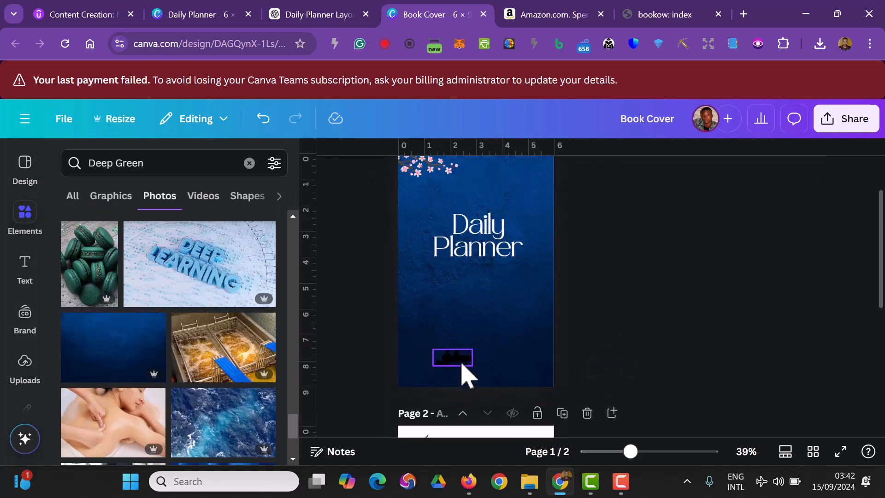
click(455, 361)
key(Delete)
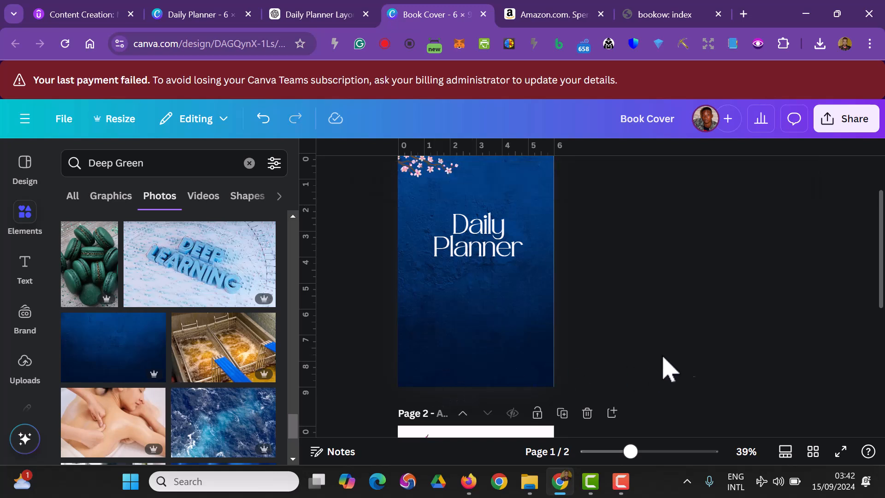
scroll(668, 355, up, 1)
click(444, 249)
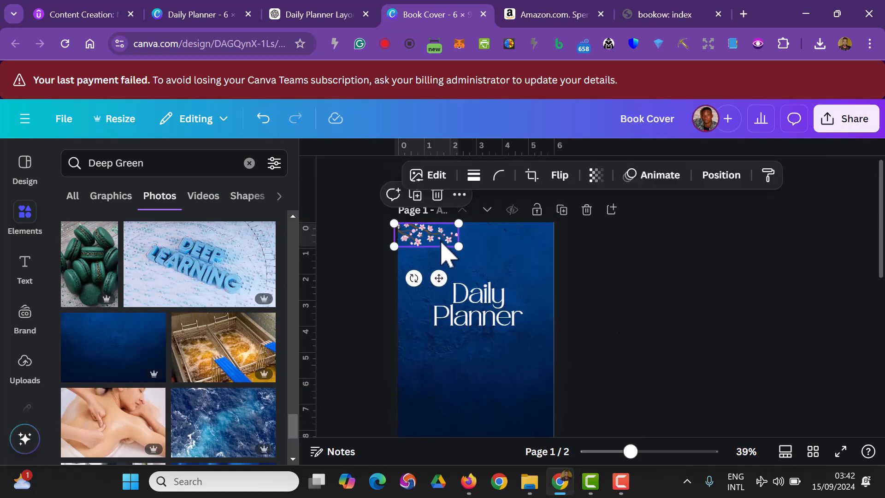
key(Delete)
Replace page 2 with a duplicate of the cover page and delete the title from the duplicate.
scroll(608, 360, down, 5)
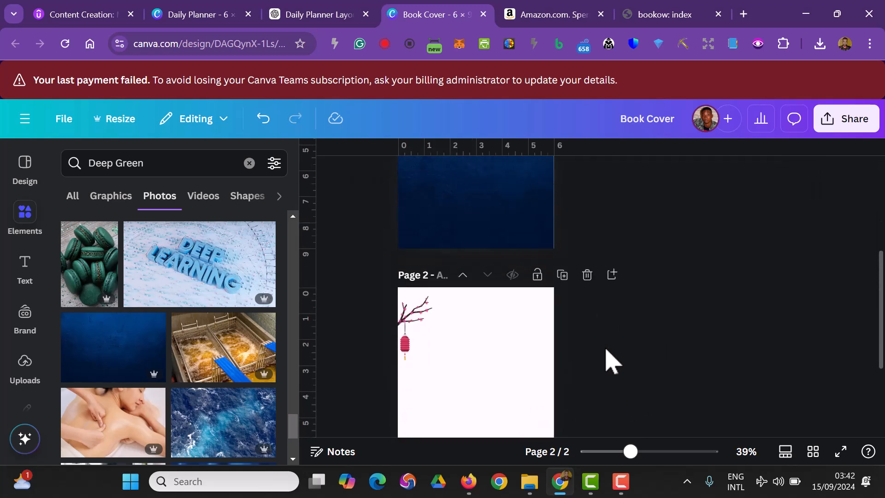
click(587, 274)
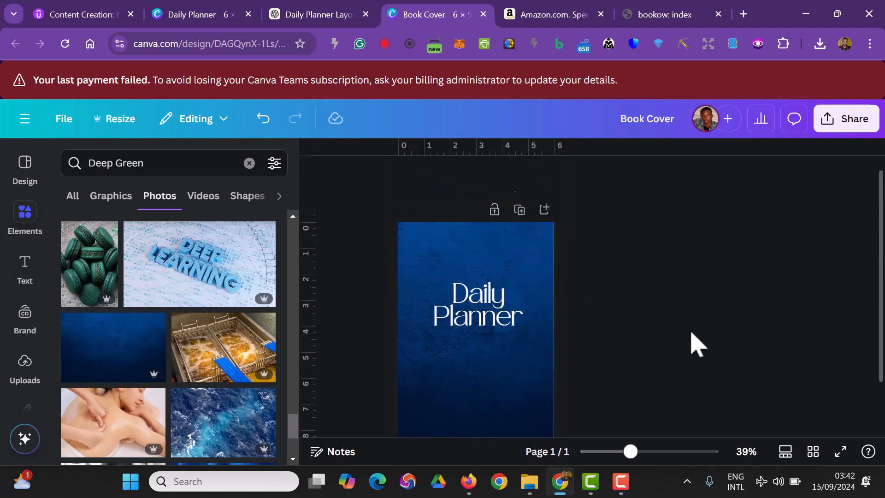
click(519, 209)
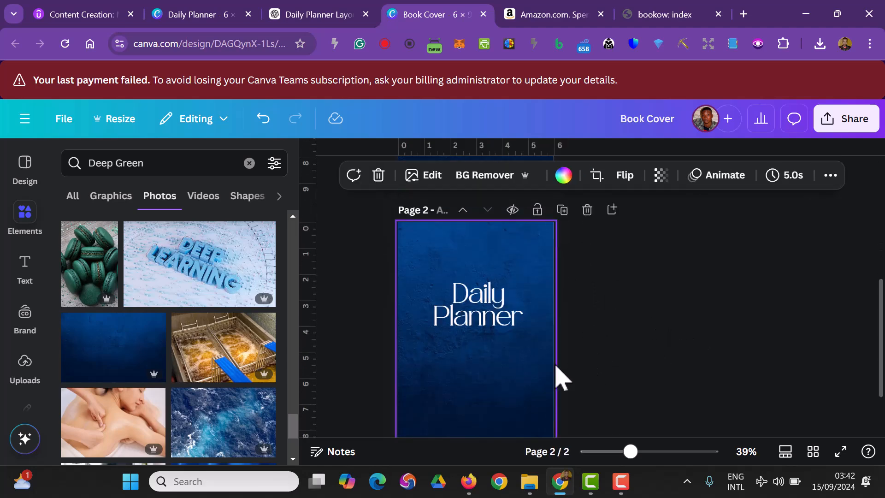
click(474, 330)
key(Delete)
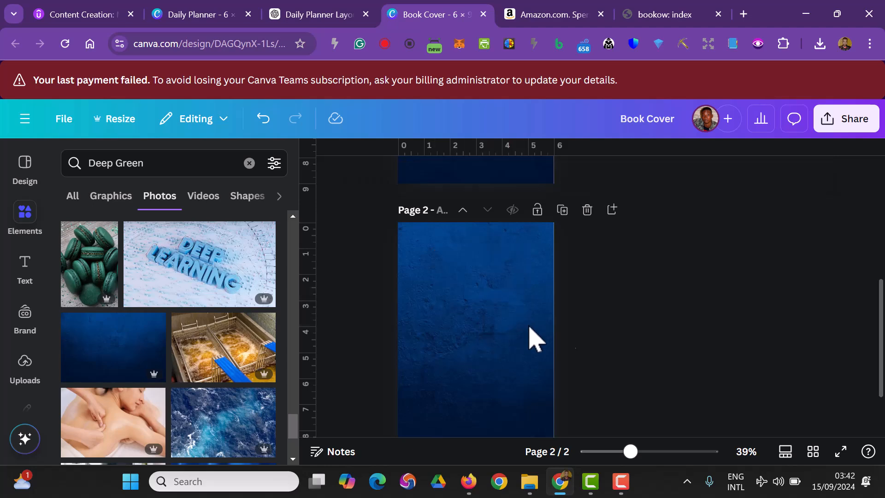
Move the "Daily Planner" title on page 1 down to the middle of the cover.
scroll(683, 374, down, 1)
scroll(682, 373, down, 1)
scroll(674, 357, up, 10)
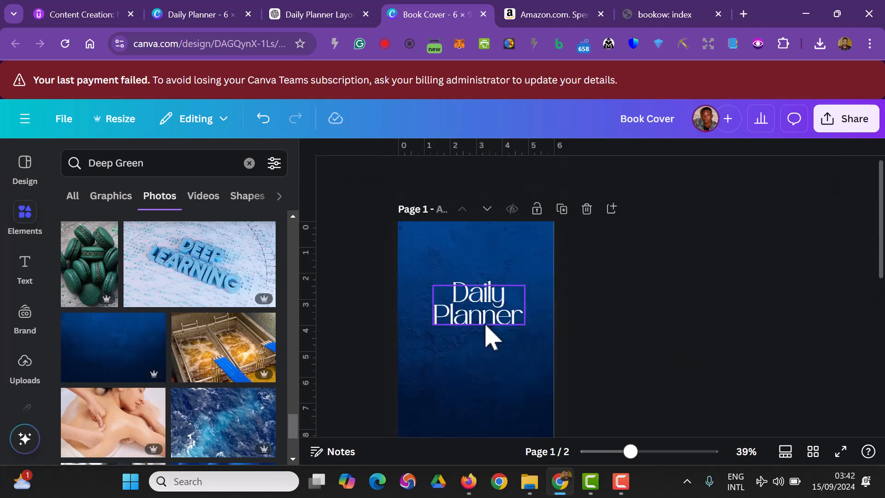
scroll(620, 344, down, 3)
scroll(595, 381, up, 3)
drag(476, 308, 464, 343)
click(664, 376)
scroll(415, 283, down, 2)
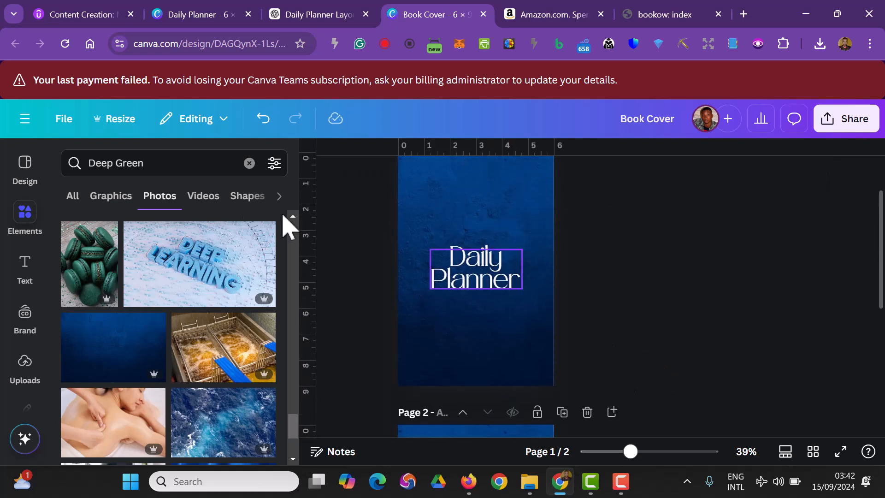
Search the elements library for "Daily" and browse the matching graphics.
click(249, 164)
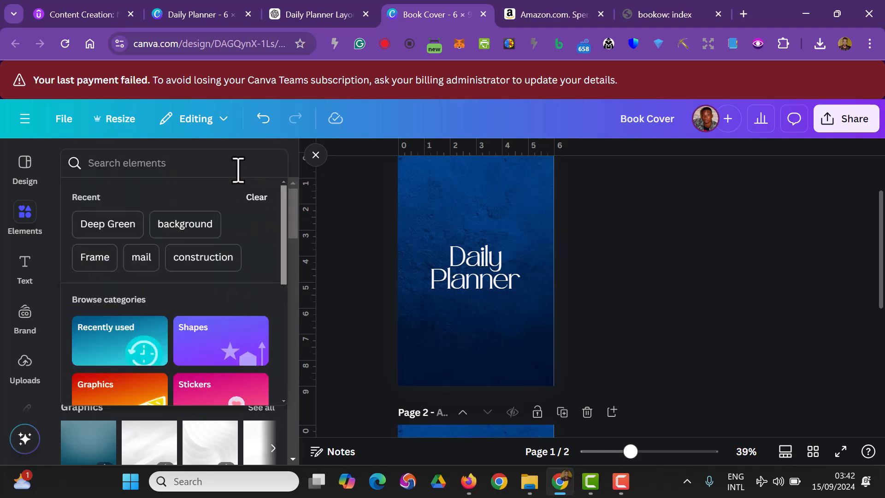
text(Daily)
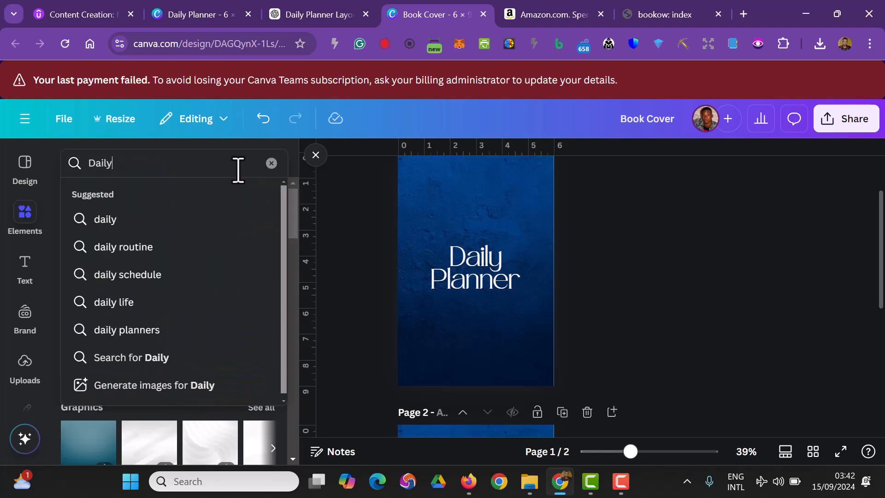
key(Return)
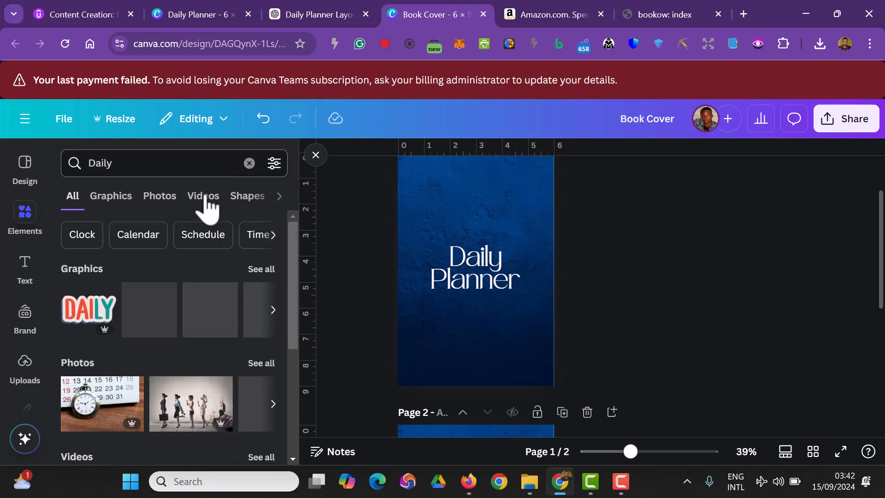
click(109, 198)
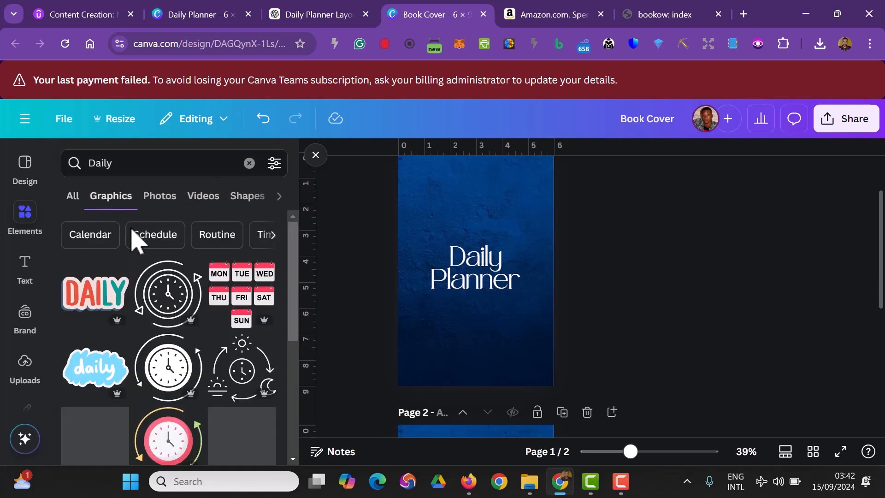
scroll(159, 281, down, 2)
scroll(162, 296, up, 2)
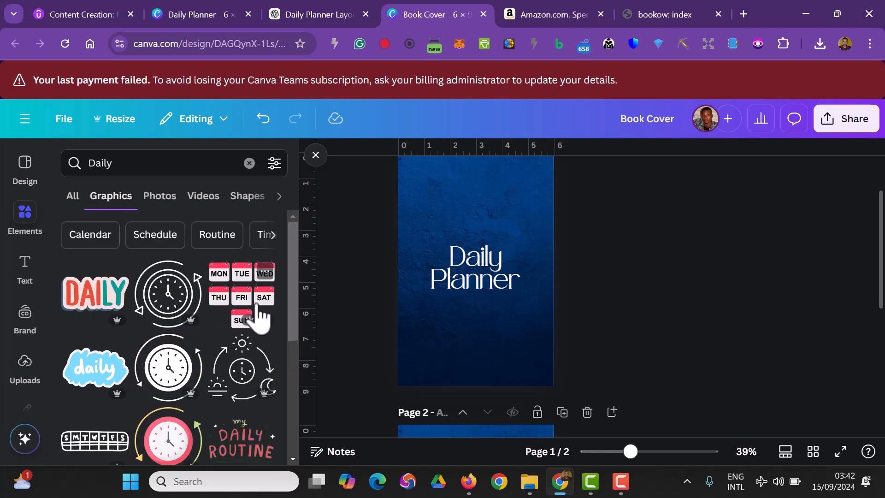
Add the MON to SUN calendar graphic to the cover and move it above the title, centred horizontally.
click(258, 318)
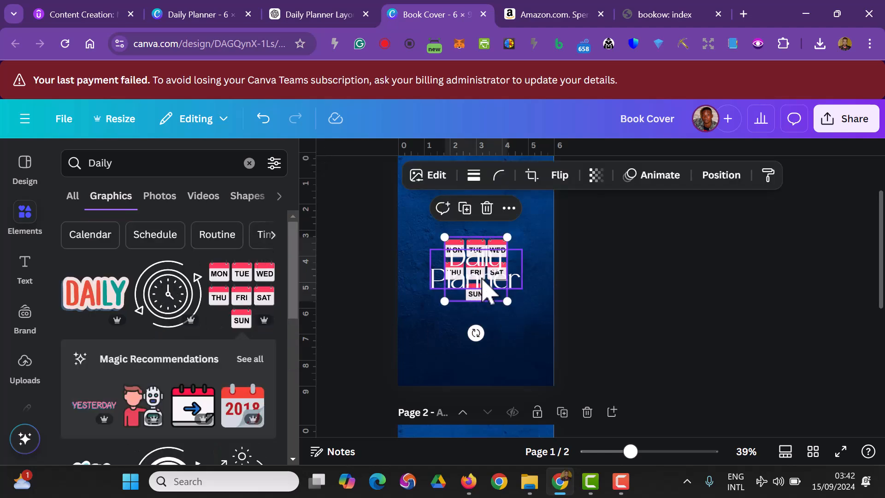
click(559, 316)
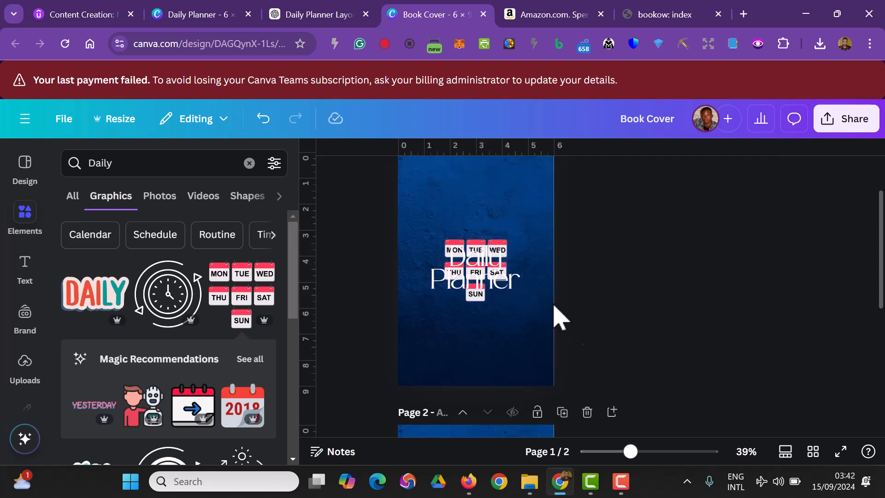
click(495, 251)
drag(495, 251, 500, 181)
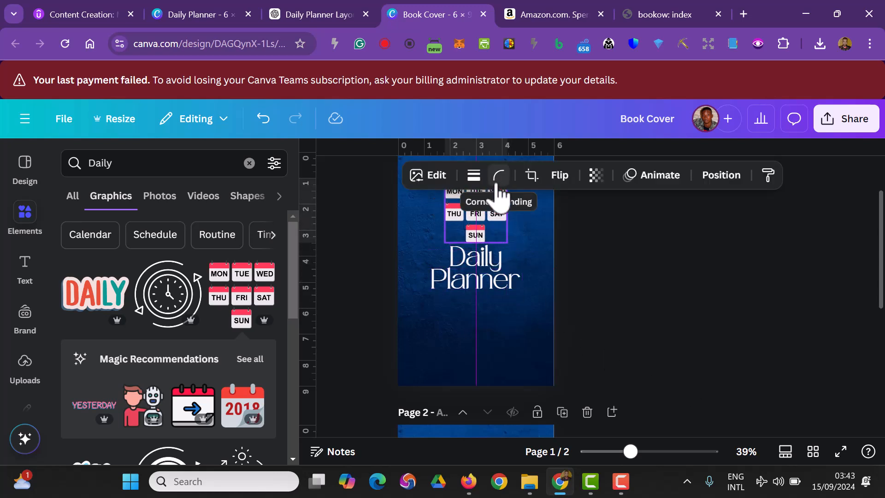
click(608, 304)
Move the "Daily Planner" title slightly down and set its font size to 28.
scroll(617, 308, up, 2)
scroll(616, 308, down, 2)
drag(444, 277, 444, 285)
click(582, 175)
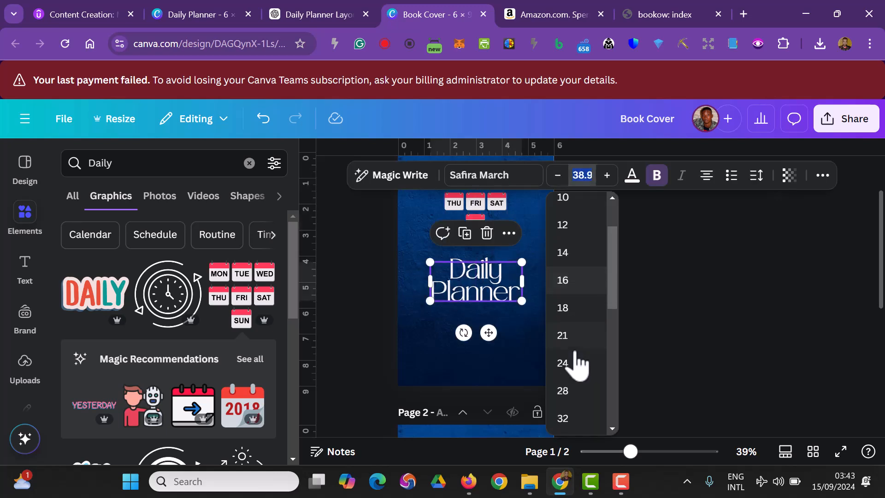
click(575, 392)
click(632, 359)
Move the weekday calendar graphic to just below the "Daily Planner" title.
drag(473, 232, 482, 339)
click(501, 352)
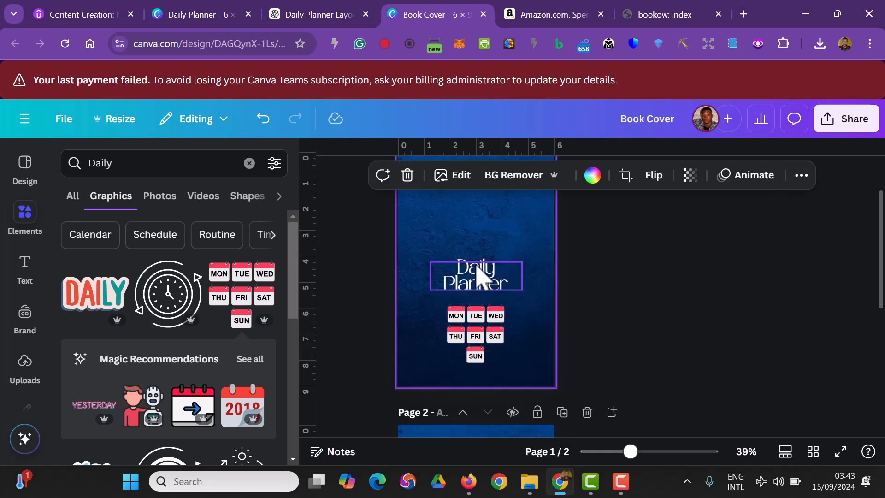
Move the "Daily Planner" title slightly up and place the weekday calendar graphic closer beneath it, centred horizontally.
click(480, 289)
mouse_move(480, 276)
mouse_down()
mouse_move(478, 261)
mouse_move(479, 269)
mouse_up()
drag(478, 350, 475, 332)
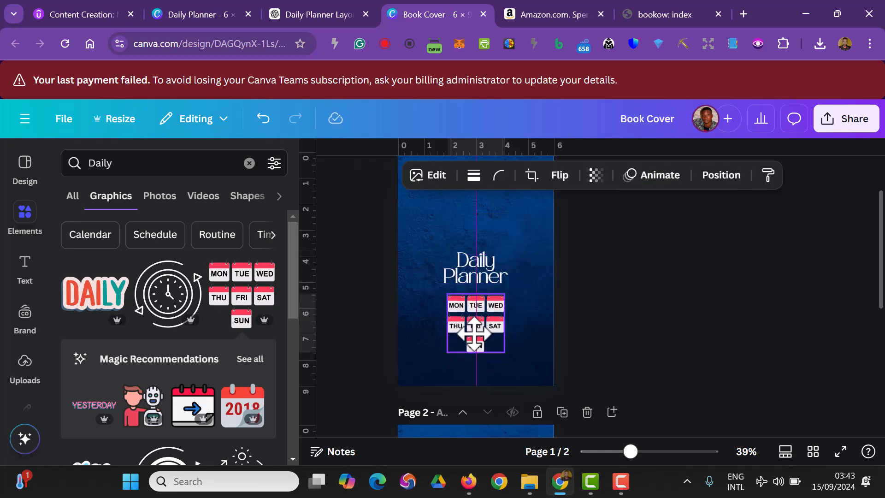
click(578, 339)
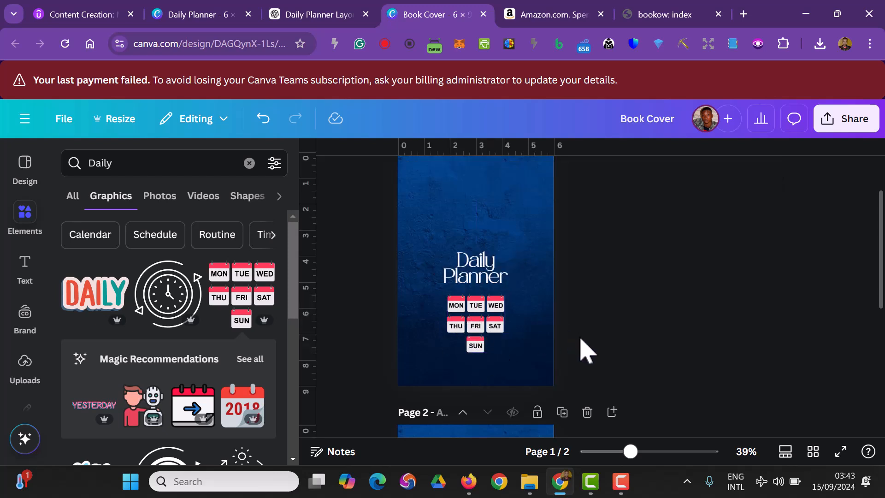
Move the weekday calendar graphic from the cover to page 2, enlarge it and centre it horizontally near the middle of the page.
scroll(589, 353, up, 1)
scroll(589, 353, down, 3)
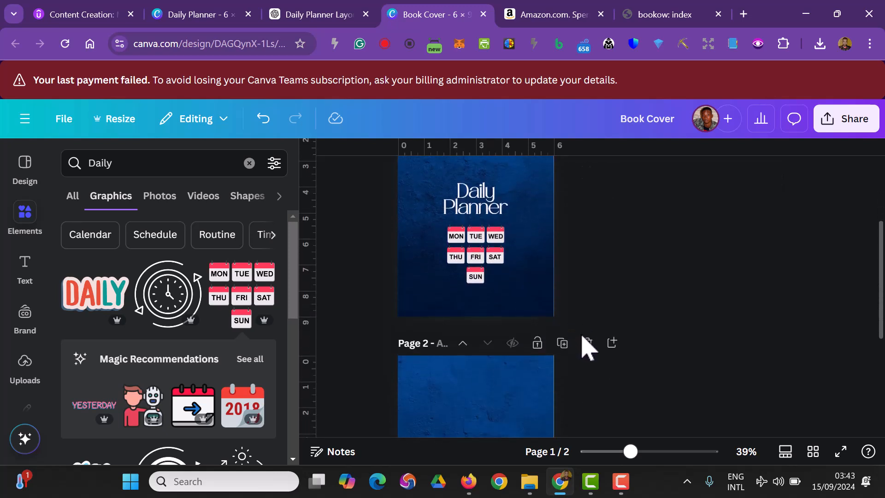
drag(486, 272, 480, 417)
scroll(591, 376, down, 3)
scroll(591, 375, down, 3)
drag(466, 224, 454, 244)
mouse_move(493, 280)
mouse_down()
mouse_move(515, 305)
mouse_move(478, 277)
mouse_move(476, 263)
mouse_move(485, 281)
mouse_up()
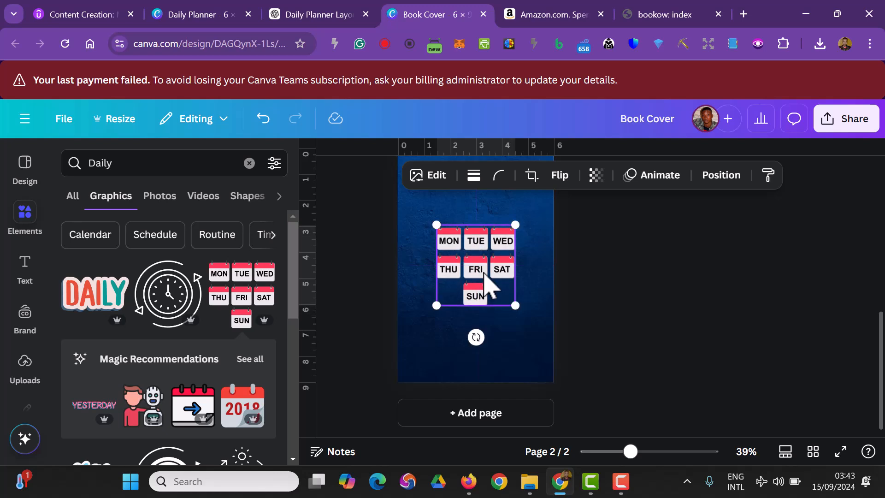
Set the transparency of the weekday calendar graphic on page 2 to 48.
click(595, 176)
drag(630, 233, 573, 234)
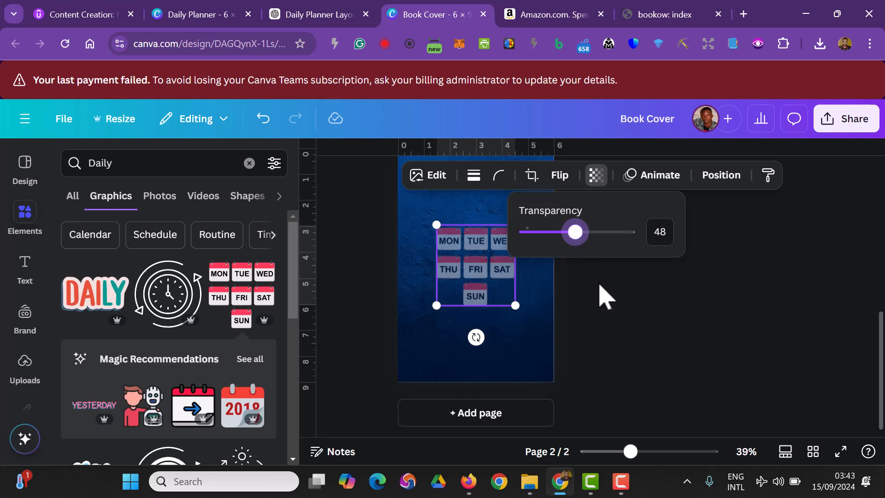
click(601, 358)
click(602, 359)
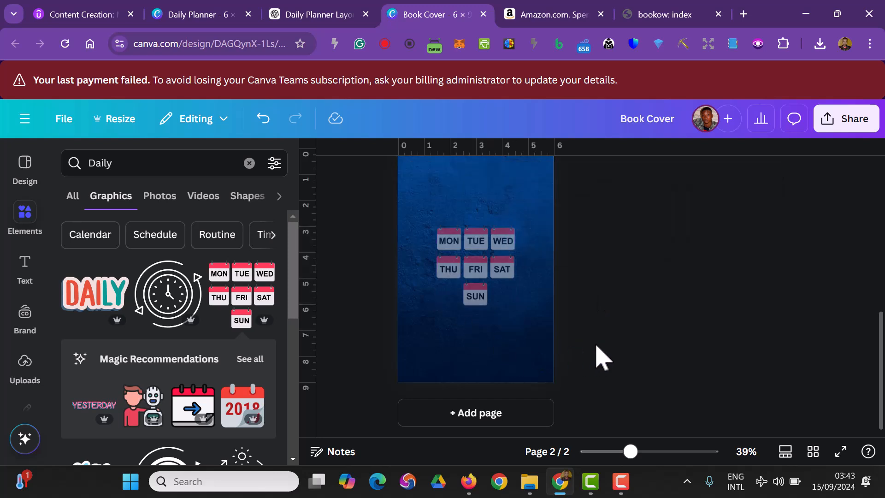
Add the graphic of a woman reading beside a checklist to page 1 and place it centred above the "Daily Planner" title.
scroll(275, 379, down, 2)
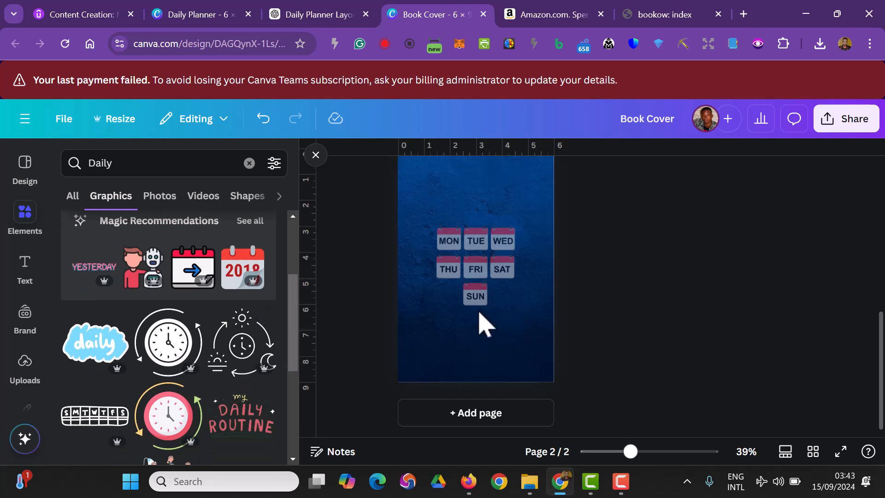
scroll(217, 362, down, 3)
scroll(198, 355, down, 3)
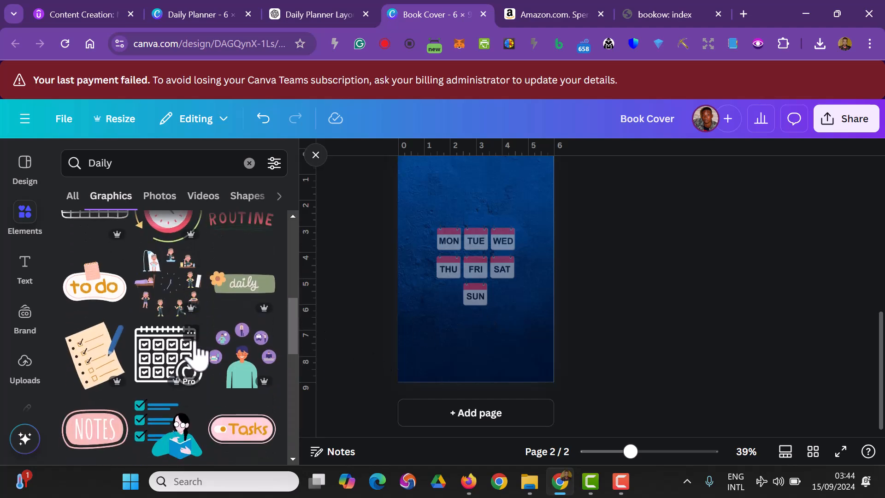
scroll(197, 356, down, 5)
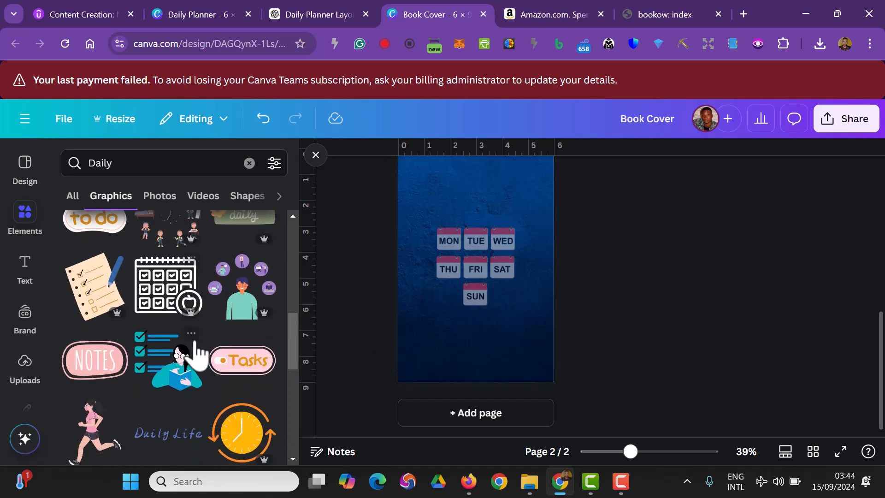
scroll(189, 341, up, 2)
scroll(466, 264, up, 5)
click(175, 378)
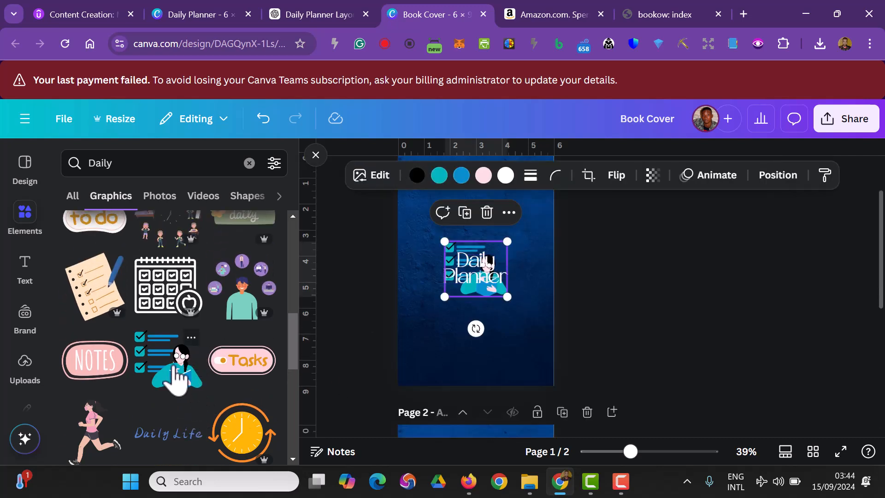
drag(480, 286, 474, 288)
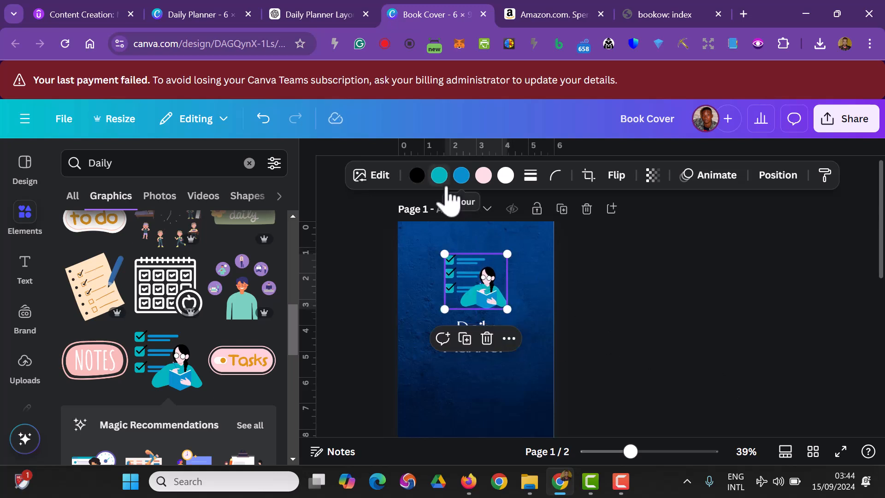
Recolour the teal parts of the checklist illustration to the default bright red.
click(446, 184)
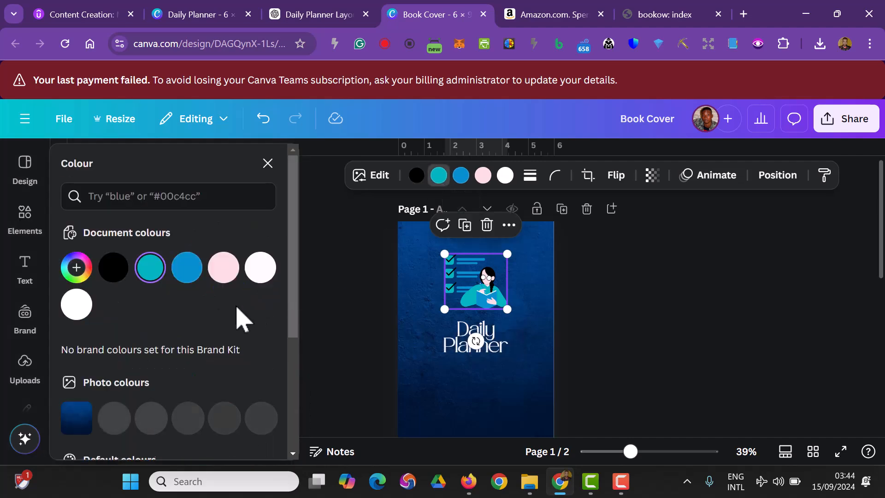
scroll(185, 329, down, 3)
click(82, 415)
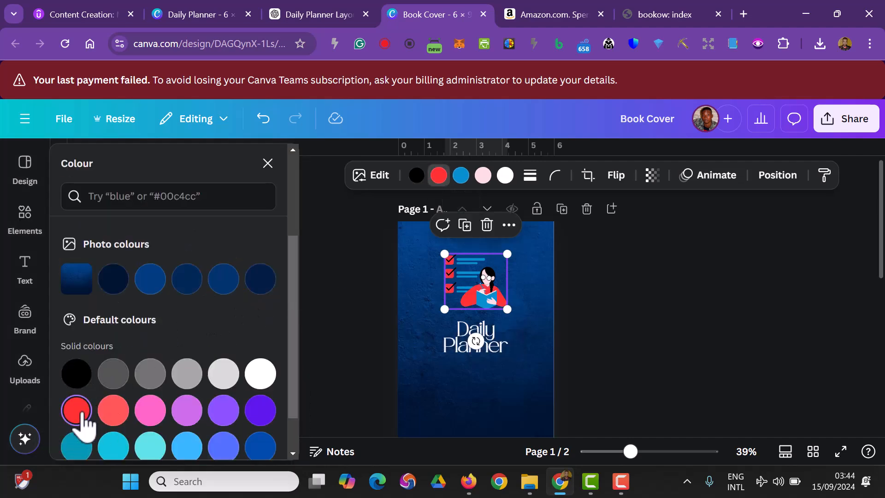
key(Escape)
key(Escape)
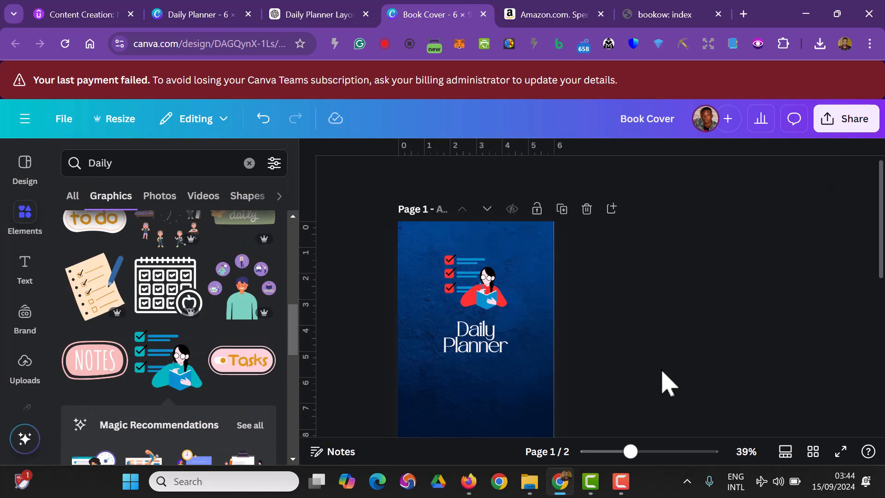
Move the title and checklist illustration slightly down on the cover and make the illustration partly transparent.
drag(470, 338, 464, 352)
drag(466, 282, 464, 288)
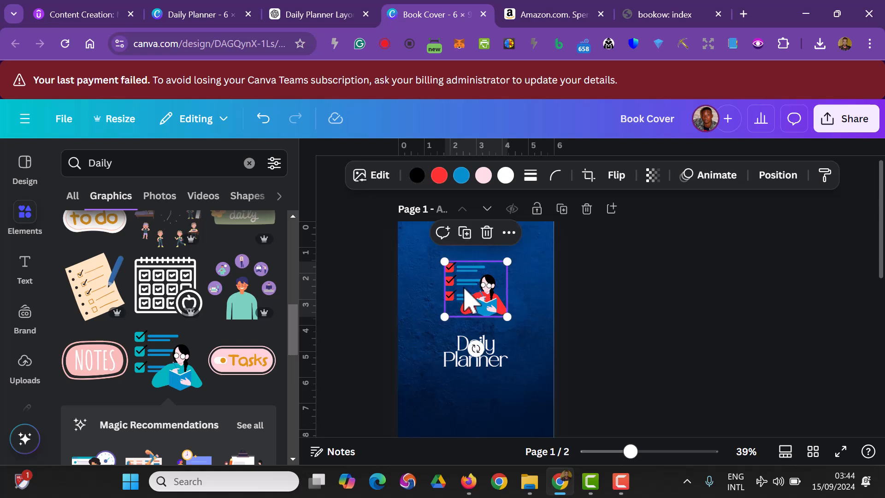
click(651, 177)
drag(682, 231, 647, 232)
click(687, 357)
click(682, 355)
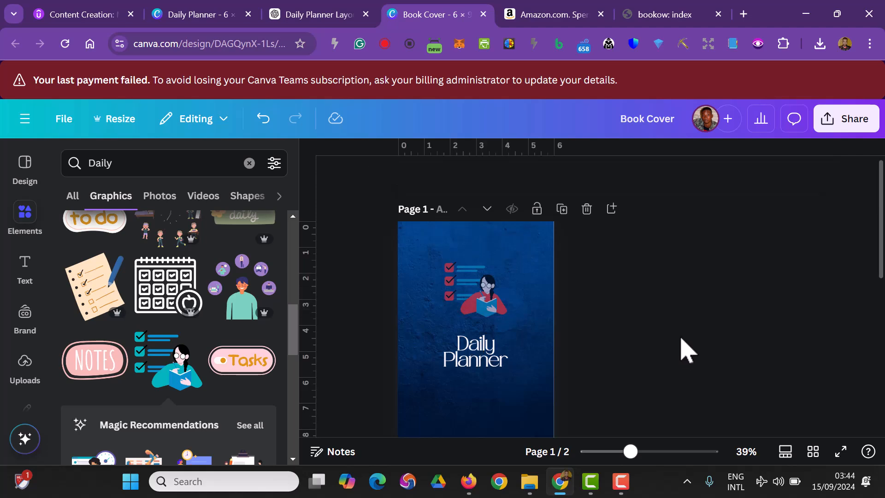
Check both cover pages and download all pages of the Book Cover design as JPG.
scroll(674, 300, down, 3)
scroll(674, 300, up, 1)
scroll(674, 299, down, 4)
scroll(674, 299, down, 1)
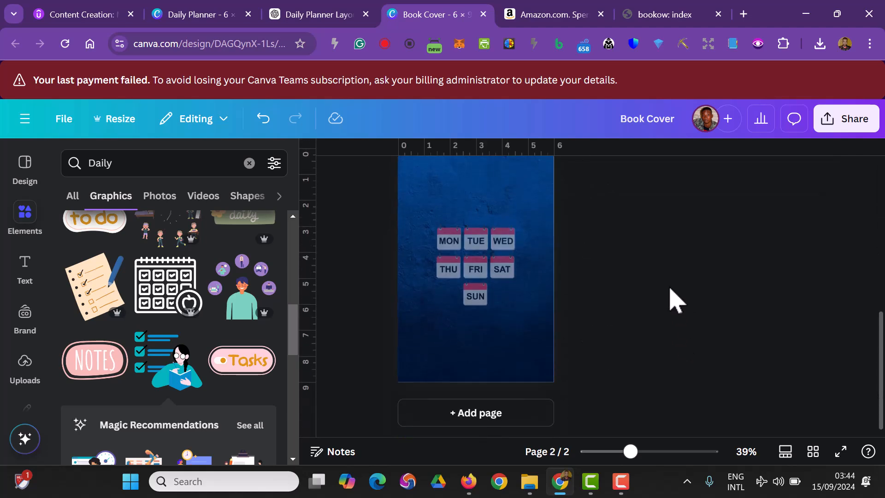
scroll(673, 300, up, 5)
scroll(675, 300, up, 1)
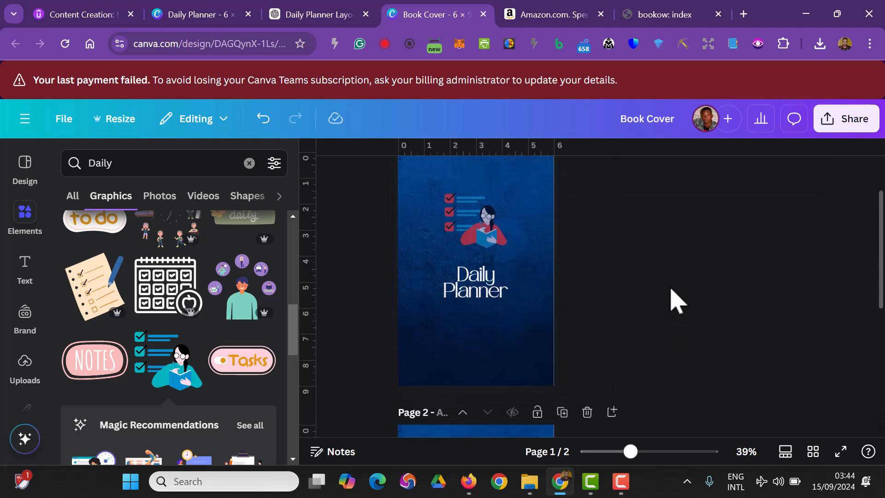
click(835, 126)
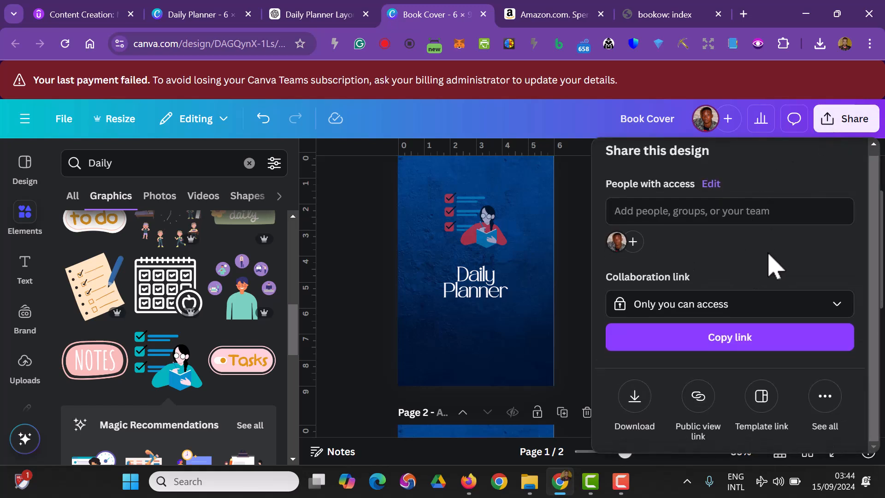
click(641, 414)
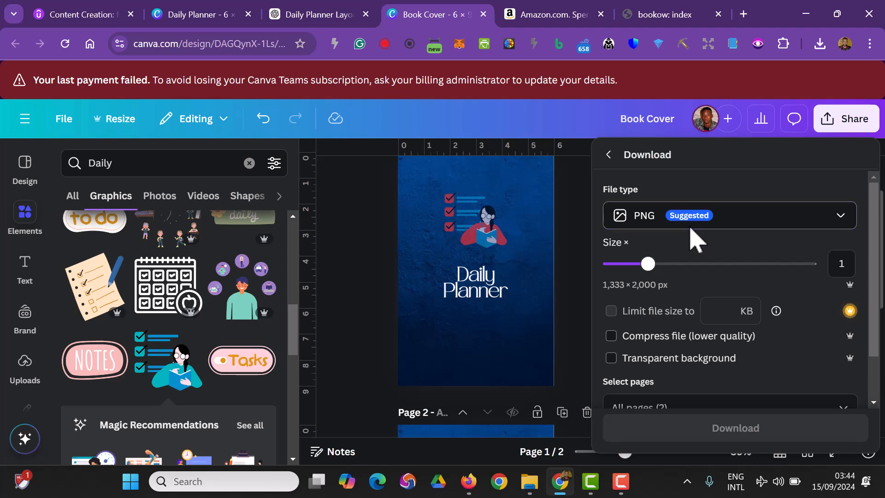
click(707, 234)
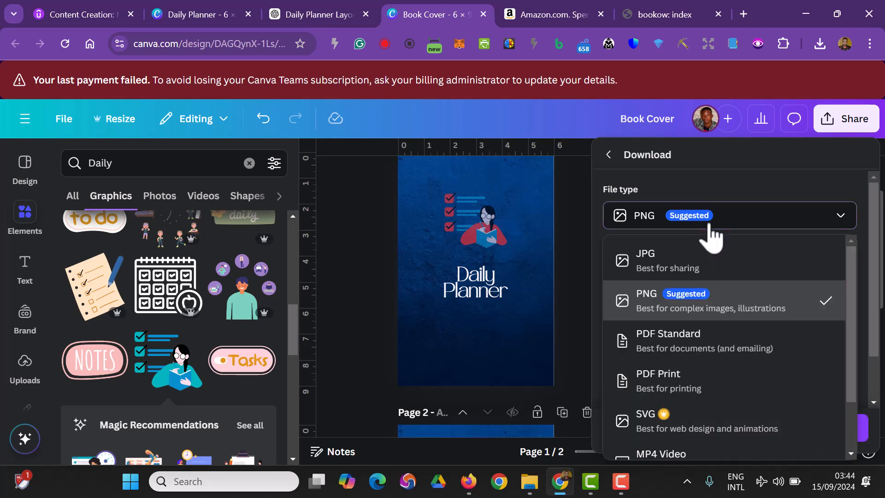
click(697, 263)
click(731, 444)
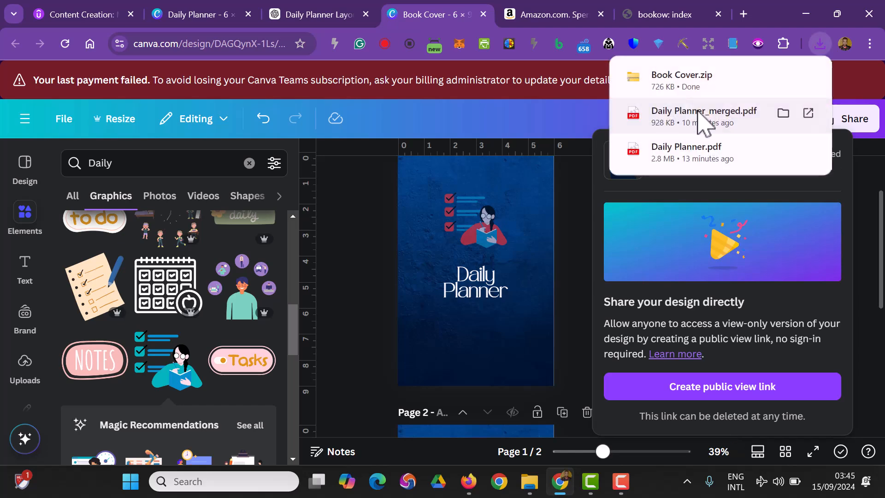
Switch to the bookow website and open the KDP Cover Template Generator form.
click(674, 16)
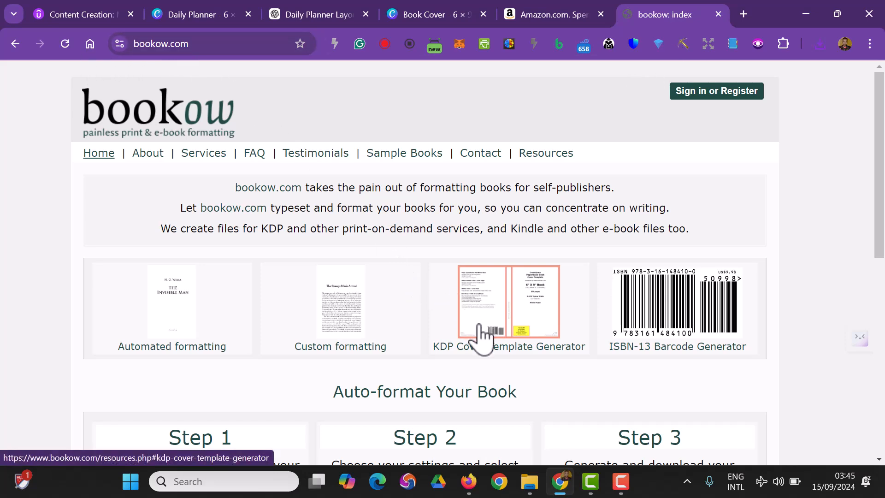
click(544, 327)
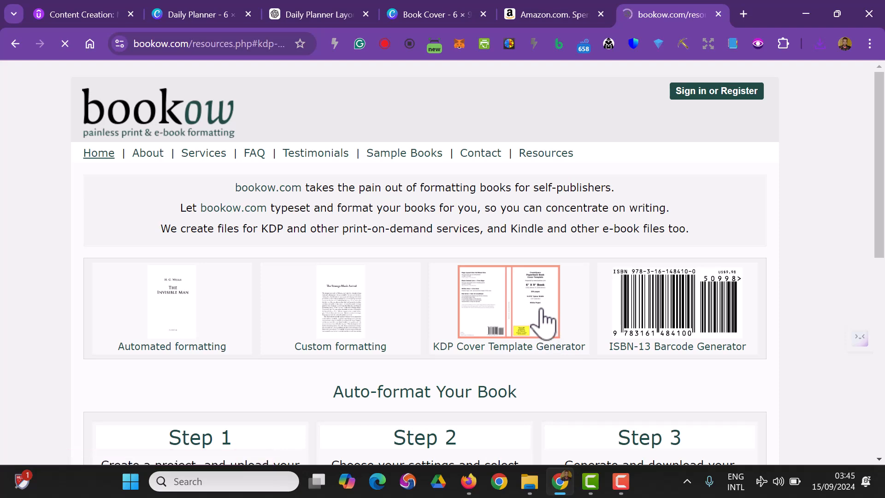
scroll(475, 293, down, 3)
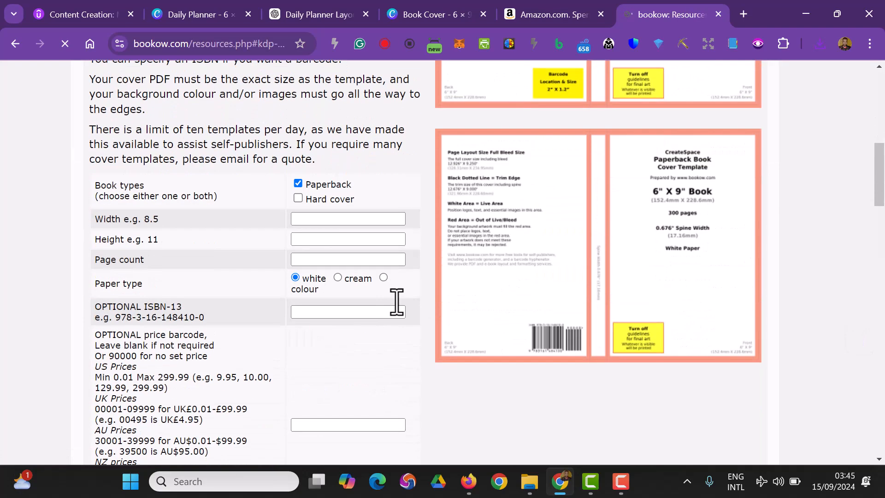
Select only Hard cover as the book type and set the template width to 6 and height to 9.
click(313, 220)
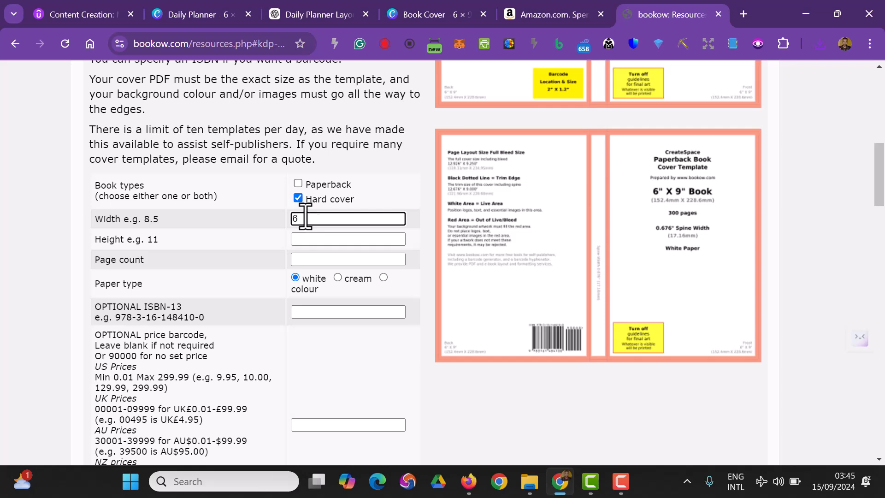
click(305, 239)
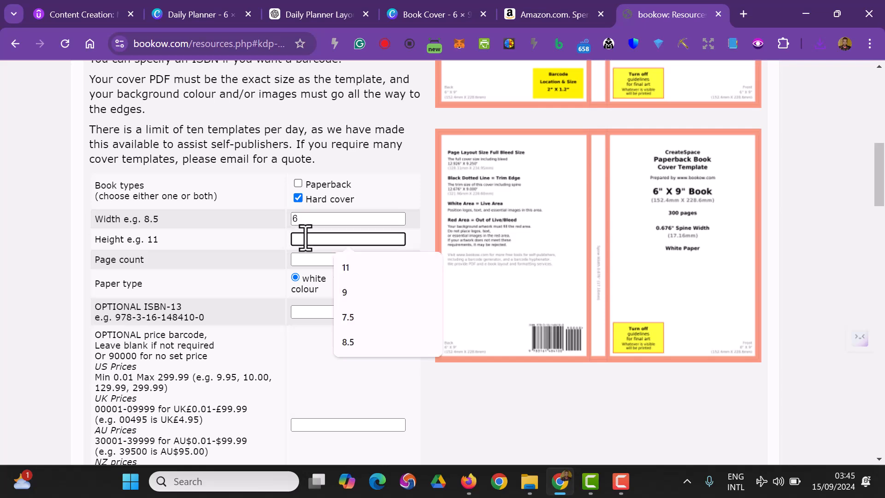
text(9)
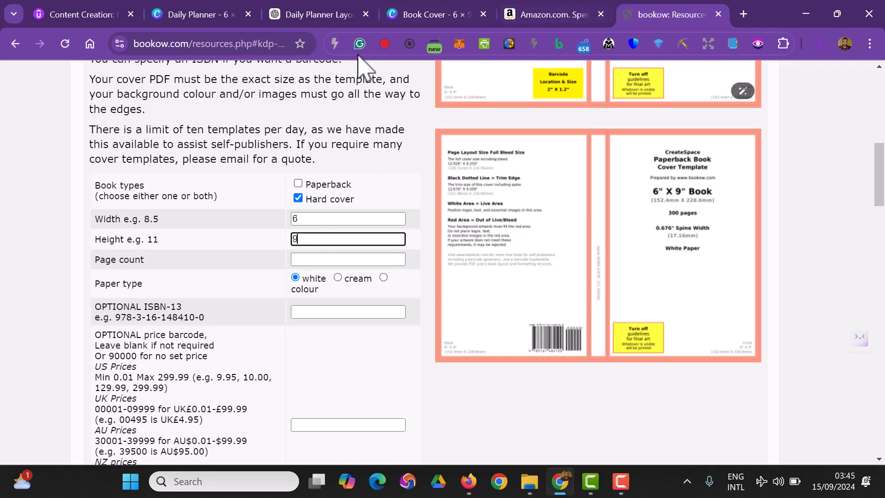
Switch to the Daily Planner Layout chat in ChatGPT and ask what paper type the planner should be made with.
click(318, 15)
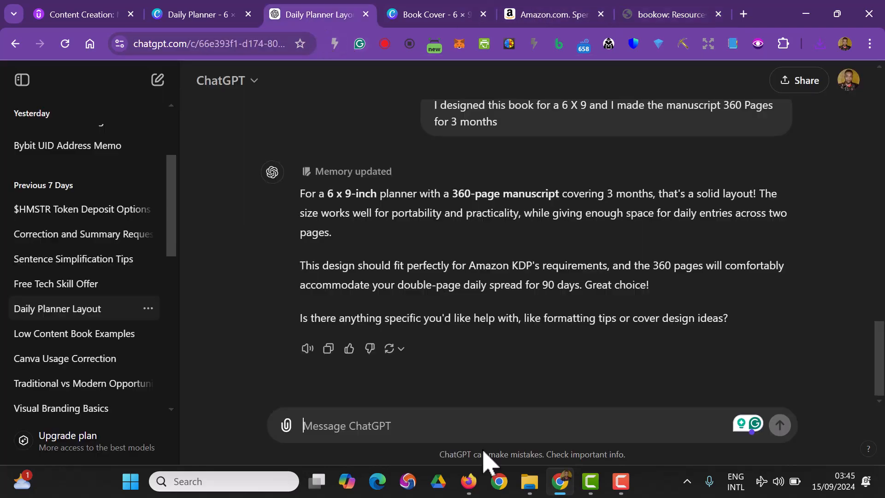
text(Wha)
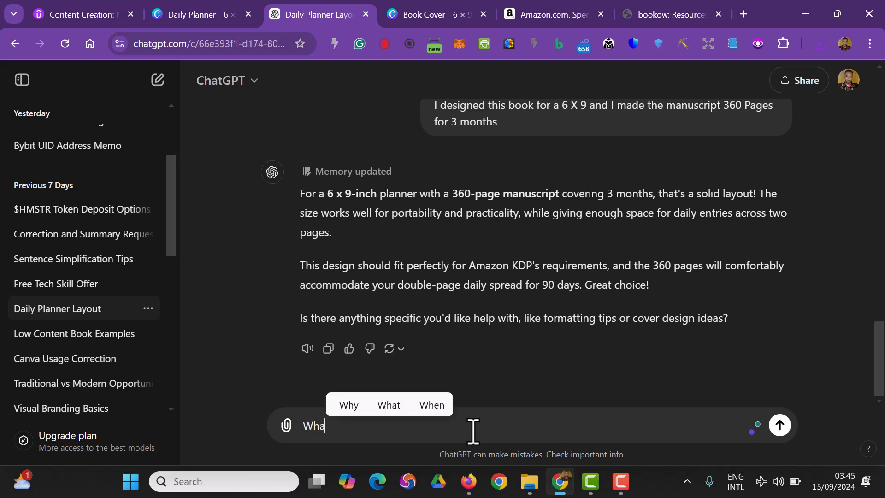
text(t Pap)
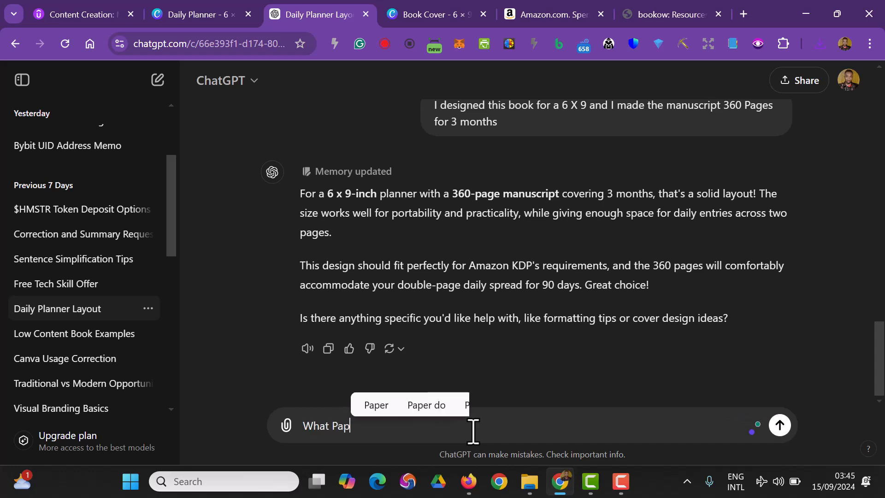
text(er type shoul)
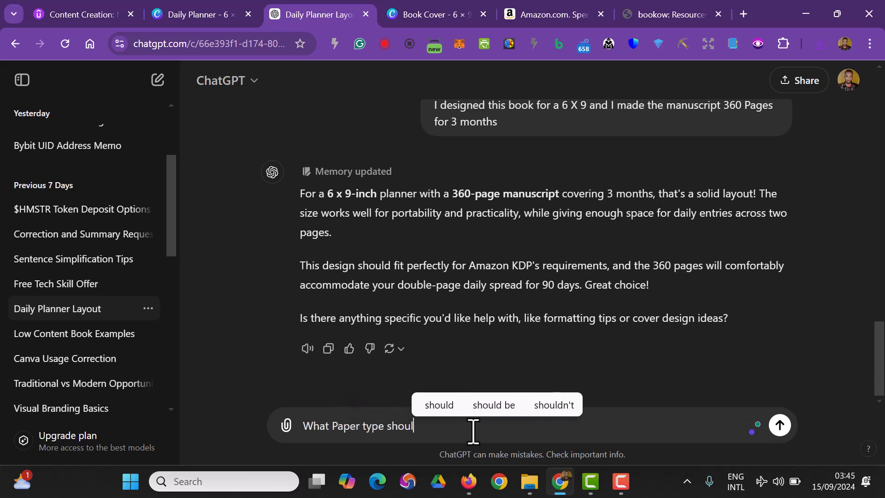
text(d I make this)
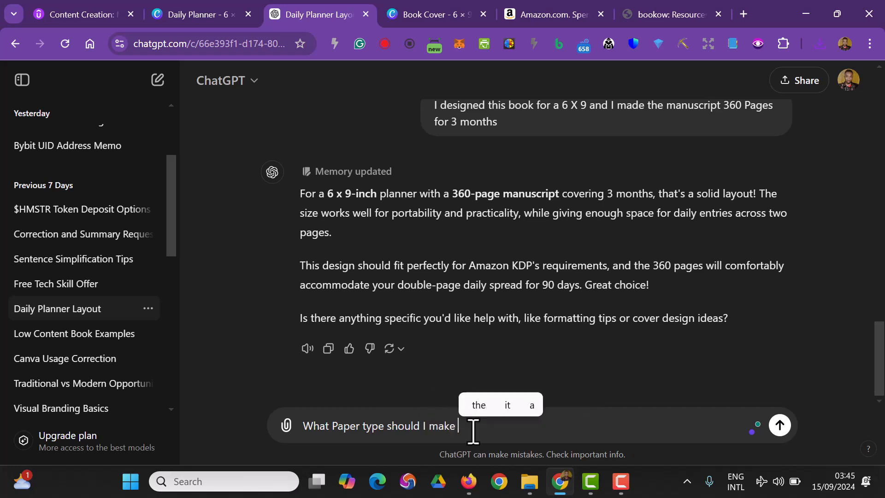
key(Return)
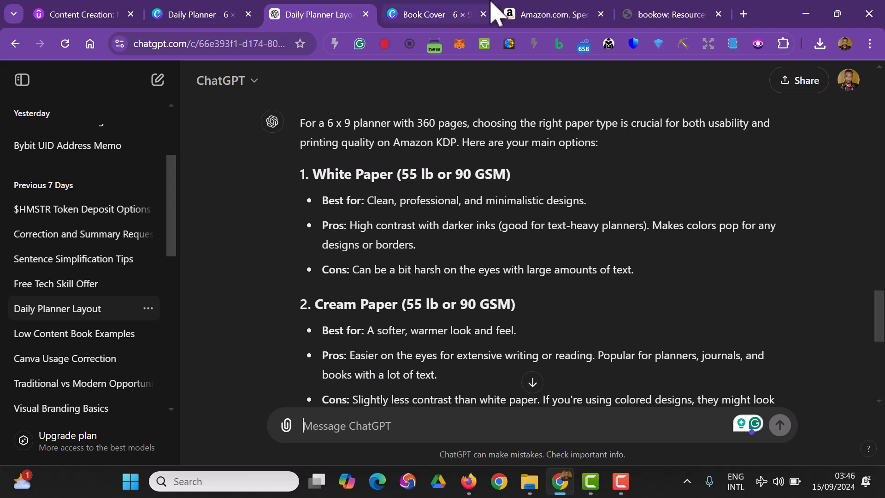
Return to the bookow cover template form, choose cream paper and set the page count to 360.
click(464, 20)
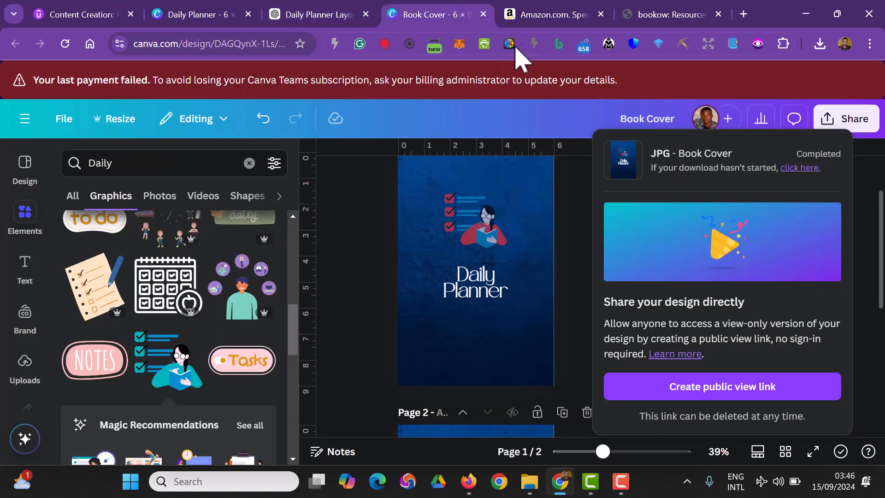
click(650, 15)
click(337, 282)
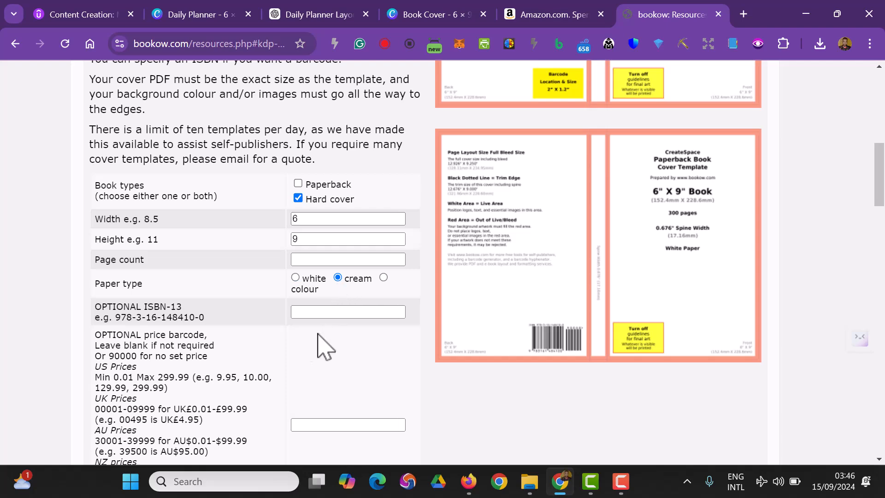
scroll(306, 352, down, 3)
scroll(326, 336, up, 3)
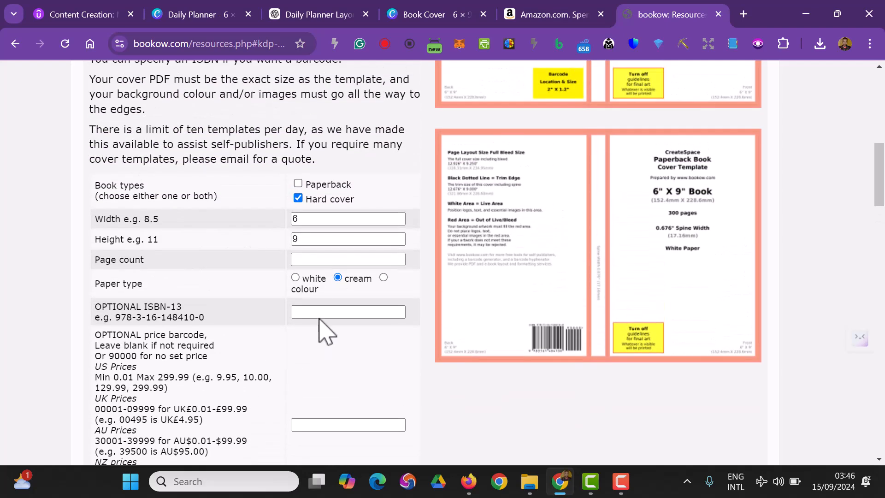
click(332, 260)
text(360)
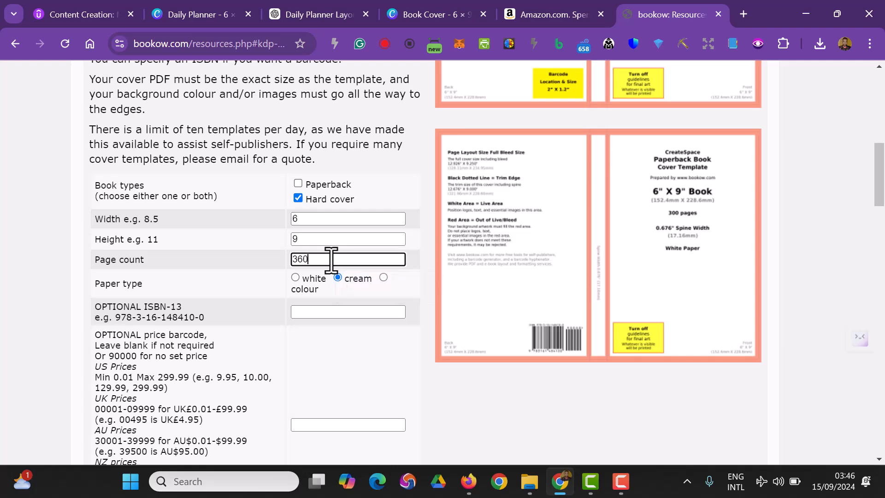
Fill in the e-mail address and its confirmation on the template form, and consent to being e-mailed.
scroll(392, 364, down, 8)
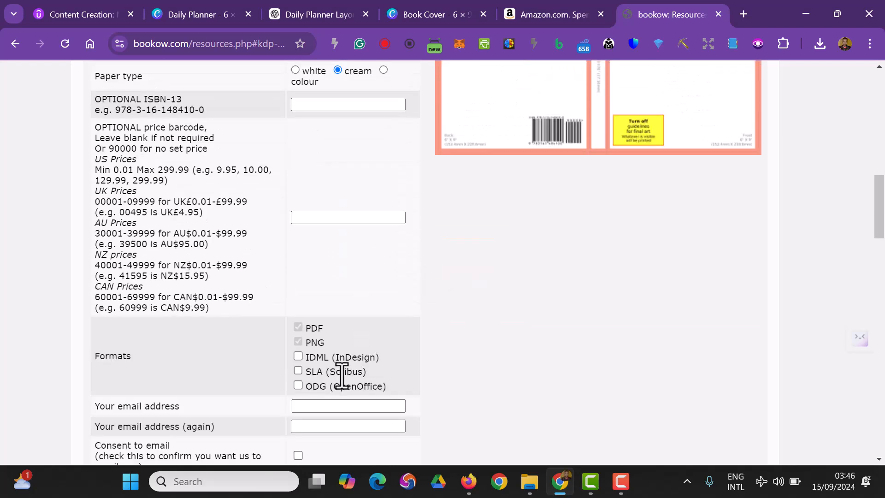
click(348, 268)
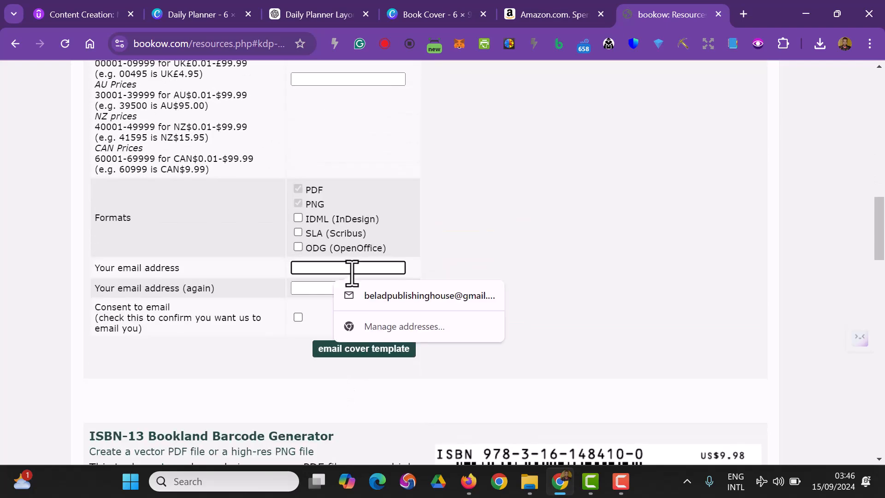
text(w)
click(364, 299)
click(357, 288)
text(w)
click(367, 315)
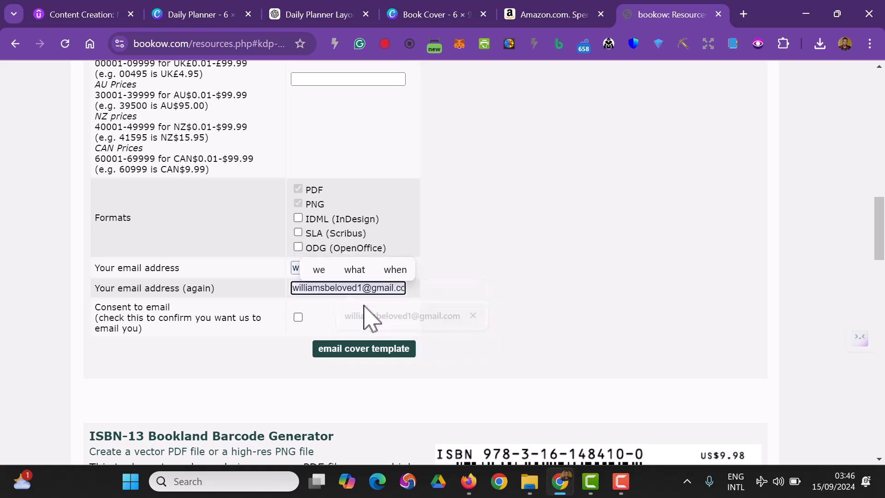
click(298, 317)
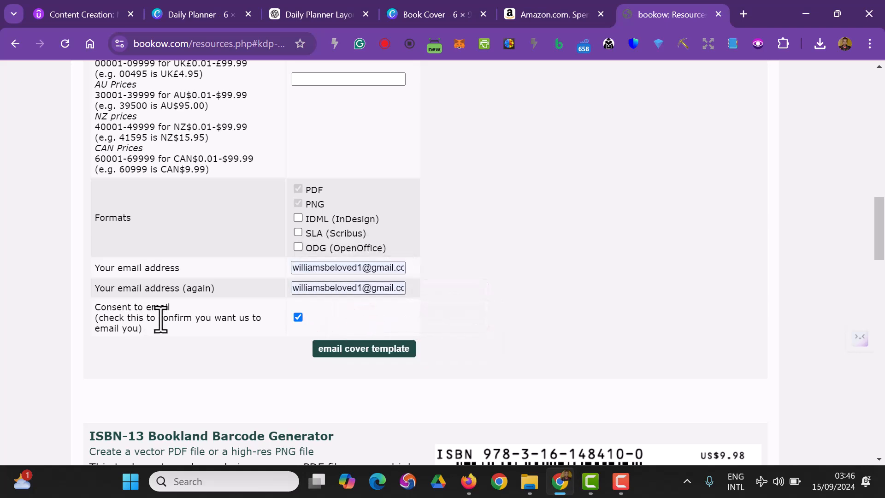
Request the cover template by e-mail and continue with the donation option "Maybe next time. Please just email me the template.".
click(356, 352)
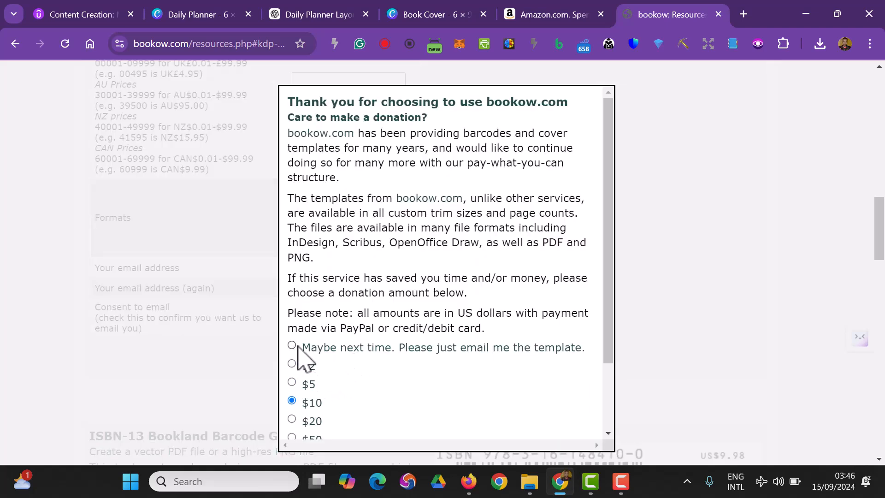
scroll(460, 366, down, 2)
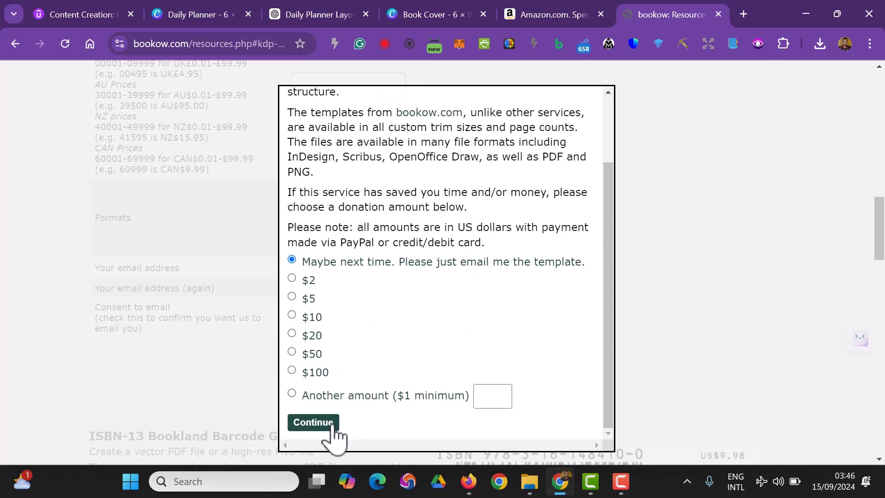
click(313, 423)
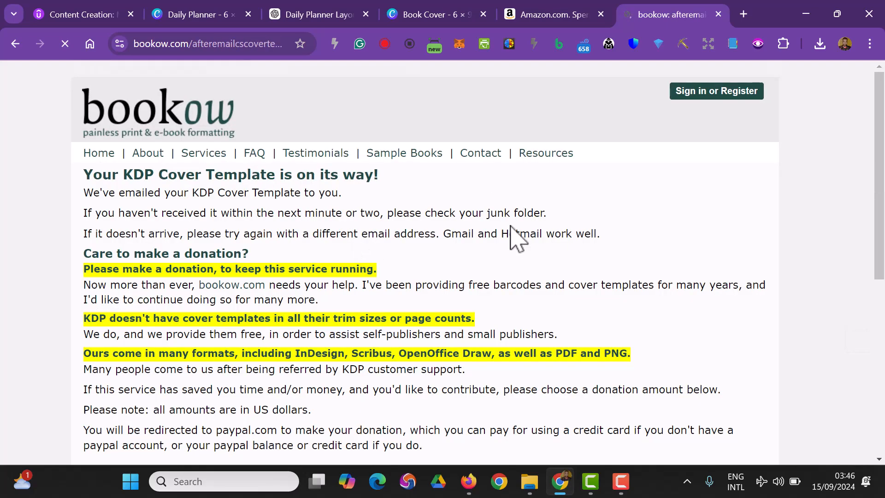
Open gmail.com and canva.com in separate new browser tabs.
scroll(517, 233, down, 3)
click(741, 15)
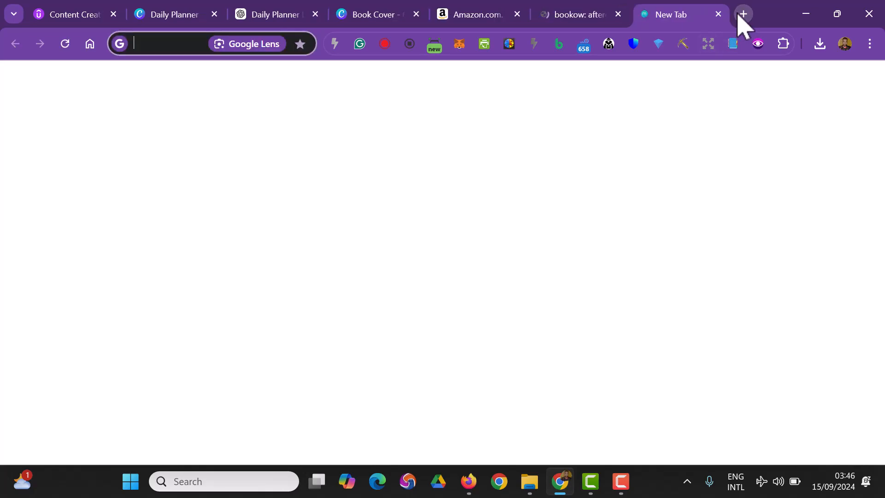
text(gmail.com)
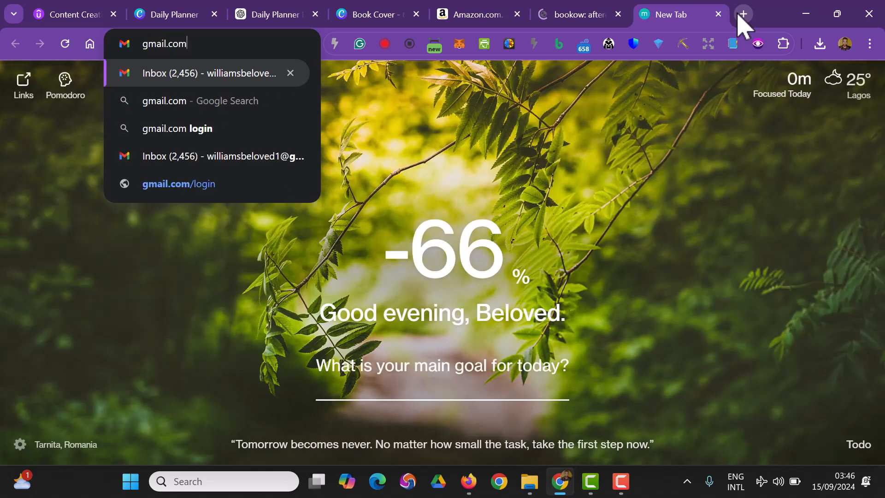
key(Return)
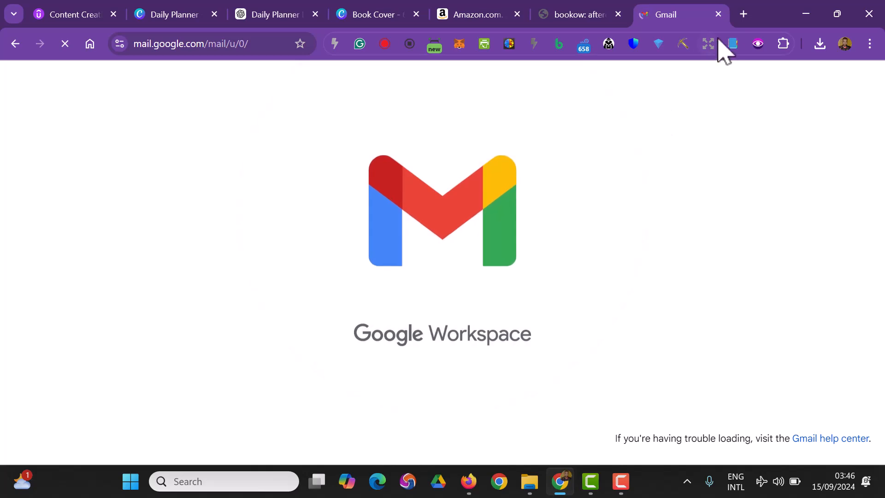
click(744, 14)
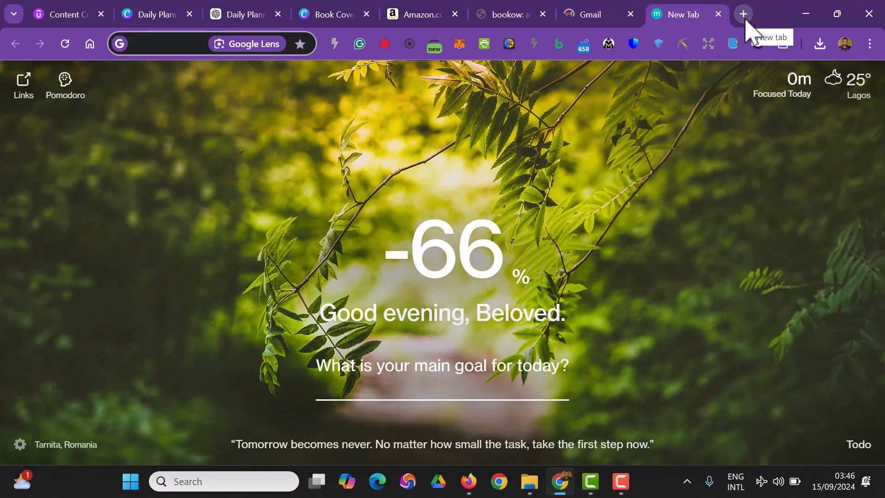
text(canva.com)
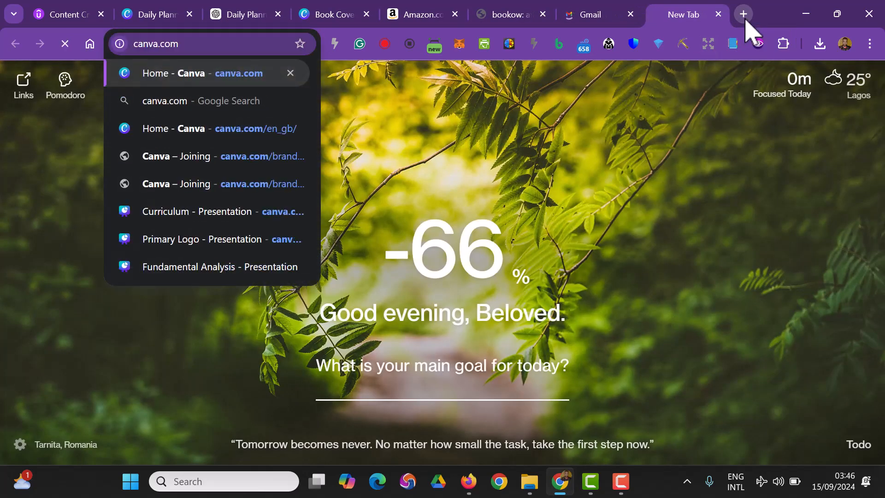
key(Return)
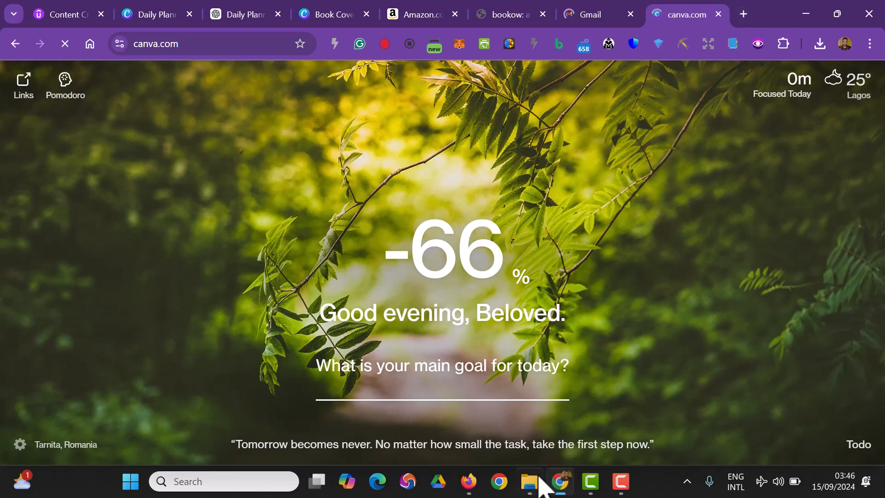
Switch to File Explorer and extract the Book Cover zip in Downloads to a Book Cover folder.
click(534, 479)
click(462, 175)
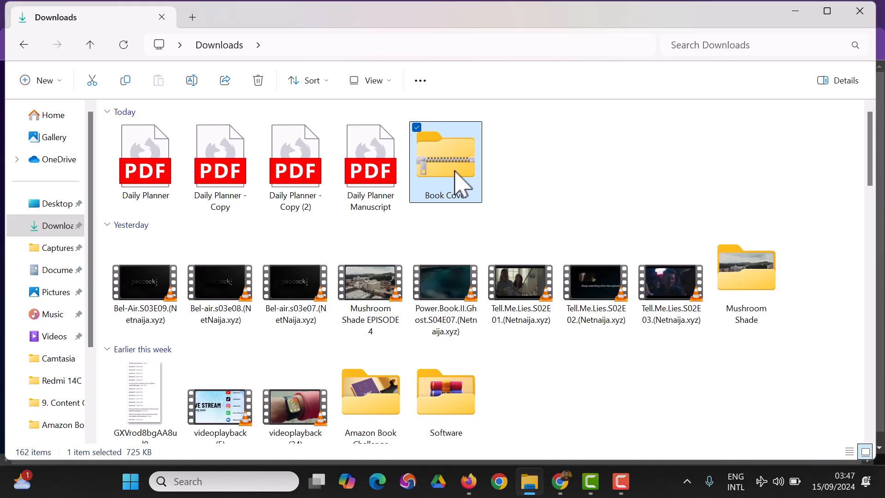
right_click(461, 182)
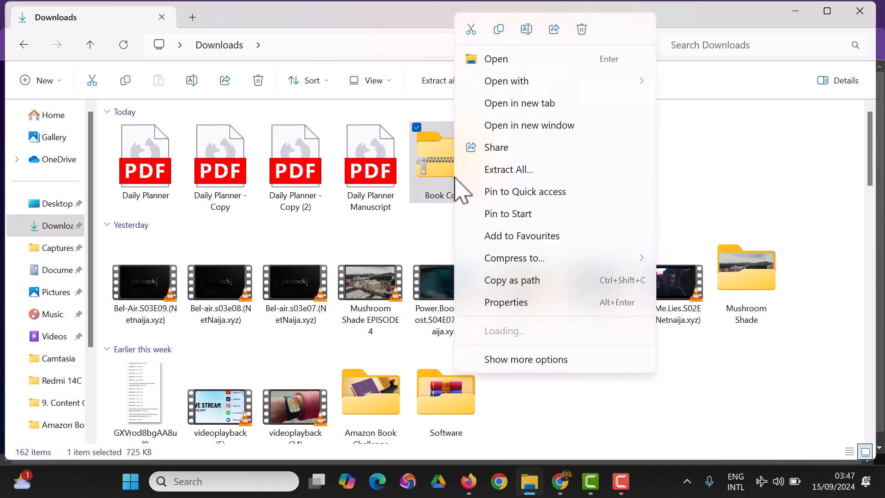
click(521, 174)
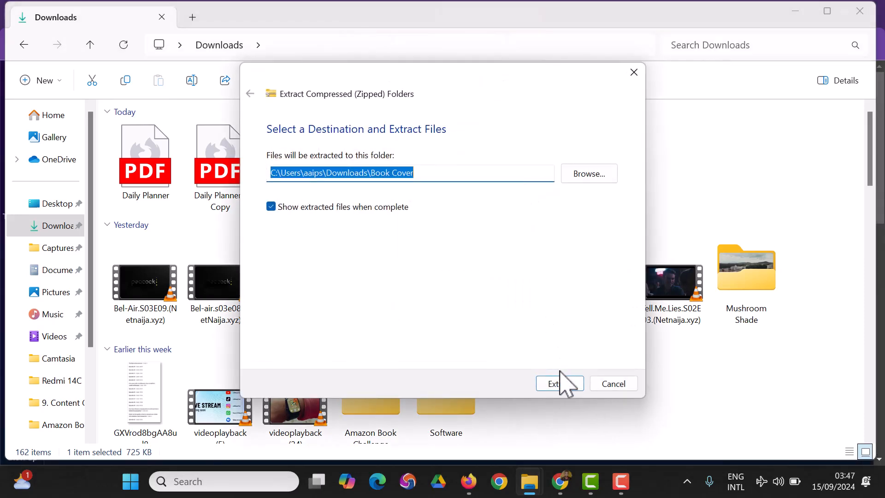
click(571, 385)
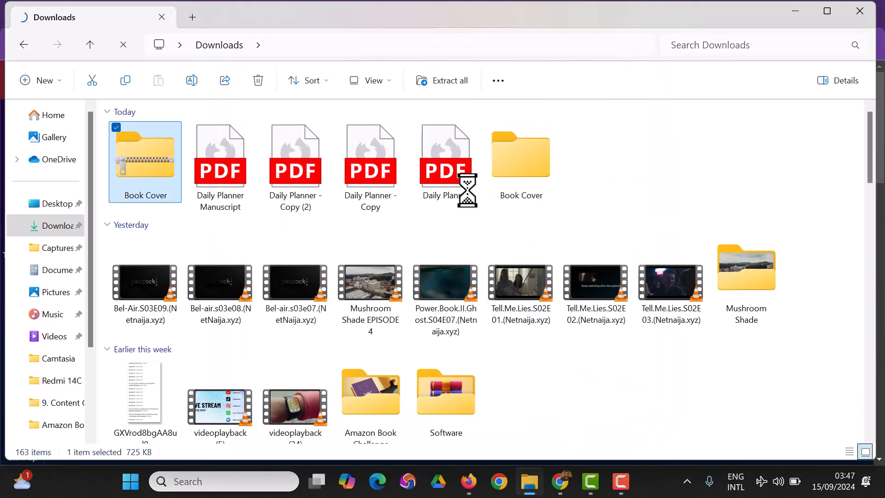
Delete the Book Cover zip from Downloads and open the extracted Book Cover folder.
click(149, 162)
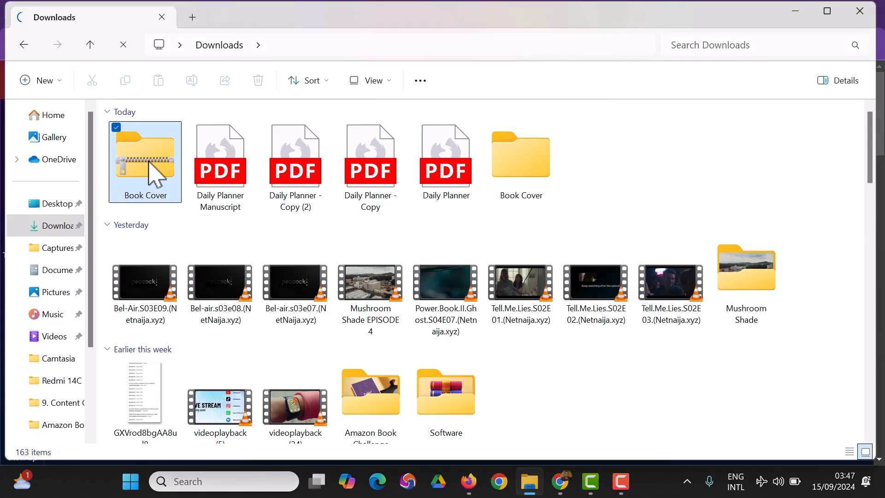
double_click(149, 162)
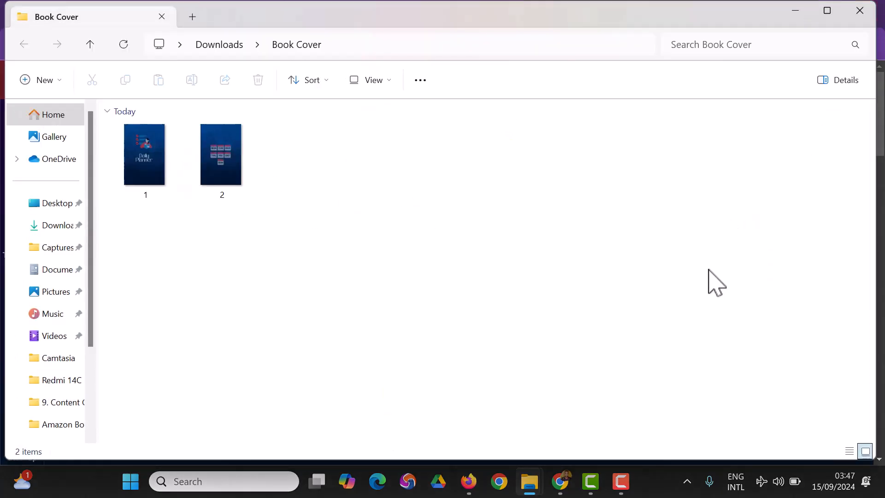
click(230, 48)
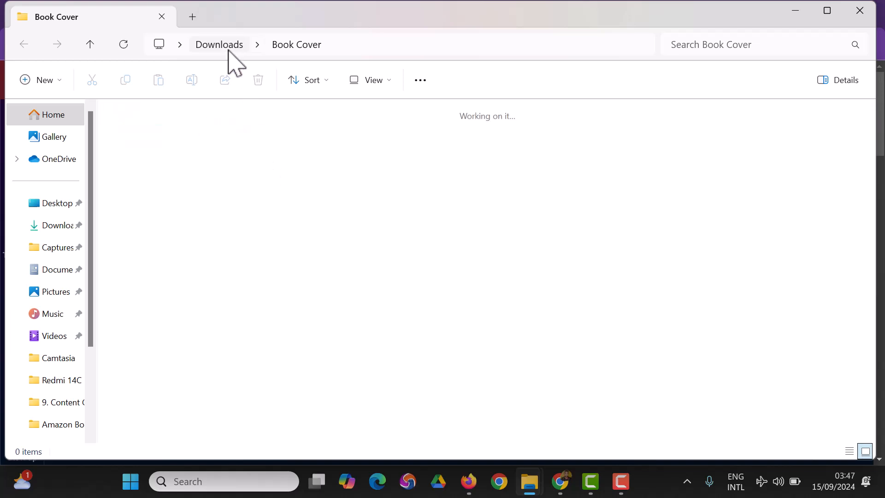
double_click(467, 191)
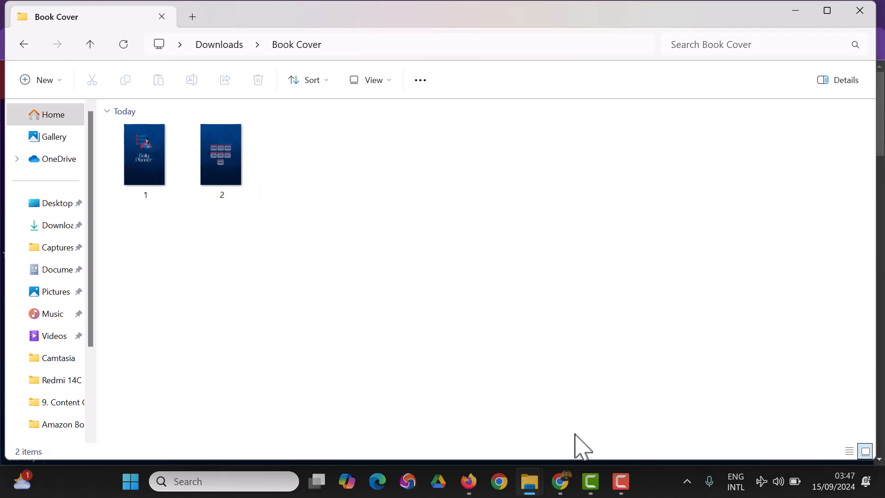
Download the hardcover template PDF attached to the bookow e-mail in Gmail, and select that file in the Downloads folder.
click(567, 479)
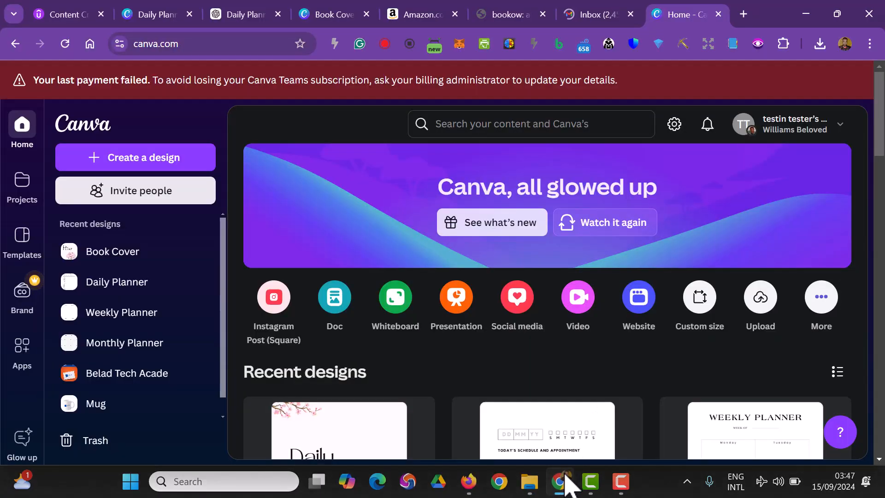
click(595, 16)
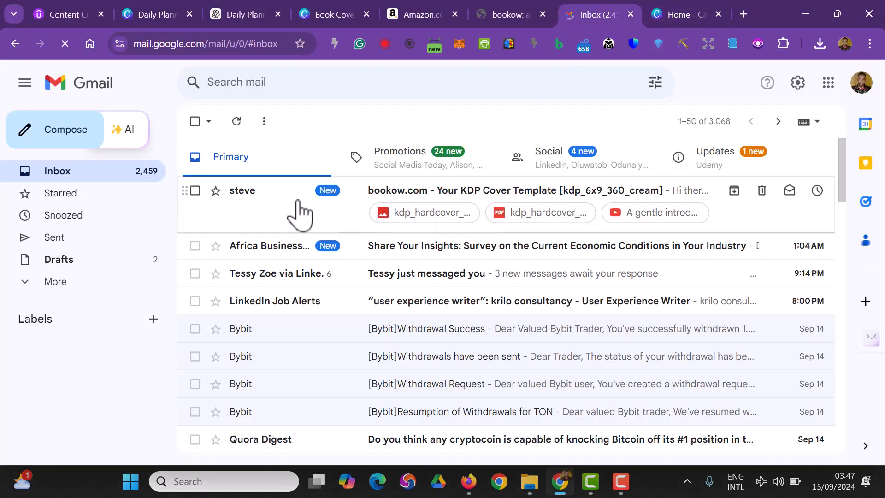
click(299, 214)
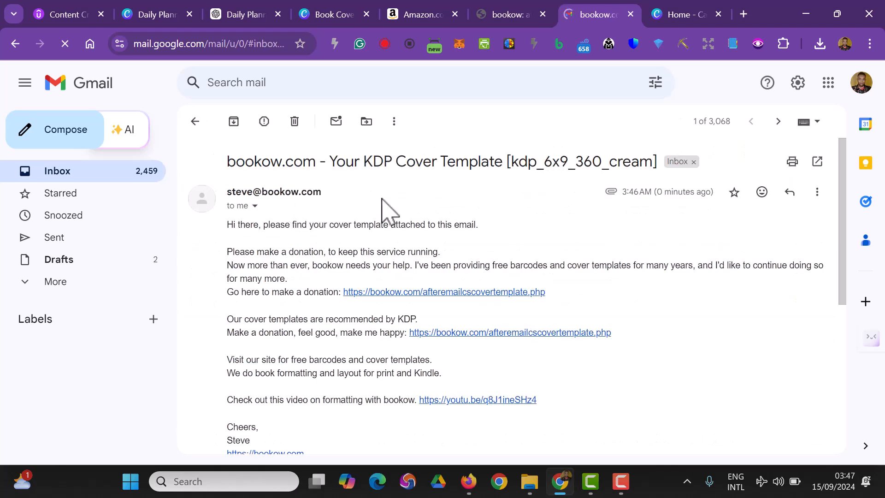
scroll(484, 247, down, 6)
mouse_move(439, 320)
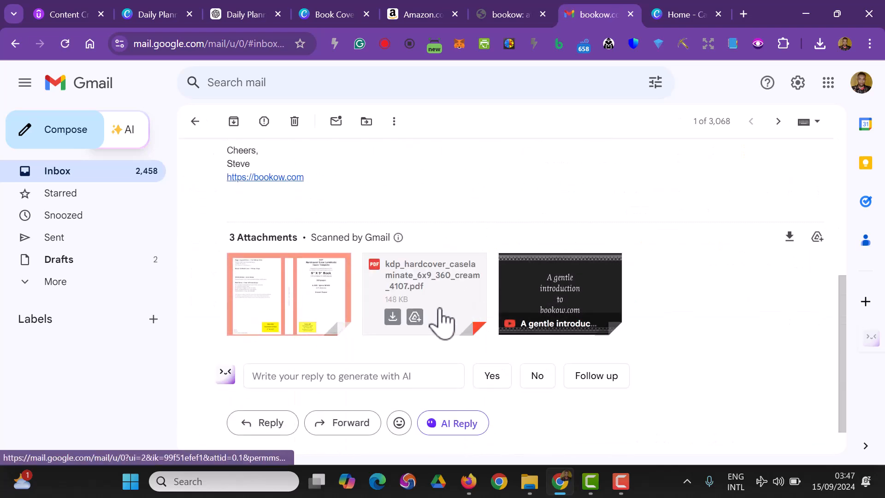
click(393, 317)
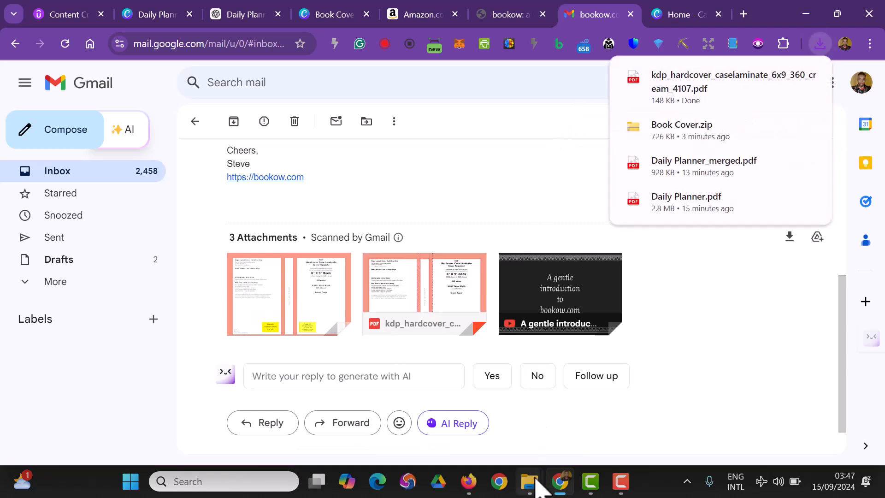
mouse_move(538, 487)
click(470, 405)
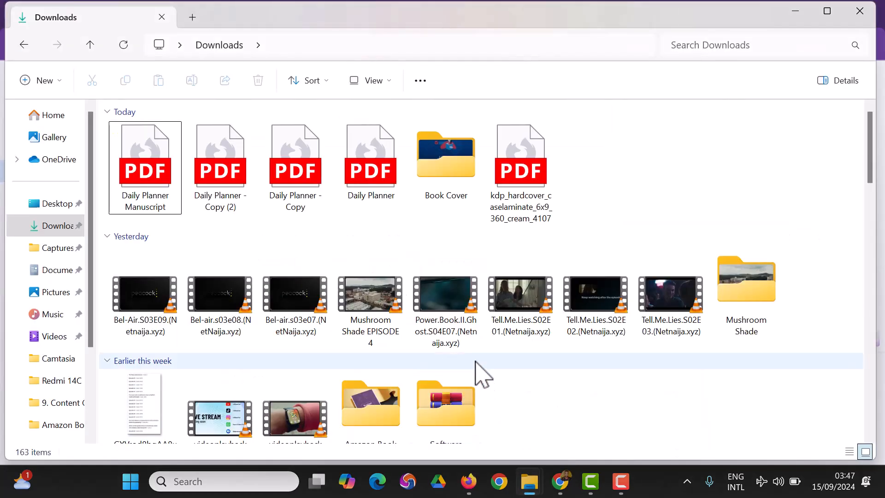
click(542, 193)
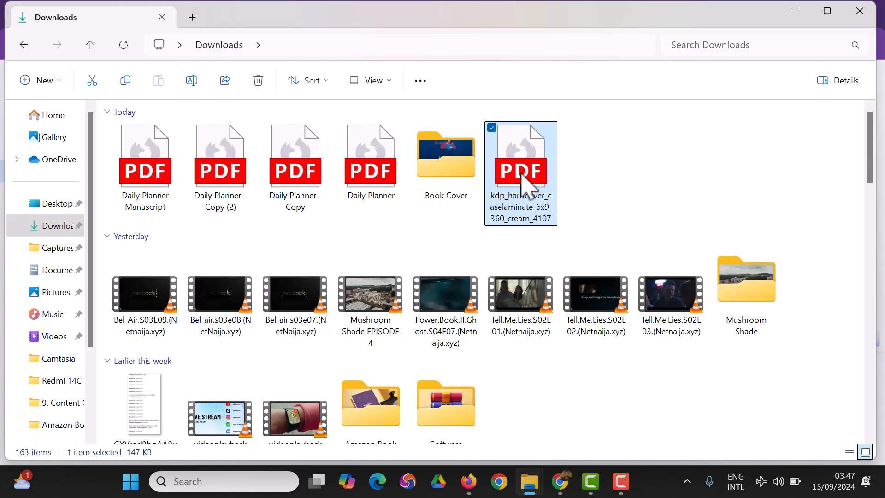
Import the downloaded 6x9 hardcover template PDF from the Downloads folder into Canva.
click(560, 481)
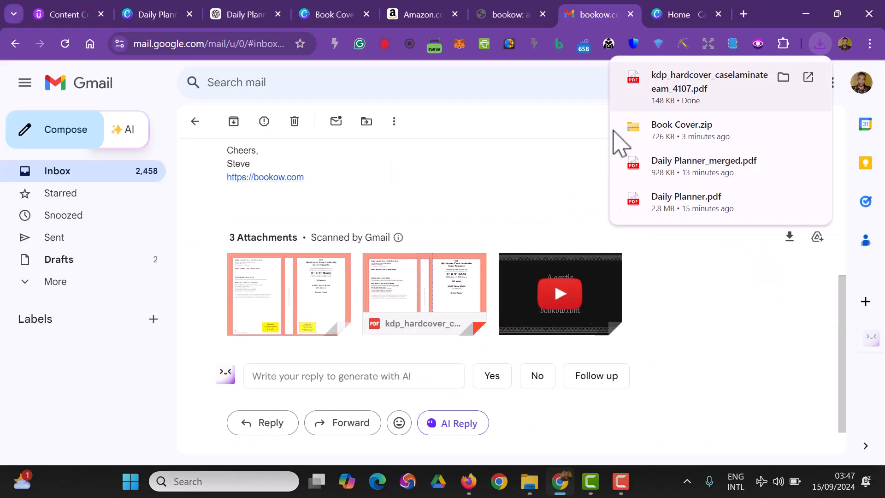
click(659, 12)
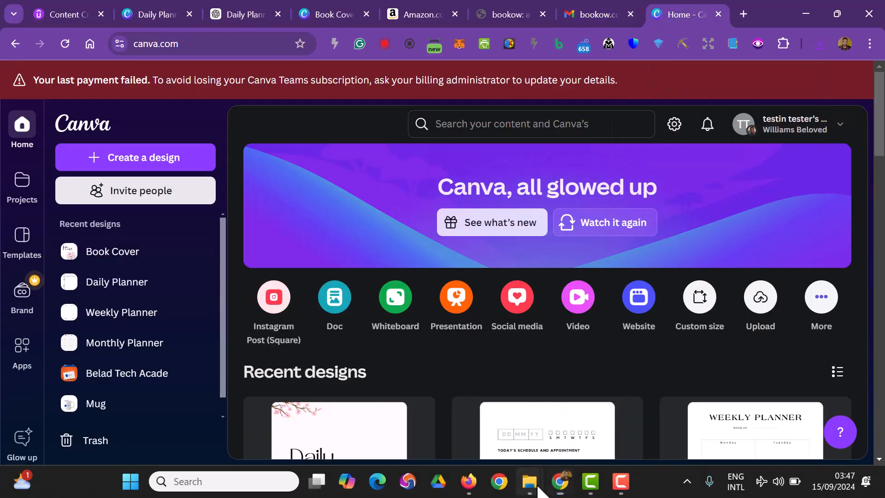
mouse_move(534, 484)
click(494, 426)
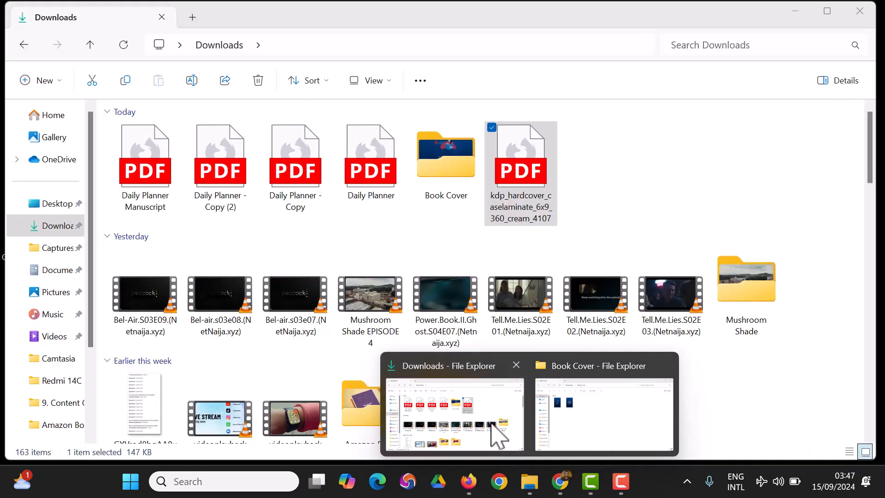
drag(522, 217, 274, 299)
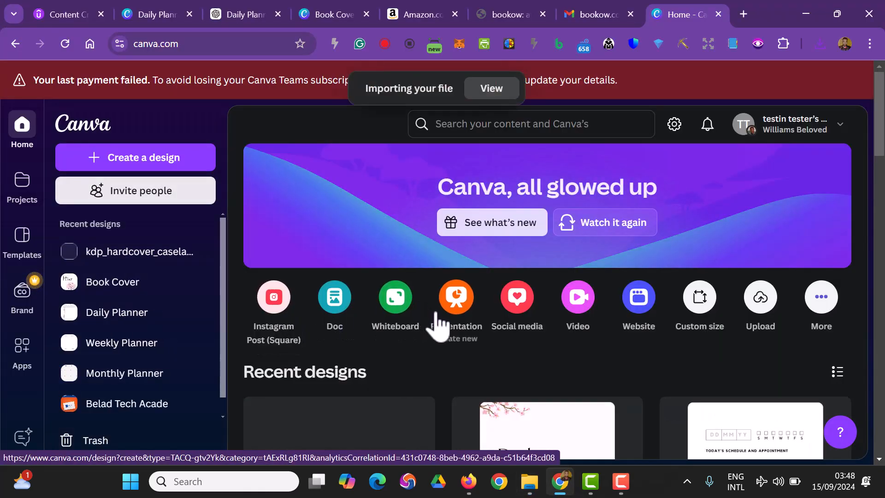
Open the imported kdp_hardcover_caselaminate design from the recent designs and dismiss the file import feedback form.
scroll(465, 318, down, 3)
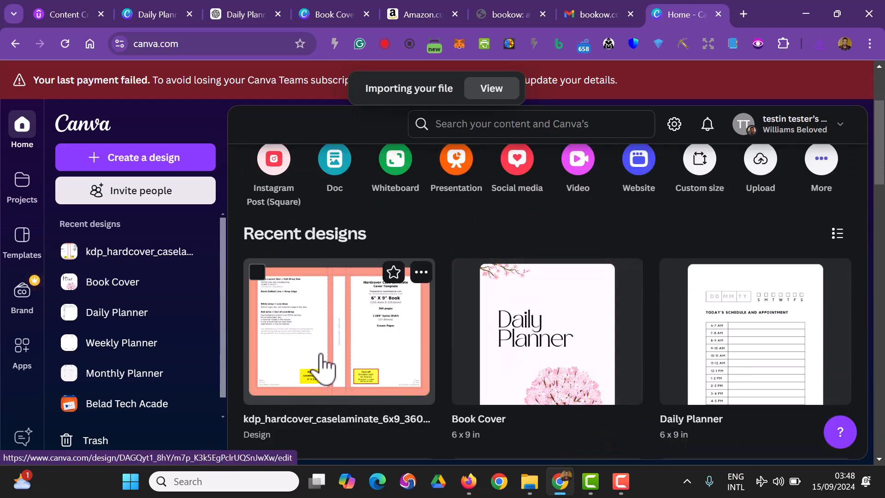
click(323, 348)
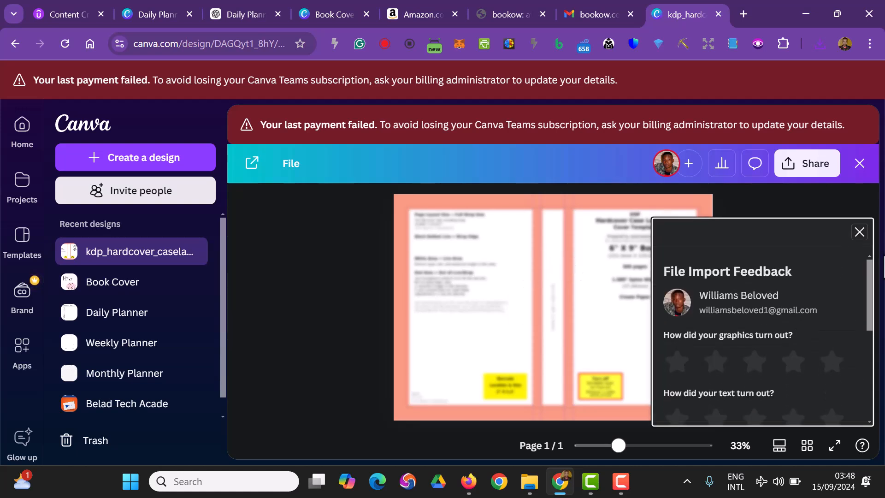
click(859, 232)
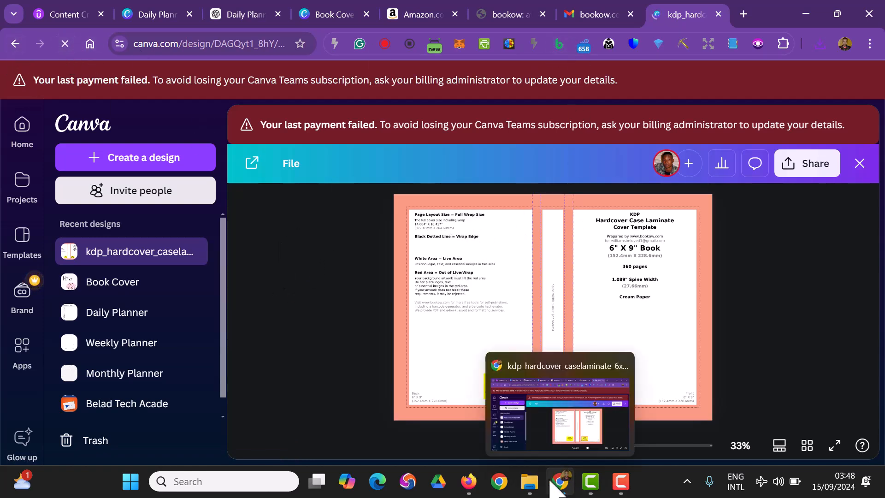
Switch to File Explorer, select cover images 1 and 2 in the Book Cover folder, and return to the Canva template.
mouse_move(530, 482)
click(594, 424)
drag(288, 198, 231, 199)
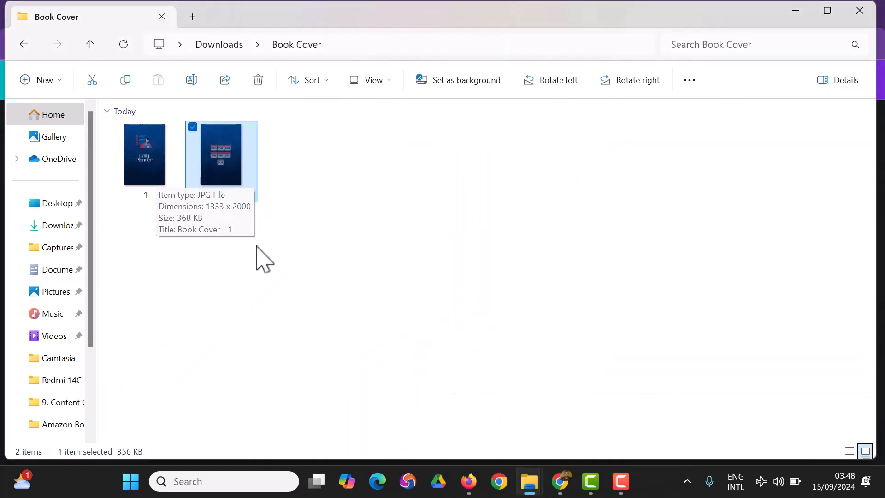
click(290, 275)
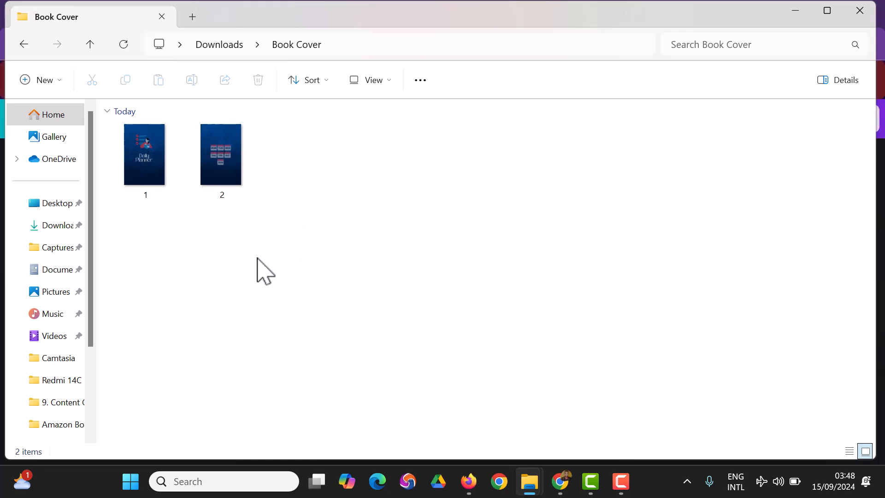
drag(253, 224, 148, 184)
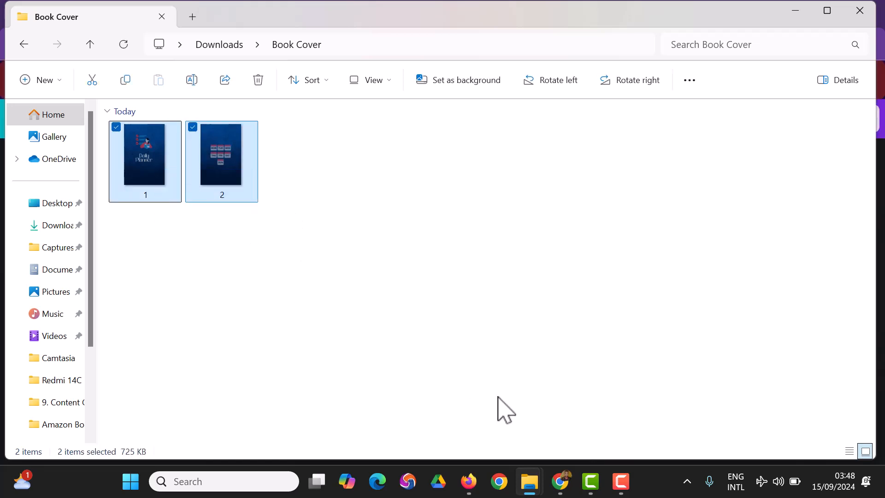
click(560, 484)
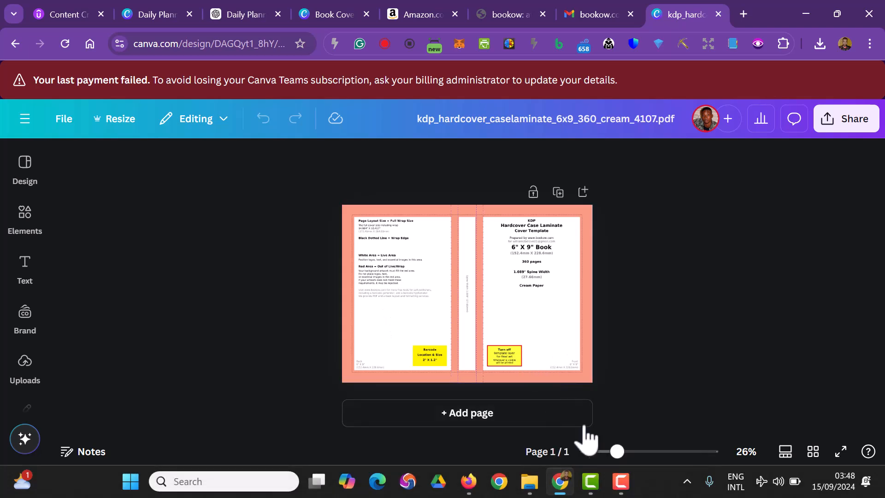
Add a rectangle shape to the template and enlarge it from the page's upper-left corner to cover the whole page.
mouse_move(634, 457)
mouse_down()
mouse_move(640, 454)
mouse_move(631, 452)
mouse_up()
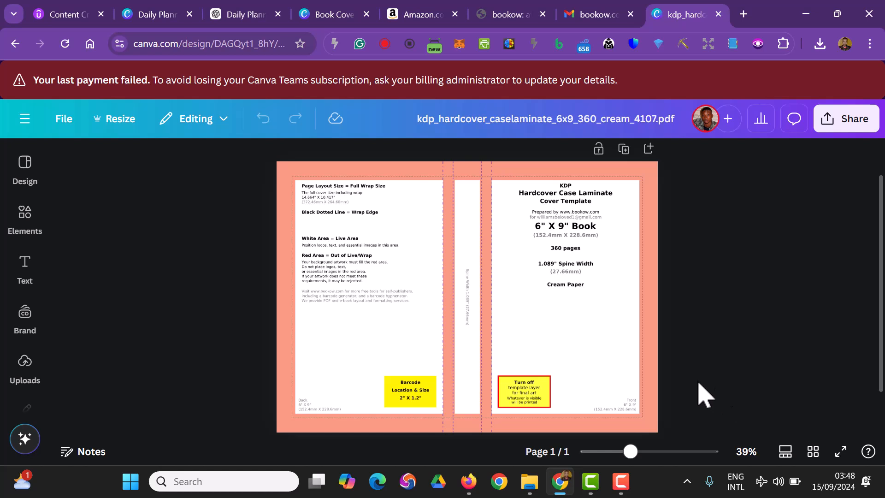
click(25, 226)
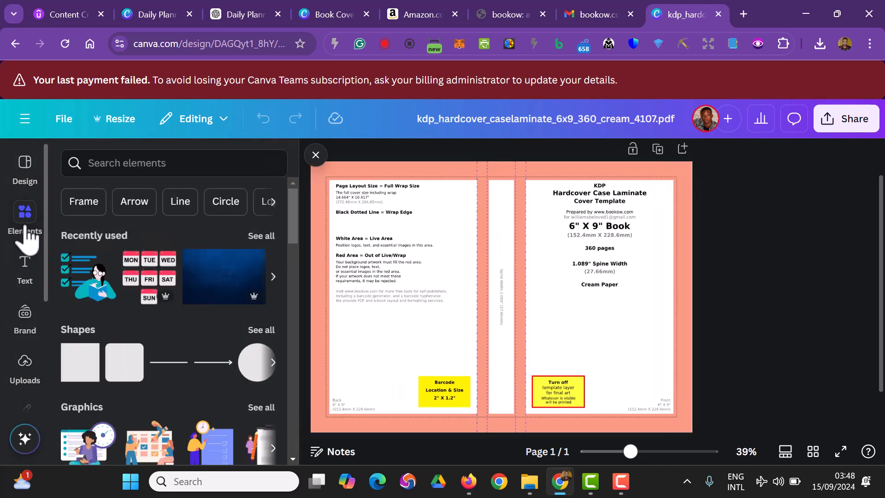
click(125, 162)
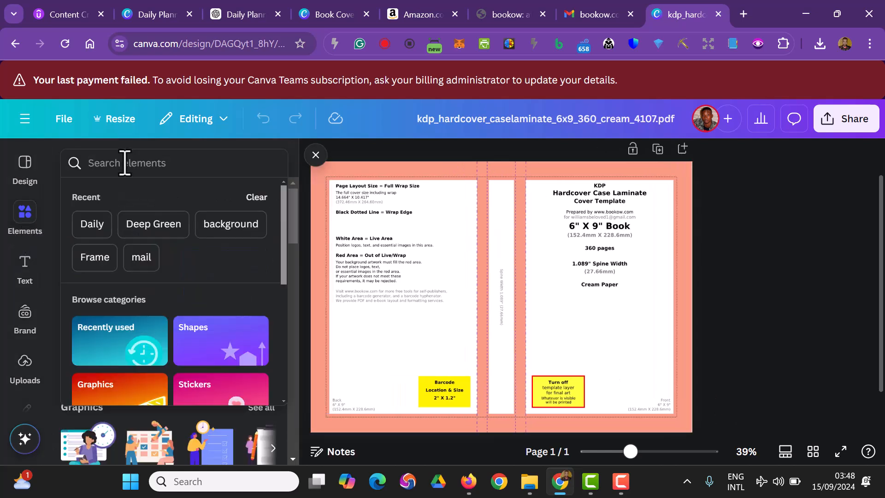
text(re)
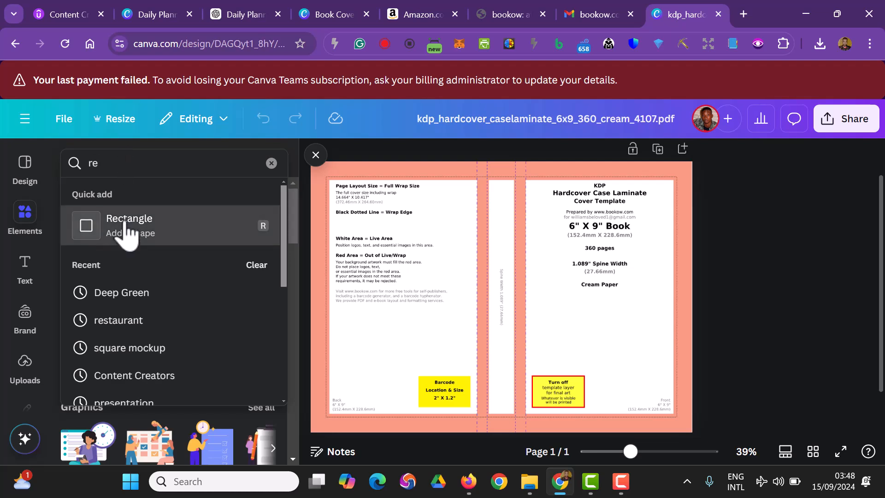
click(127, 233)
drag(519, 332, 355, 217)
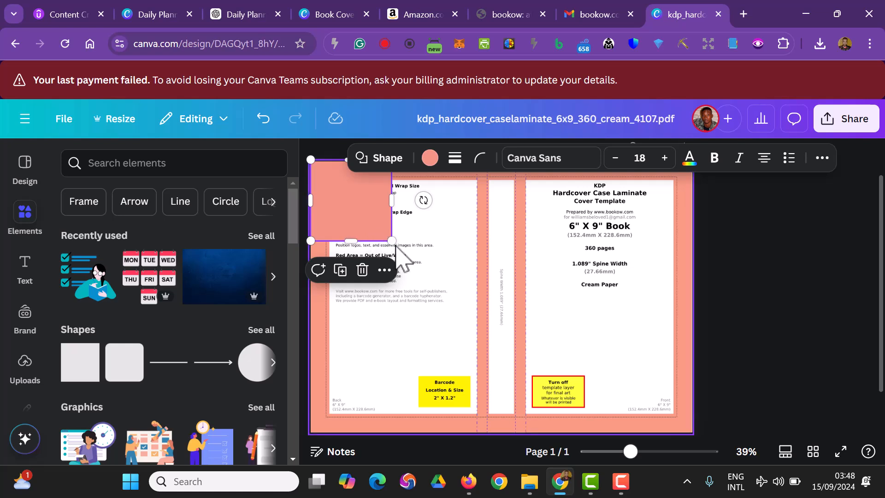
drag(392, 240, 701, 449)
Set the full-page rectangle's transparency to 17.
click(822, 159)
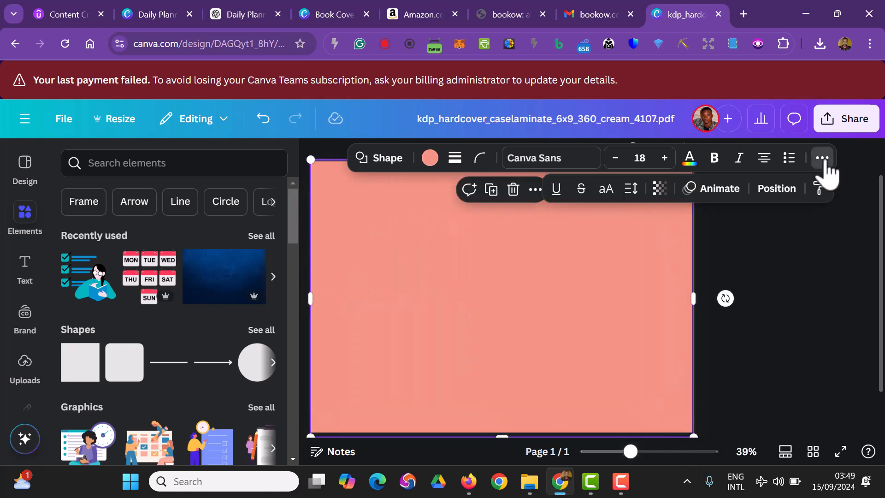
click(660, 188)
drag(690, 248, 610, 251)
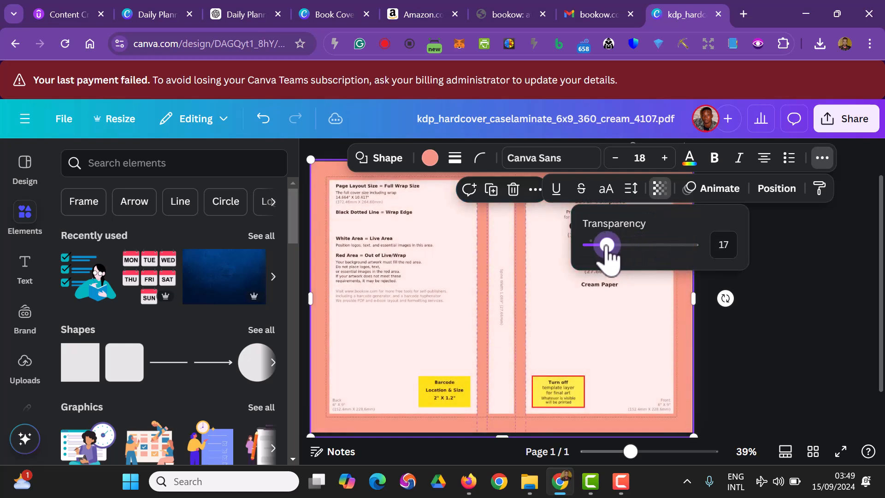
click(793, 336)
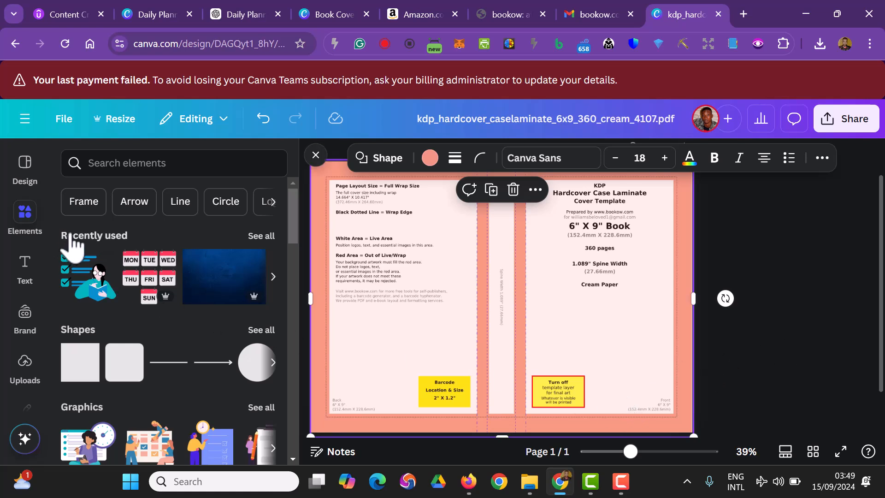
Add a square image frame and stretch it over the full height of the back cover up to the spine.
click(84, 203)
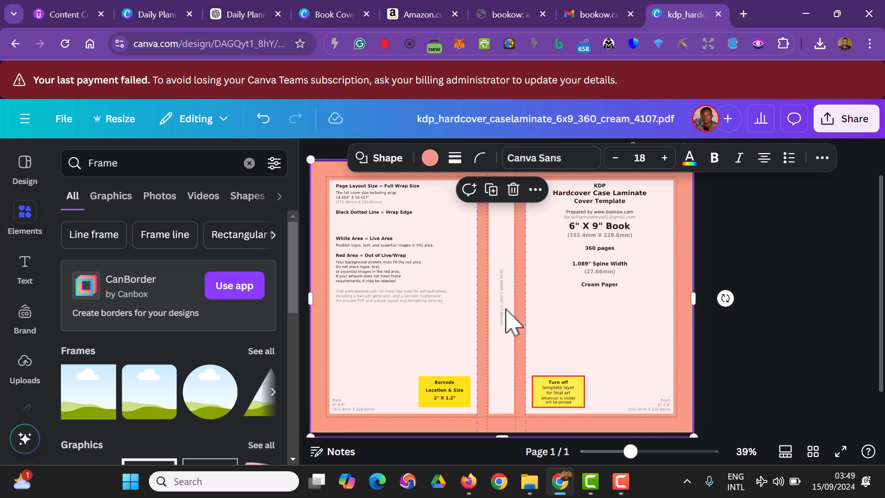
click(99, 405)
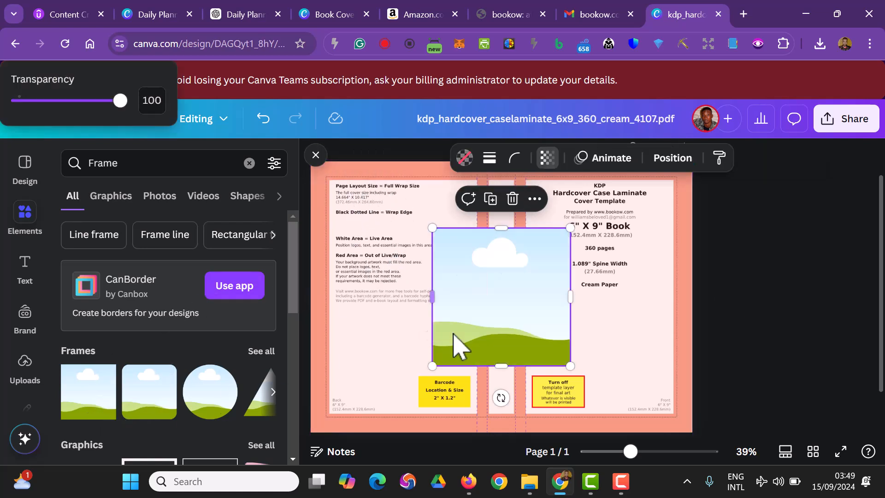
drag(430, 302, 346, 250)
drag(446, 297, 486, 336)
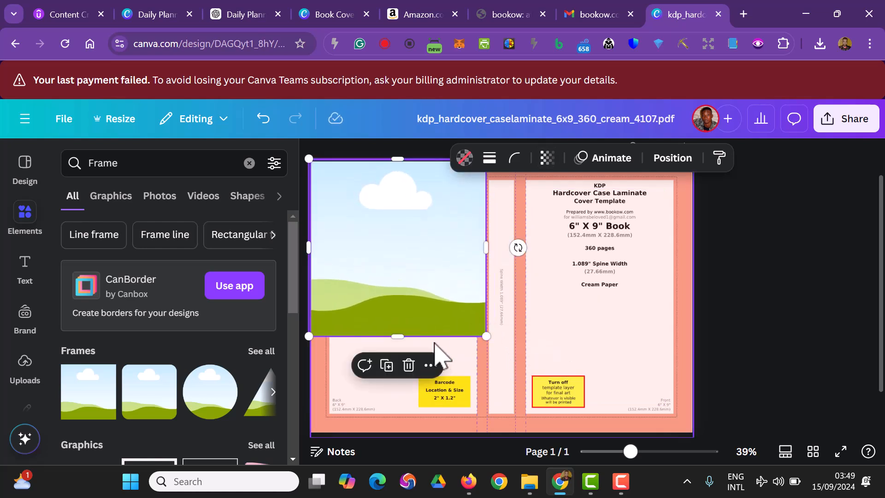
drag(403, 336, 404, 432)
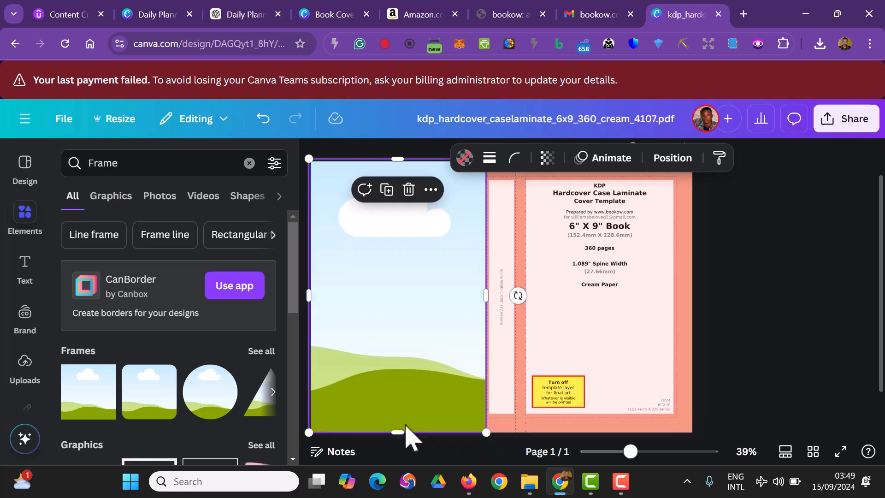
Duplicate the back cover frame and place the copy over the front cover, leaving the spine uncovered.
click(430, 190)
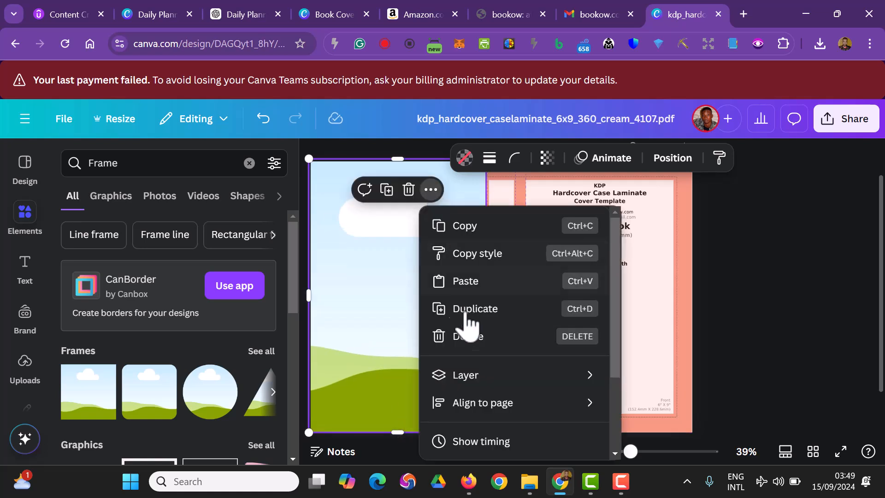
click(376, 318)
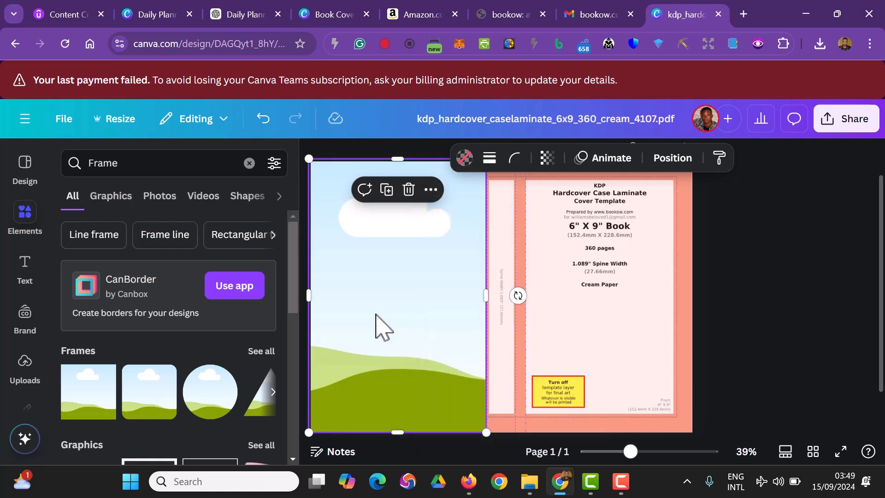
key(ctrl+d)
drag(348, 326, 542, 314)
click(704, 357)
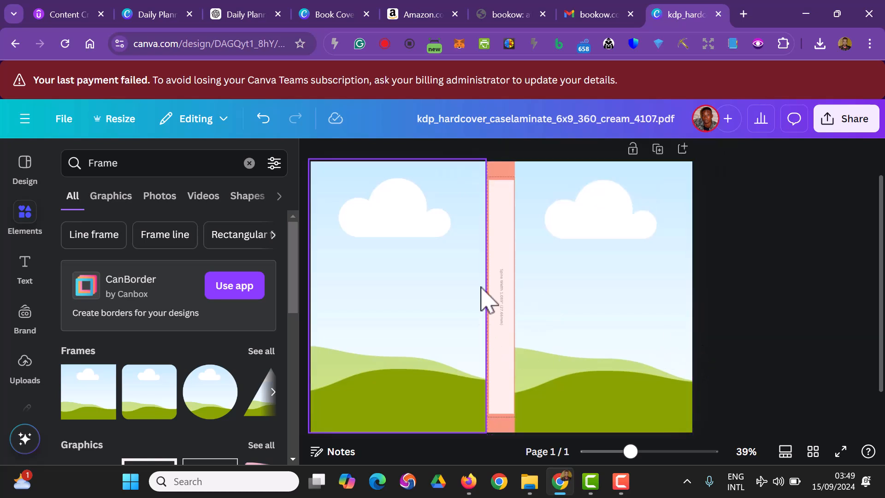
Upload cover images 1 and 2 from the Book Cover folder in File Explorer to Canva.
mouse_move(537, 482)
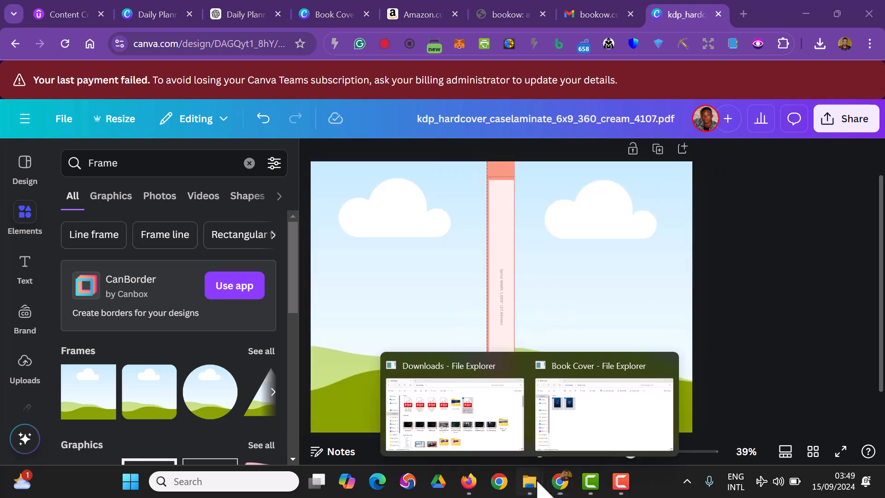
click(537, 453)
drag(339, 240, 172, 389)
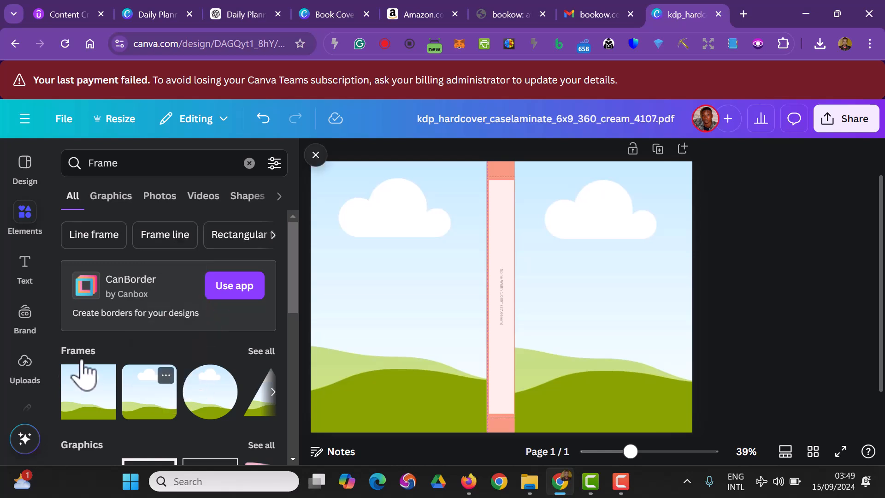
Fill the front frame with the uploaded Daily Planner image and the back frame with the weekday calendar image.
click(26, 376)
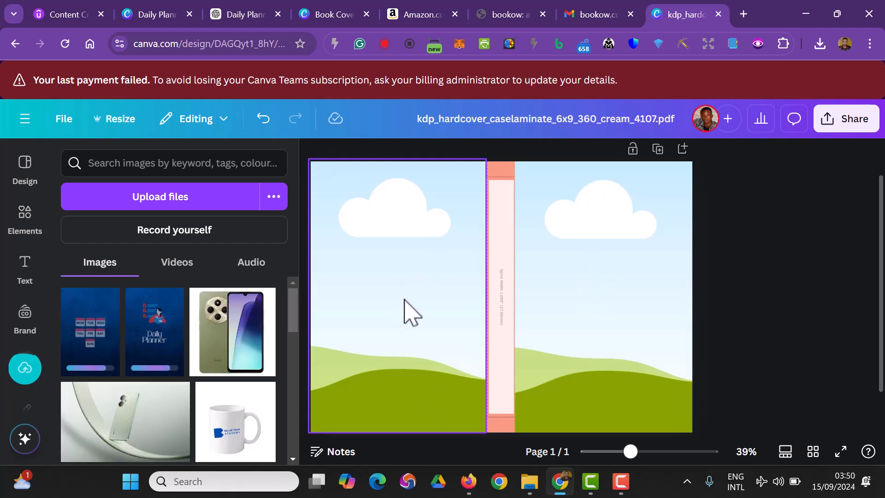
drag(154, 332, 580, 332)
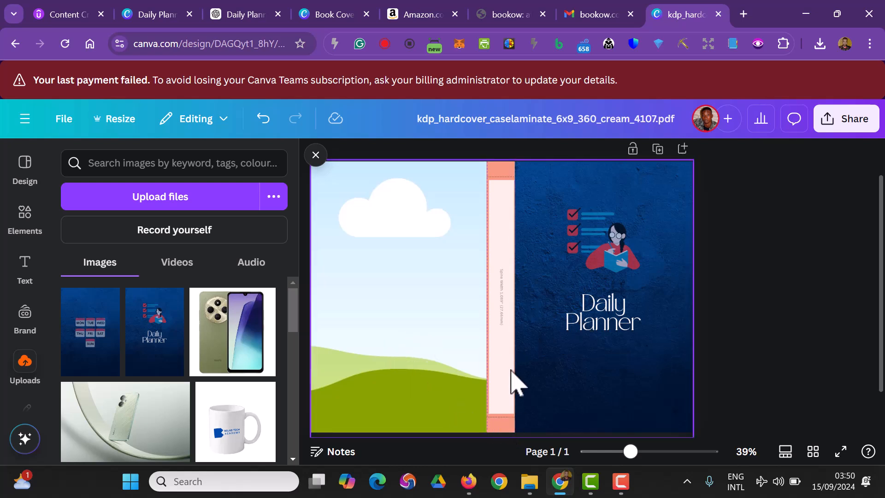
drag(89, 351, 359, 361)
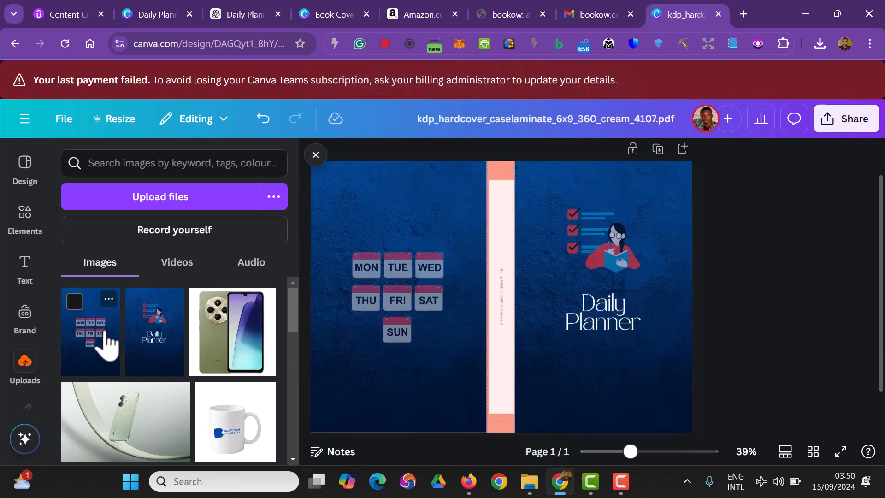
click(106, 343)
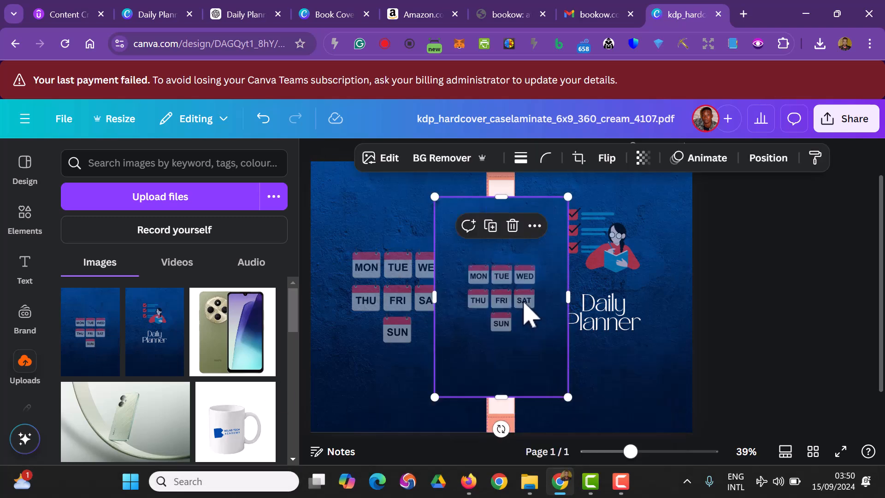
right_click(525, 313)
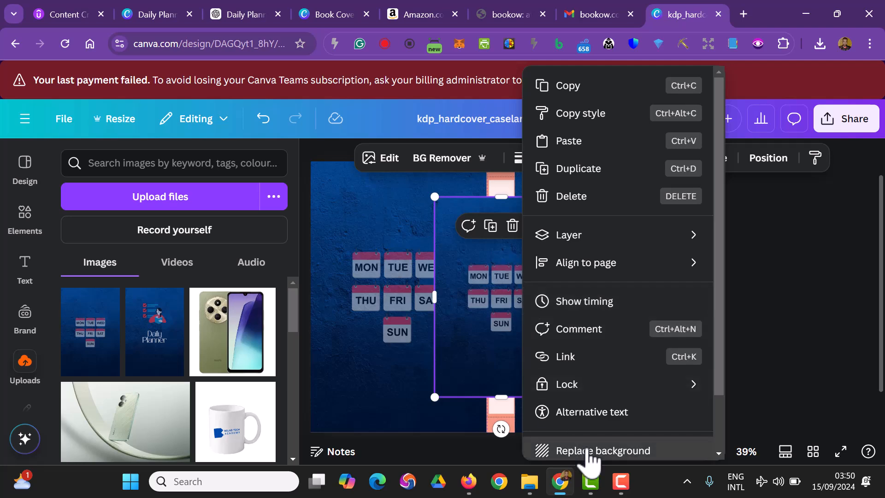
key(Delete)
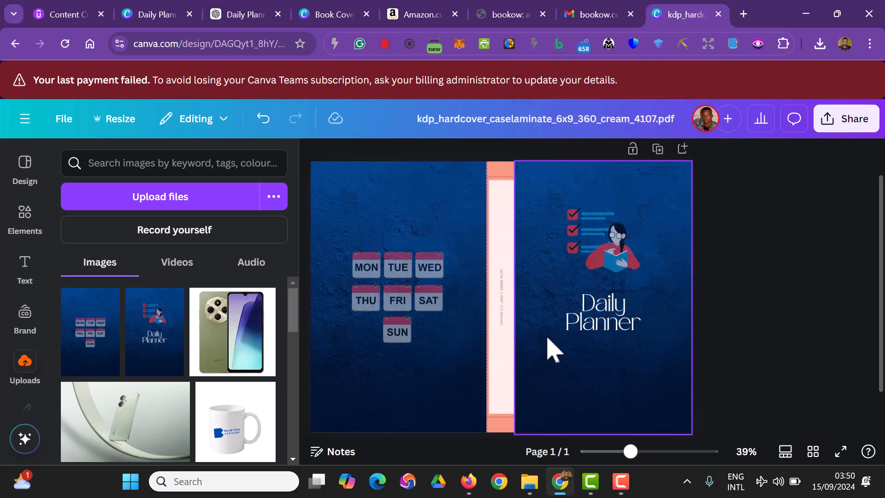
Delete the bookow template image layer and the translucent pink rectangle layer beneath the two cover frames.
right_click(678, 256)
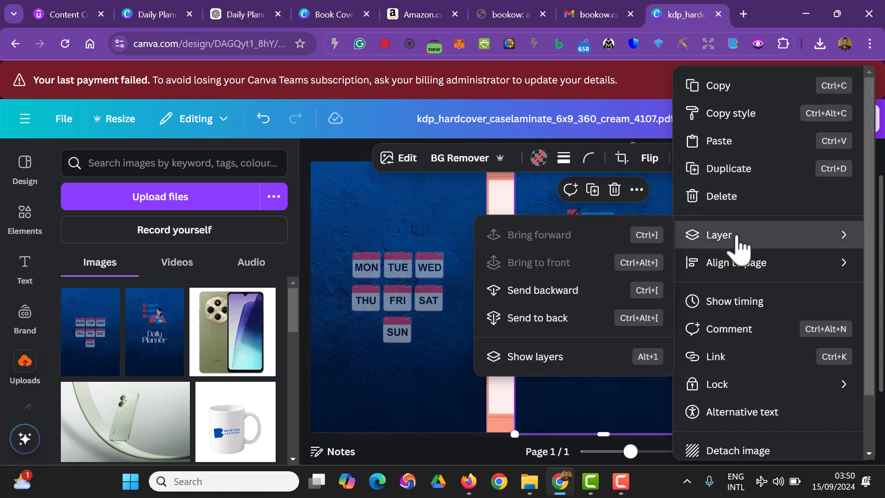
click(561, 365)
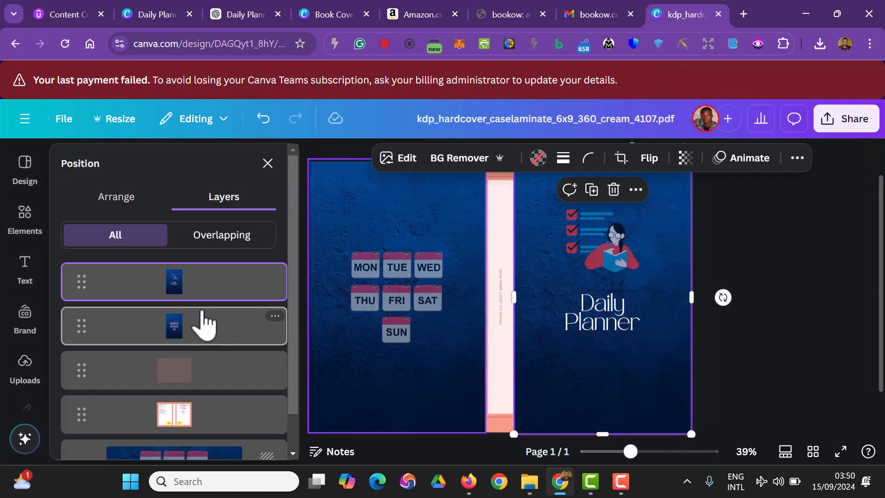
scroll(205, 325, down, 1)
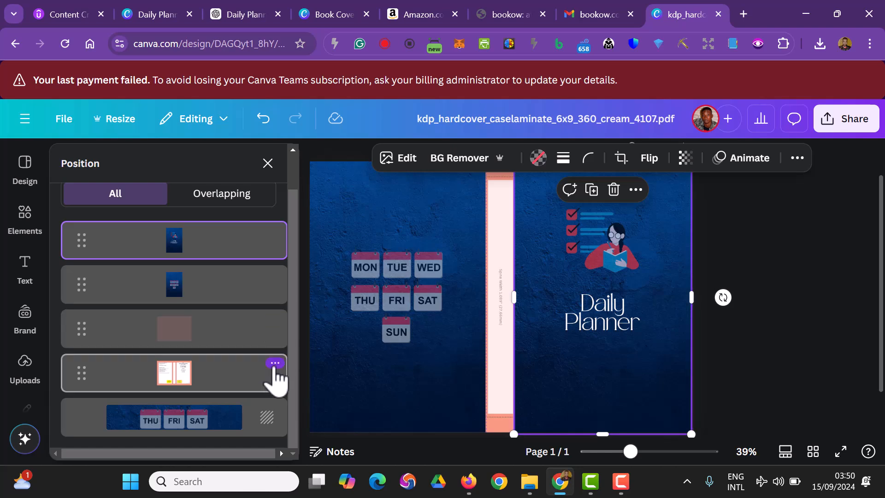
click(275, 364)
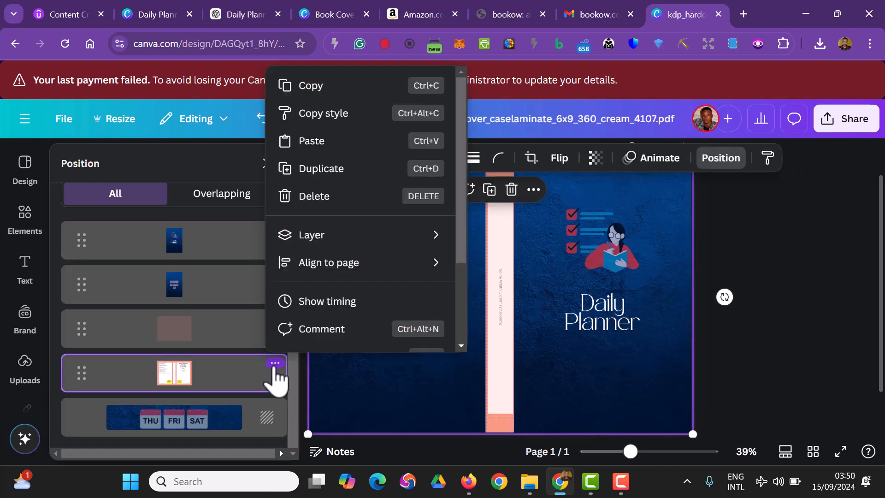
click(322, 201)
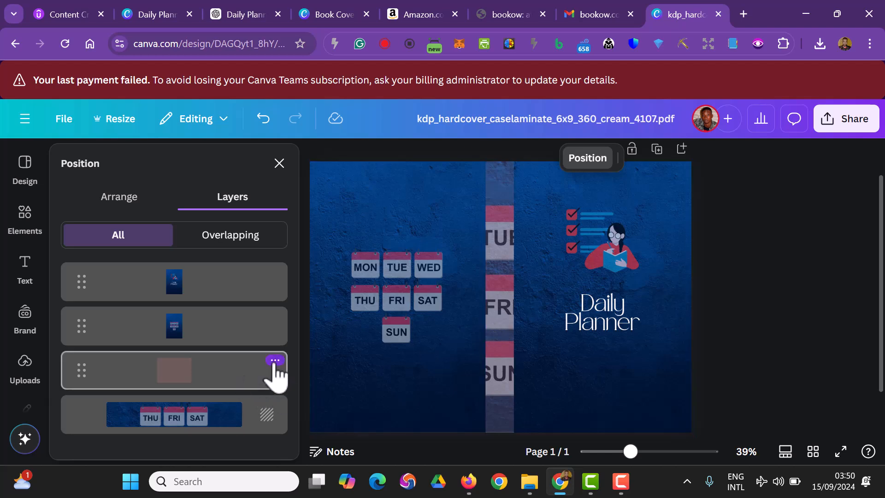
click(275, 361)
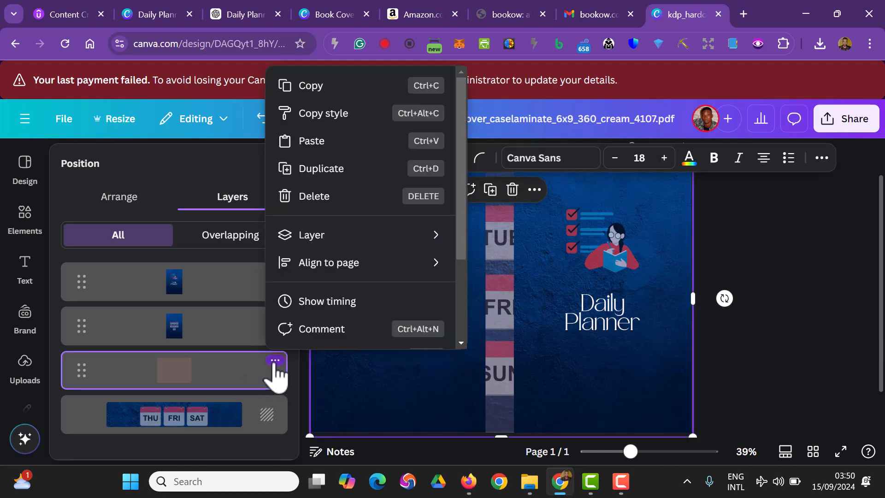
click(348, 209)
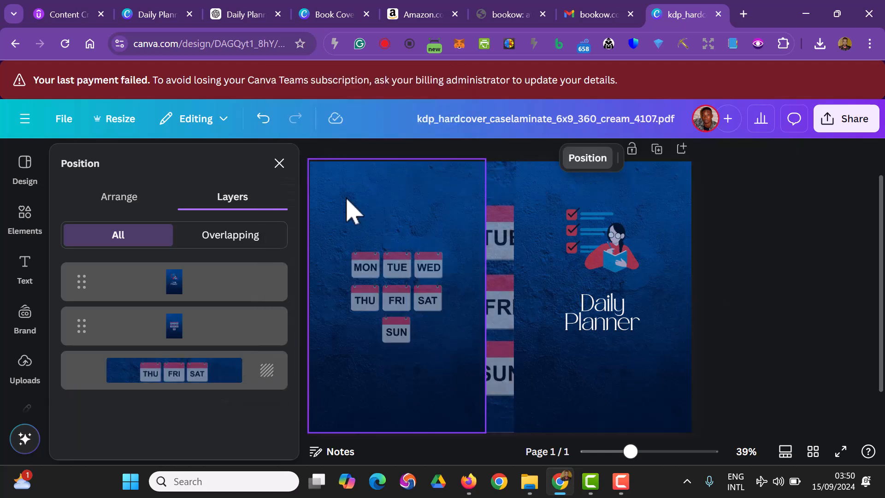
Enlarge and shift the background calendar image within its crop until only plain dark blue texture fills the spine.
click(502, 313)
double_click(502, 314)
drag(513, 339, 518, 239)
drag(692, 433, 746, 488)
drag(631, 362, 621, 206)
drag(736, 429, 778, 461)
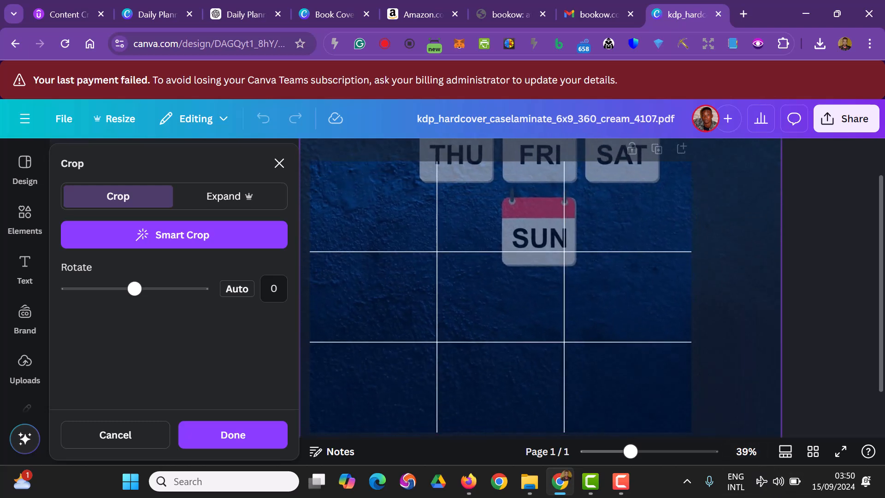
drag(589, 298, 583, 123)
drag(778, 432, 832, 460)
drag(602, 346, 582, 179)
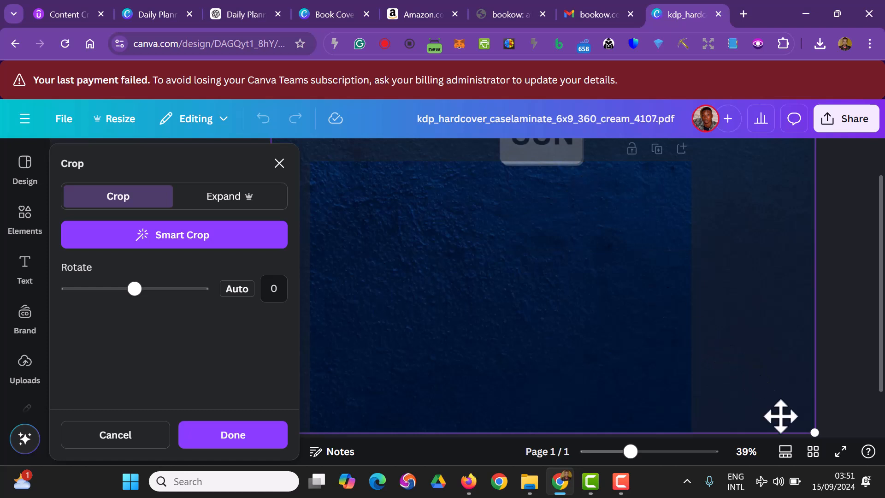
drag(812, 431, 857, 479)
drag(509, 286, 474, 199)
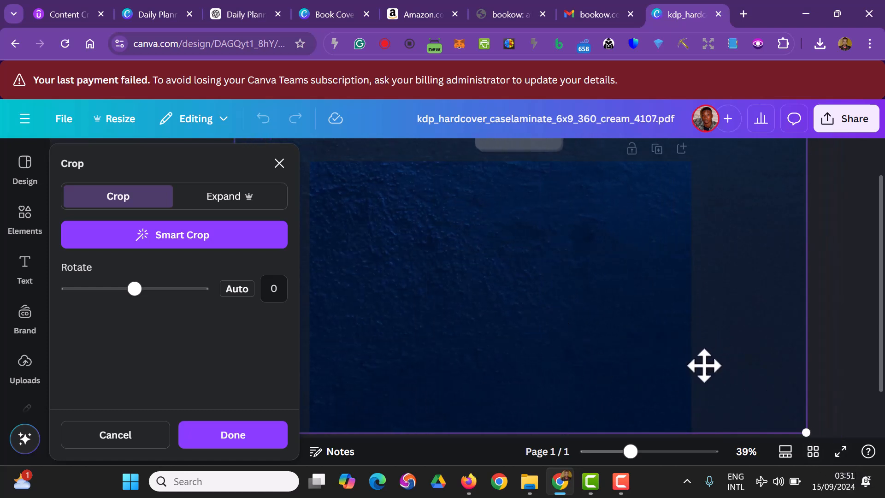
click(224, 443)
click(822, 315)
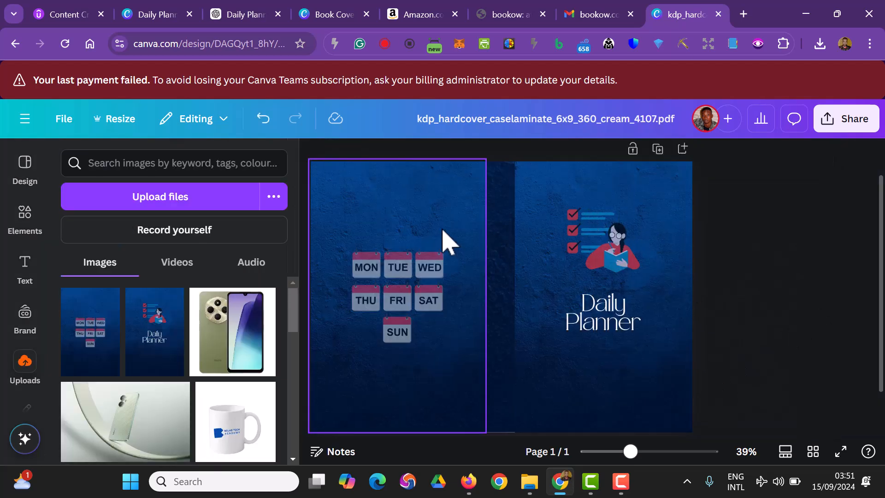
click(506, 411)
double_click(504, 409)
click(843, 384)
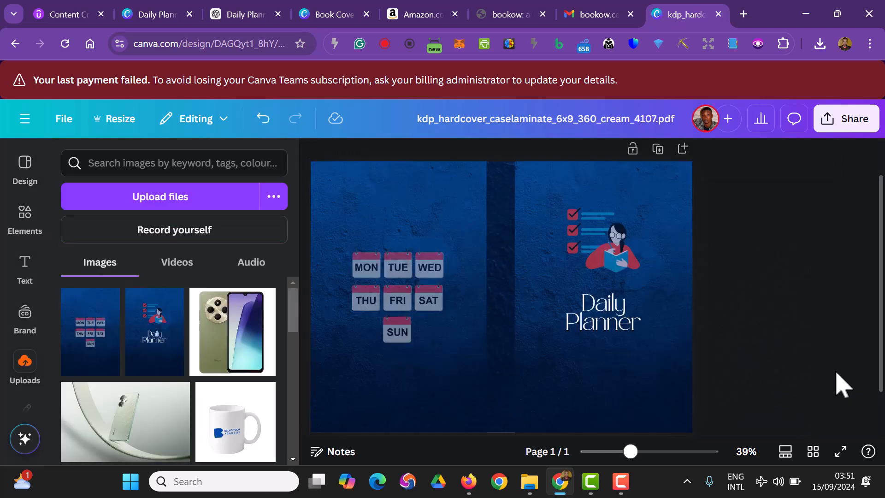
Rename the design as "Book Cover Hard".
click(597, 106)
text(Boo)
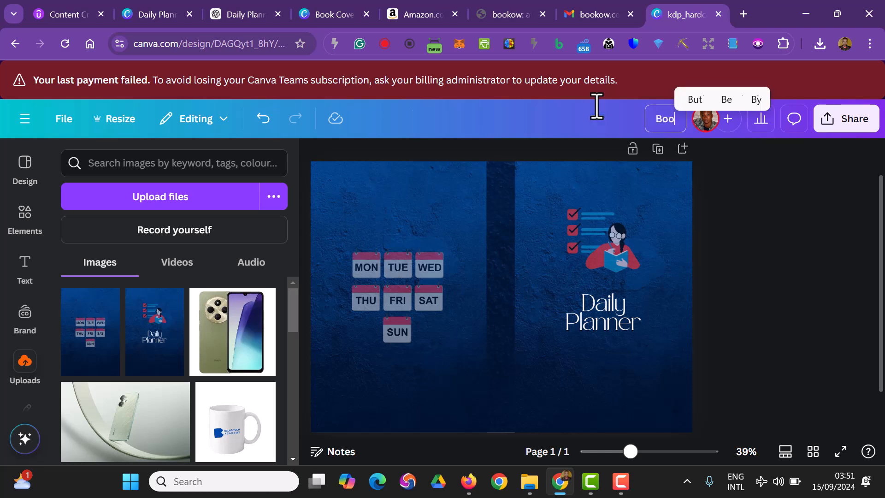
text(k Cover Hard)
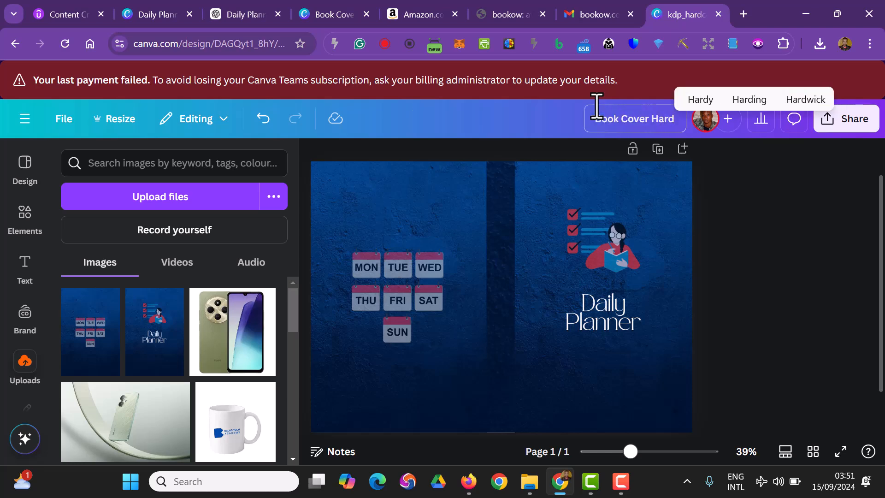
right_click(597, 106)
click(868, 285)
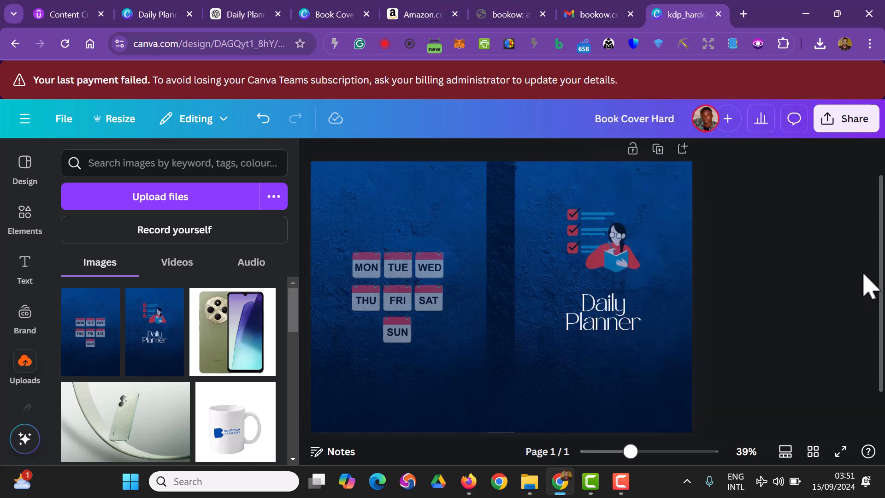
Download the cover as PDF Print with the CMYK colour profile.
click(848, 120)
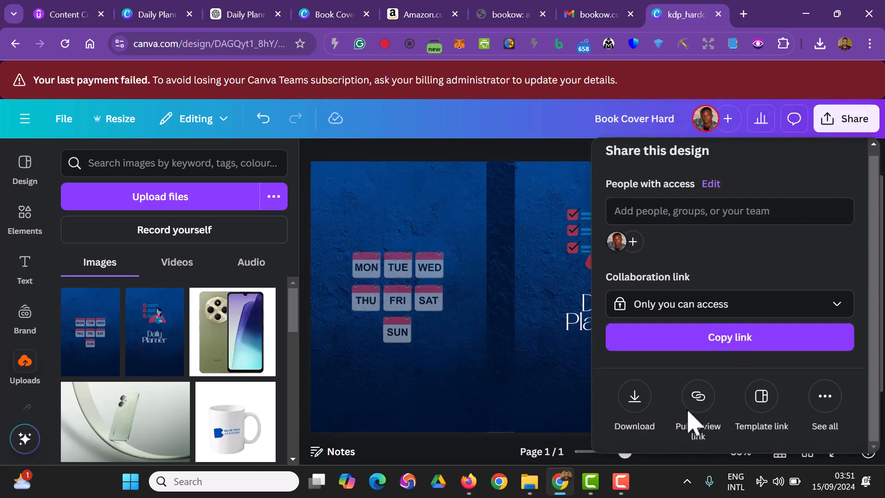
click(639, 401)
click(703, 219)
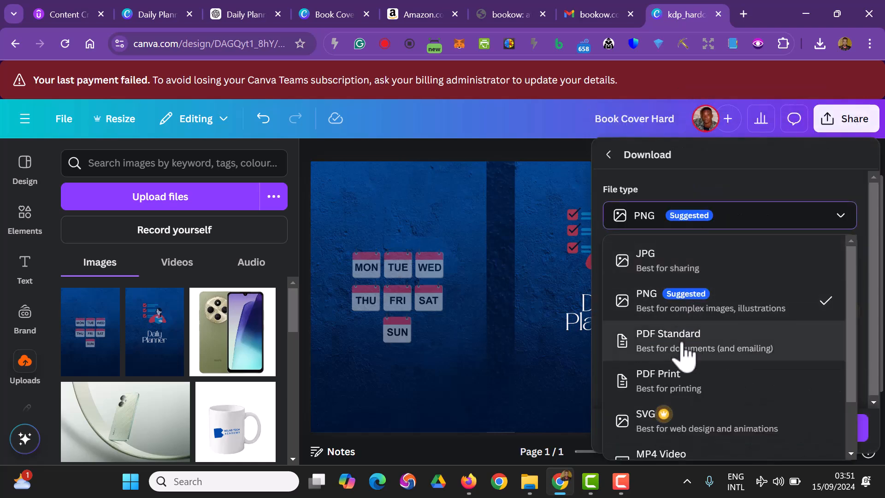
click(685, 383)
click(705, 329)
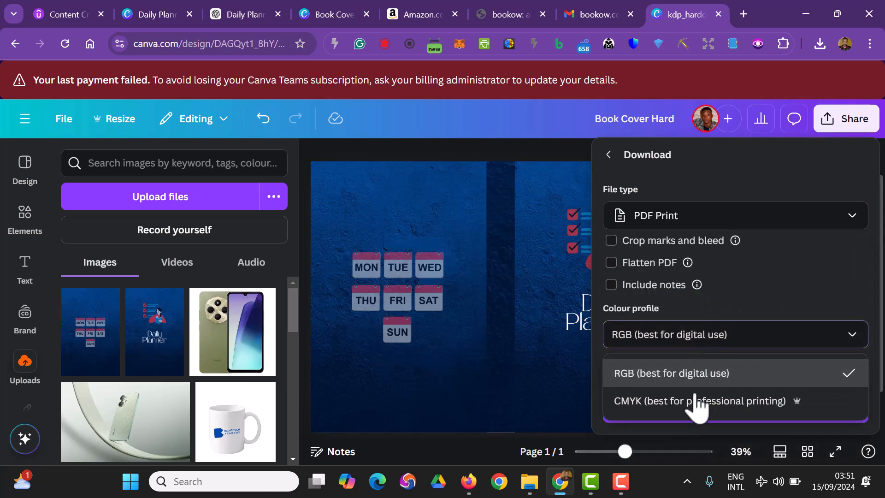
click(697, 402)
click(696, 418)
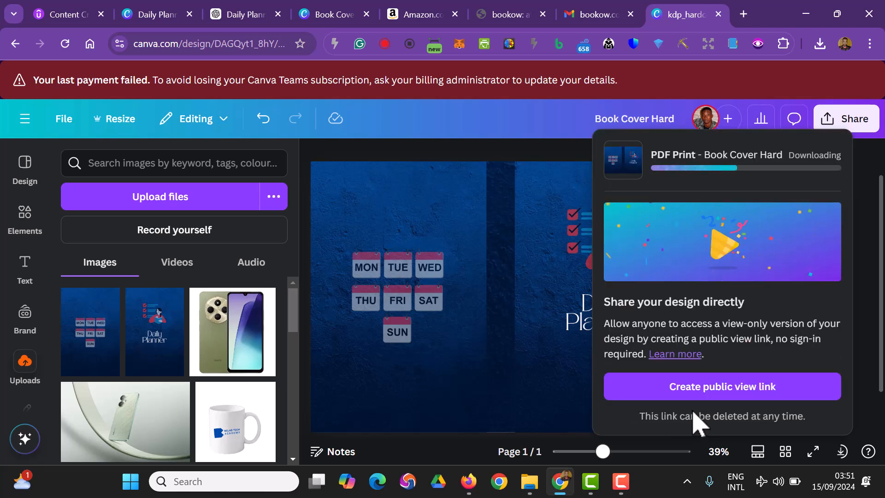
Switch to the Downloads folder in File Explorer and delete the kdp_hardcover_caselaminate_6x9_360_cream_4107 template PDF.
mouse_move(544, 479)
click(480, 412)
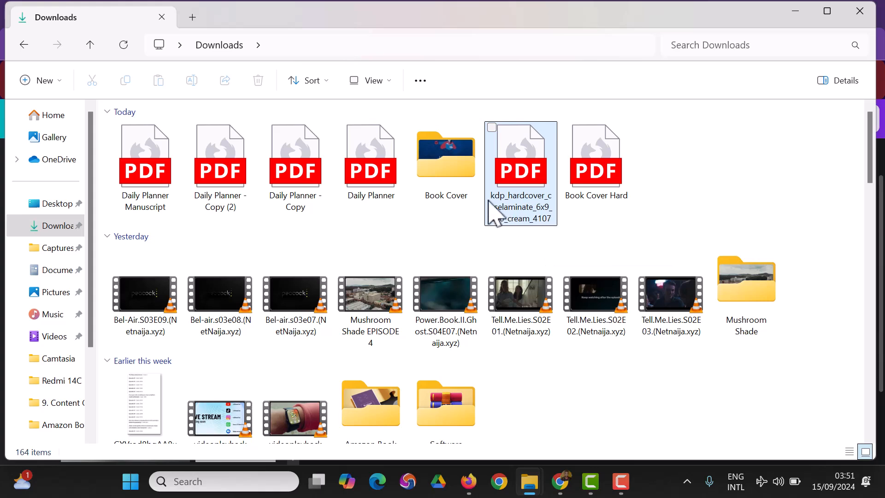
click(502, 203)
key(Delete)
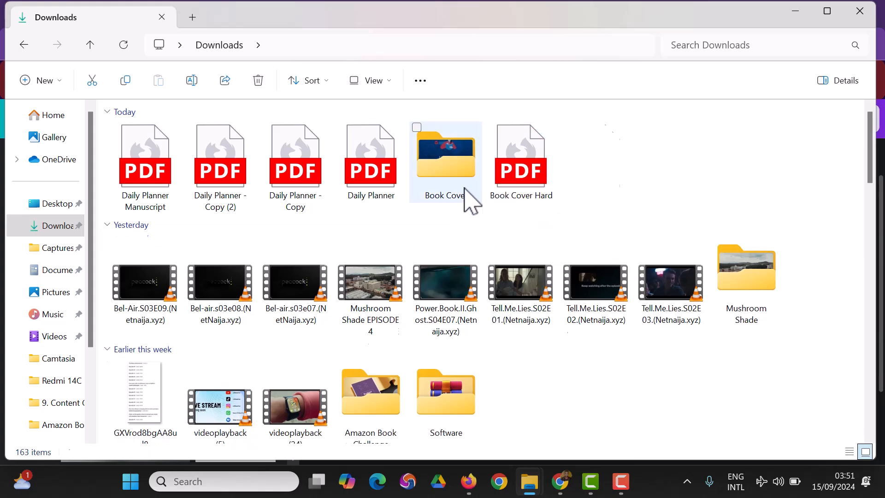
Delete the Book Cover folder and the Daily Planner Manuscript, Daily Planner - Copy and Daily Planner - Copy (2) PDFs.
click(459, 184)
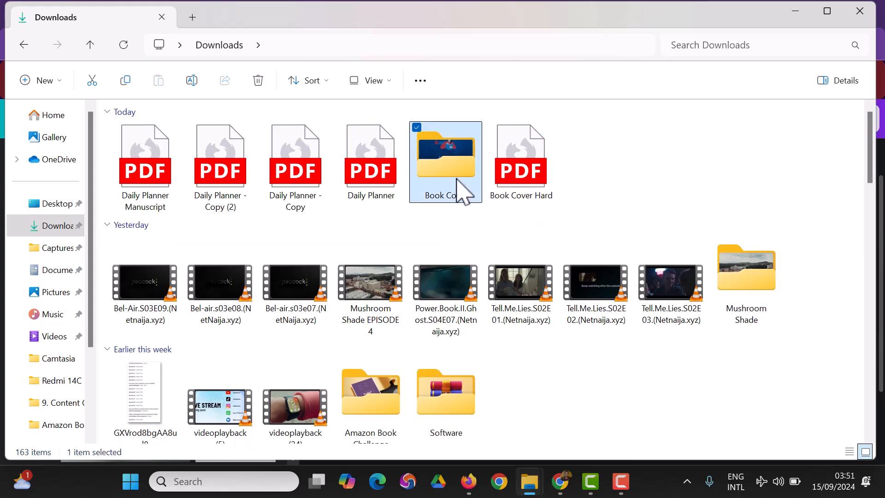
key(Delete)
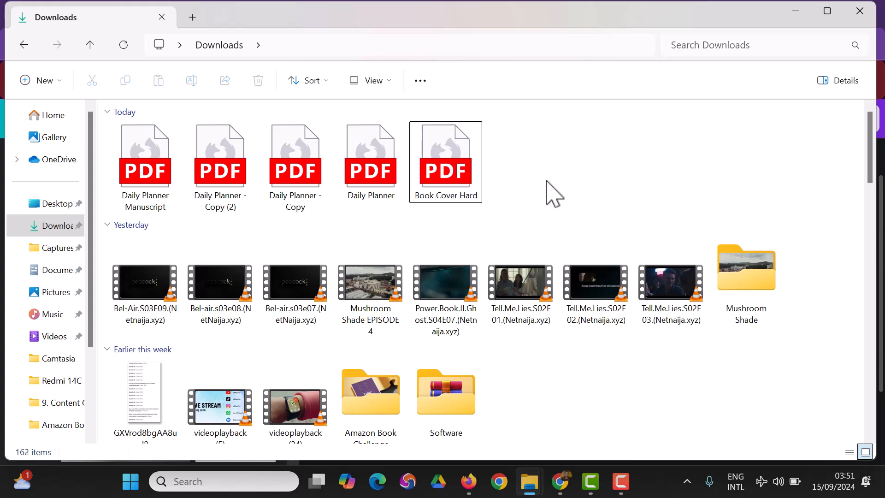
drag(324, 201, 175, 189)
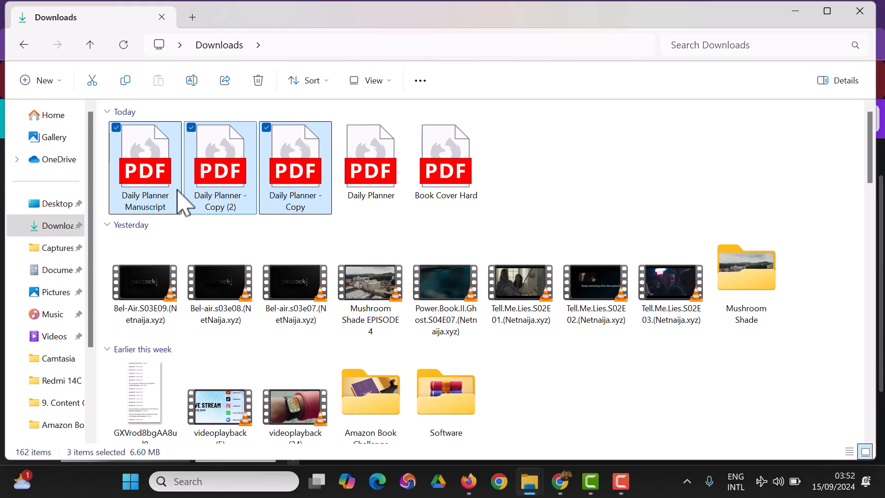
key(Delete)
Open the Daily Planner PDF to check its page count and return to the Downloads folder.
click(152, 171)
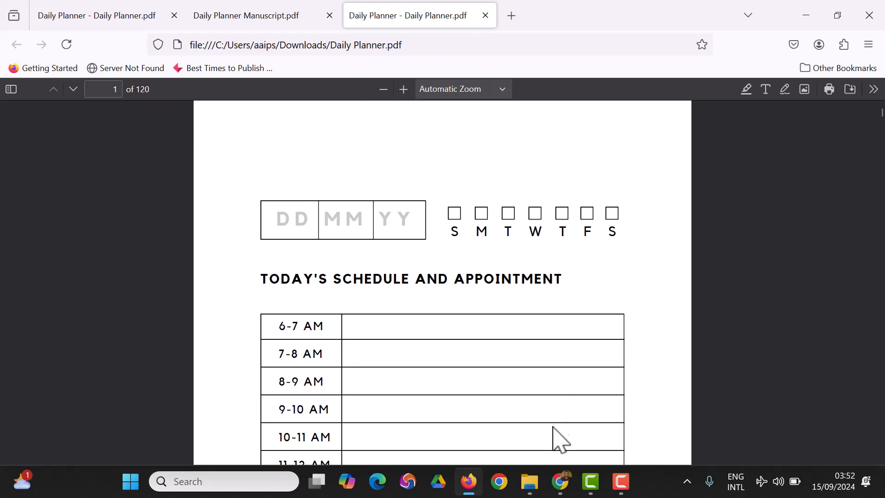
mouse_move(530, 479)
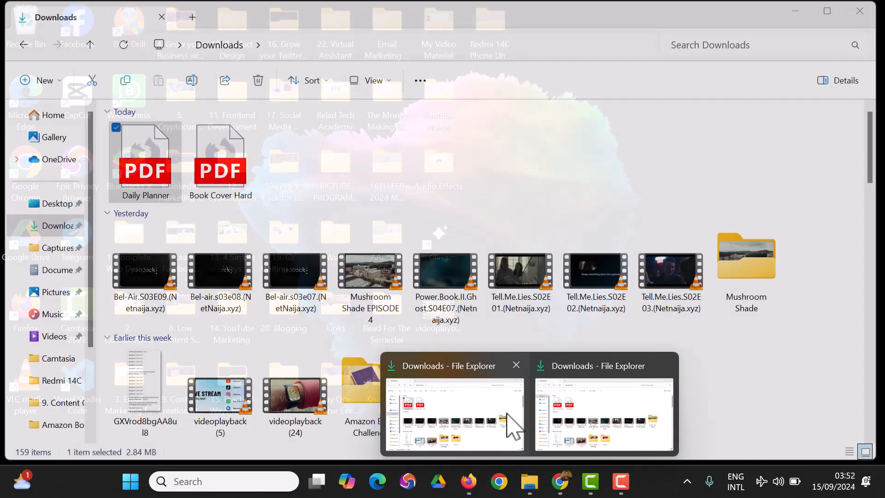
click(510, 422)
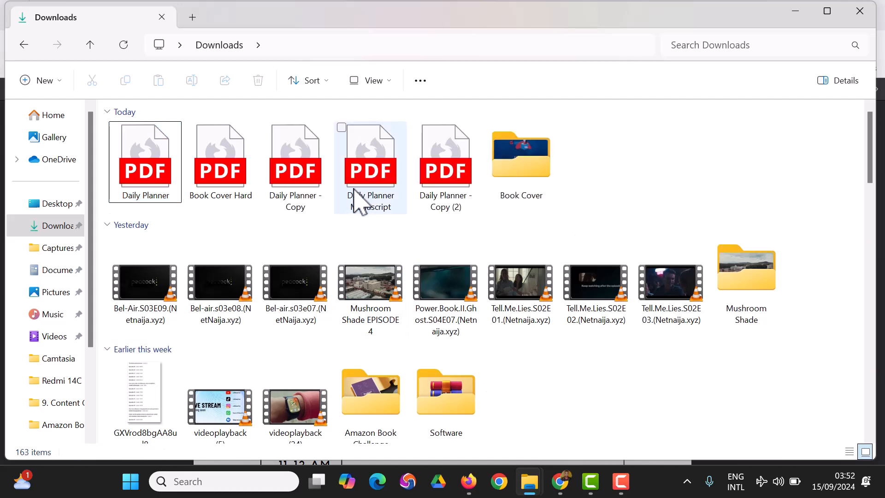
Delete the Daily Planner, Daily Planner - Copy and Daily Planner - Copy (2) PDFs and the Book Cover folder.
click(169, 197)
key(Delete)
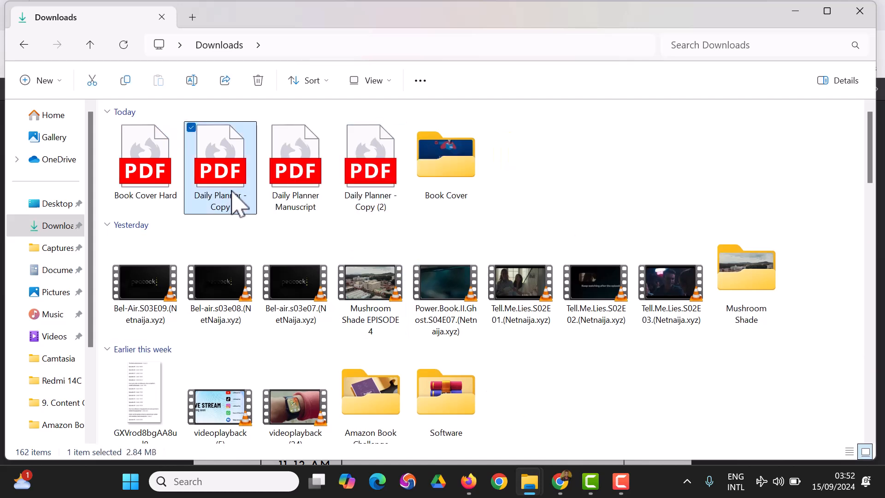
click(346, 203)
key(Delete)
click(305, 207)
key(Delete)
click(316, 194)
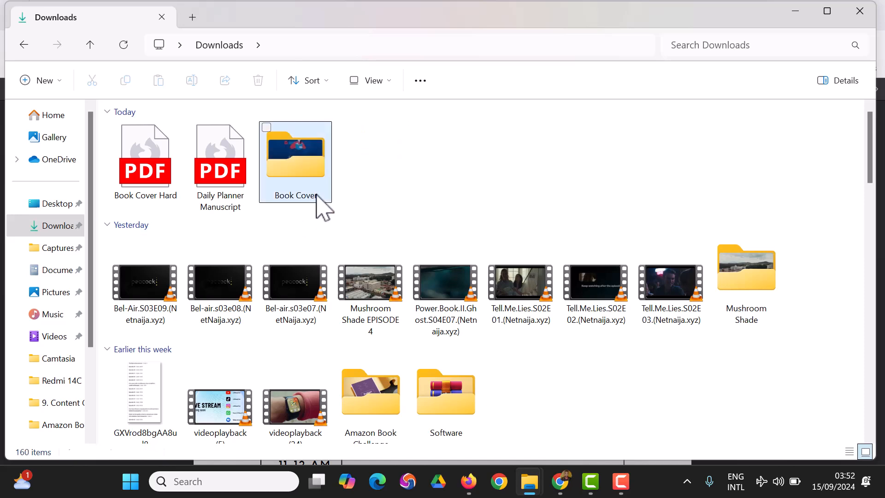
key(Delete)
Open the Daily Planner Manuscript PDF and the Book Cover Hard PDF to check both final files.
click(234, 184)
double_click(231, 182)
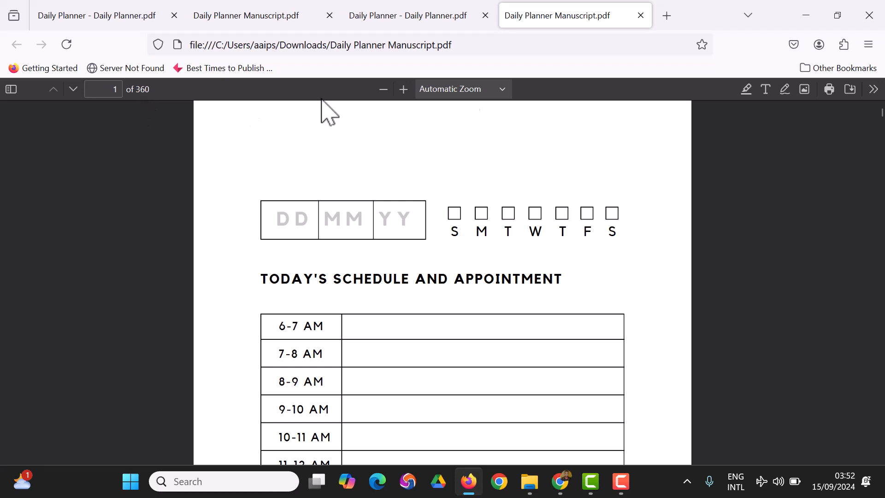
click(807, 16)
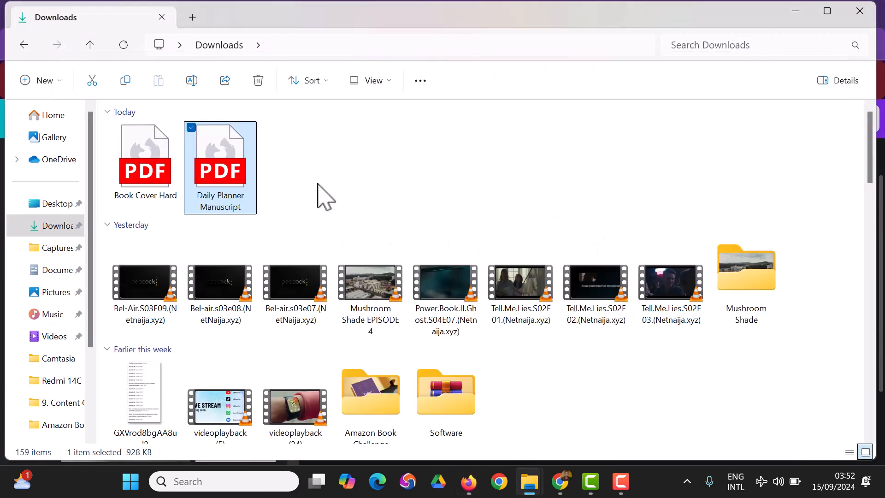
click(130, 187)
key(Return)
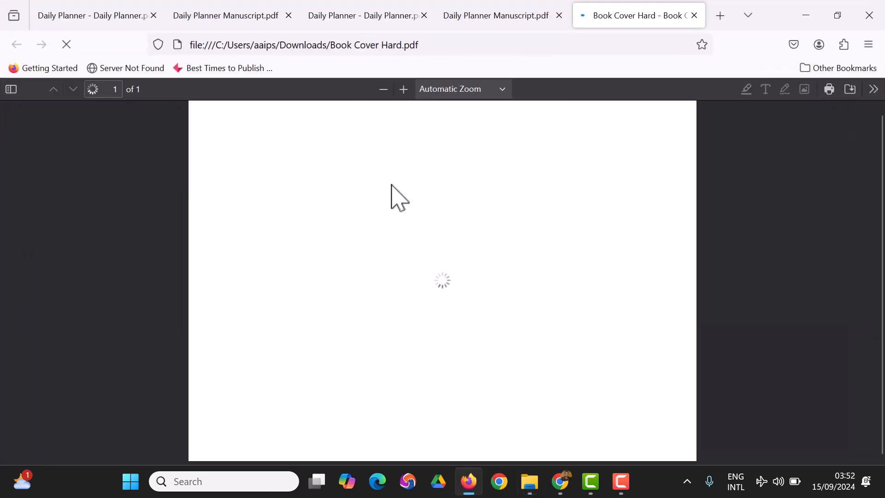